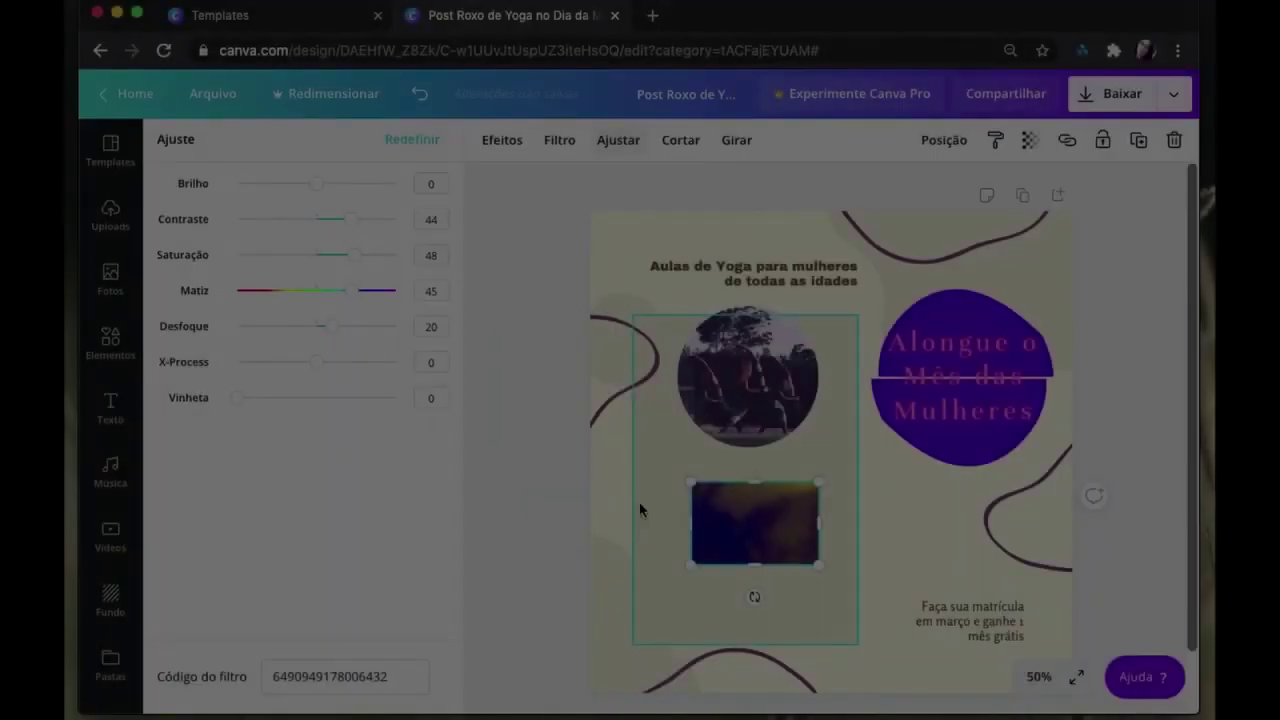
Step: Leave the image adjustments and scroll through the 'Quadros' frame shapes in Elements
click(500, 352)
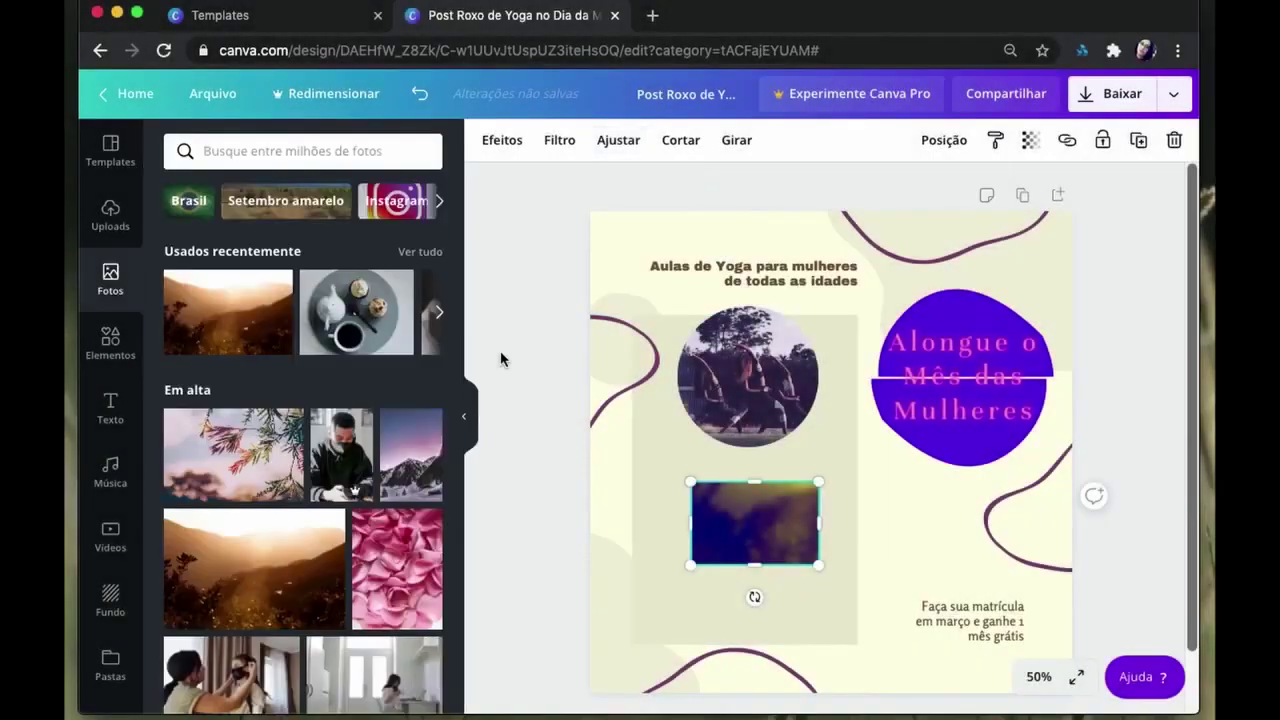
click(124, 347)
scroll(338, 548, down, 2)
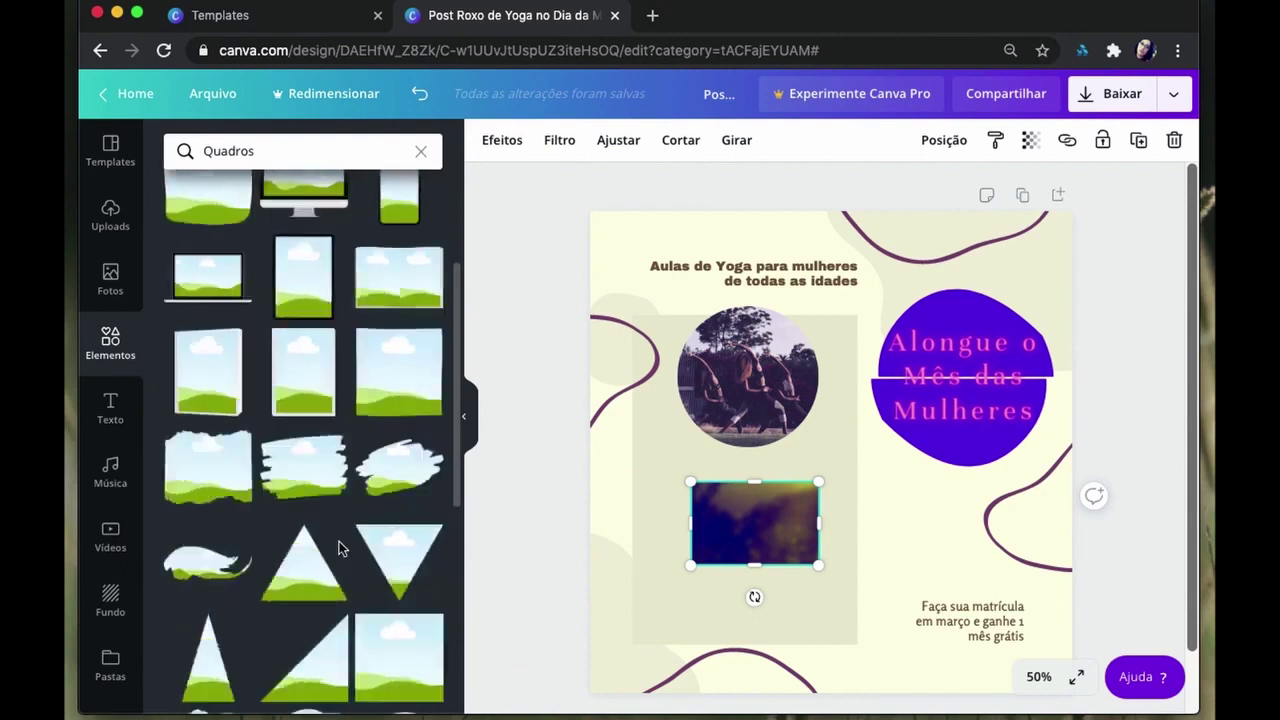
scroll(338, 548, down, 2)
scroll(338, 548, down, 2)
scroll(338, 548, down, 2)
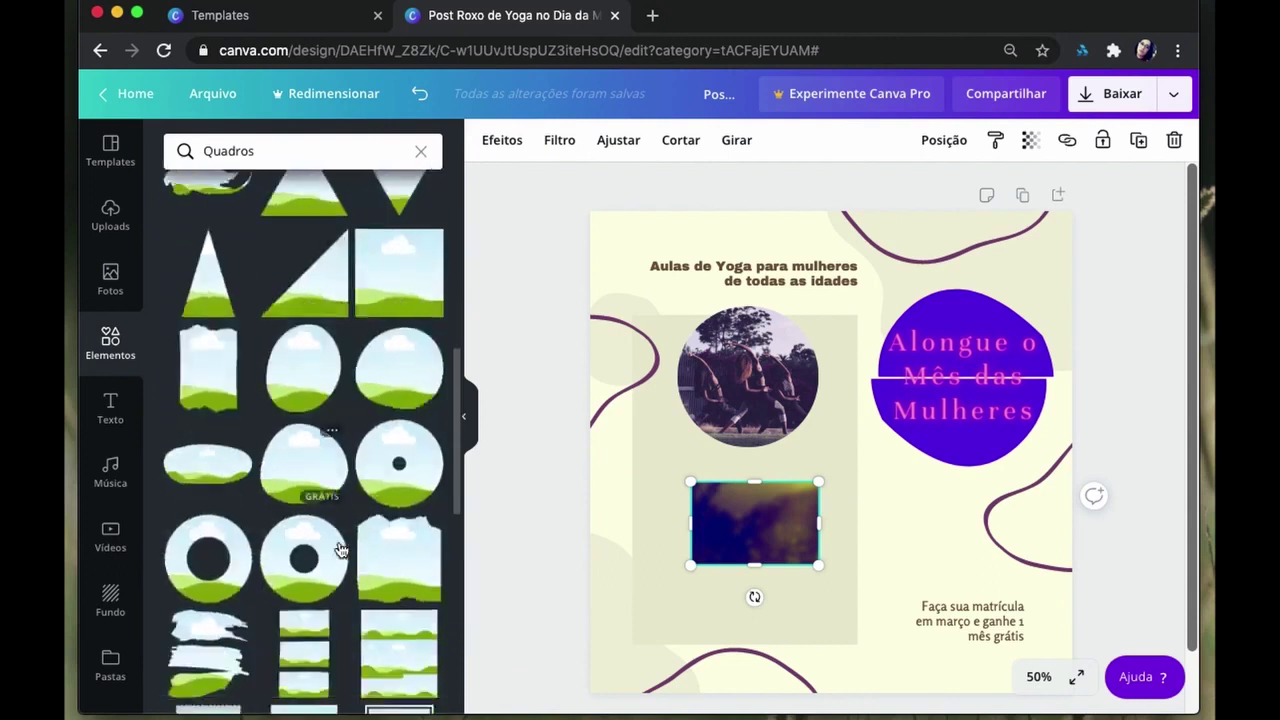
scroll(340, 550, down, 1)
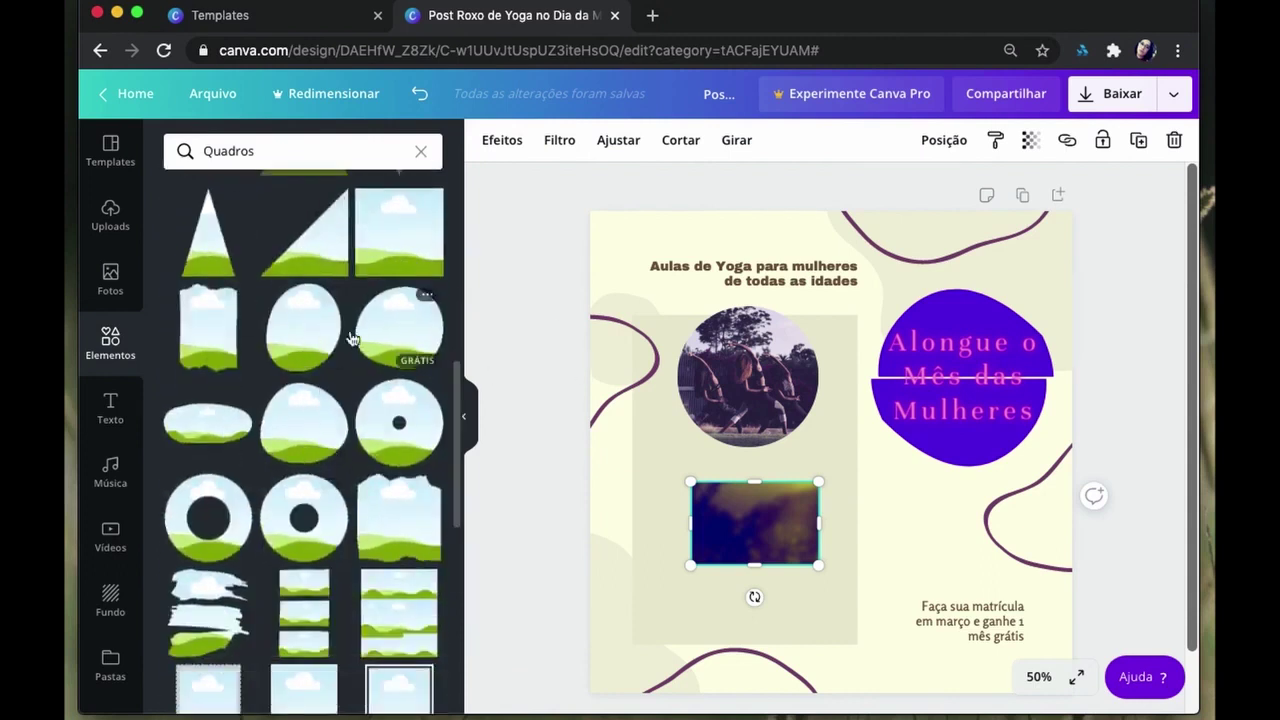
Step: Put the purple photo in an oval cloud-and-grass frame, then delete both photo and frame
click(313, 337)
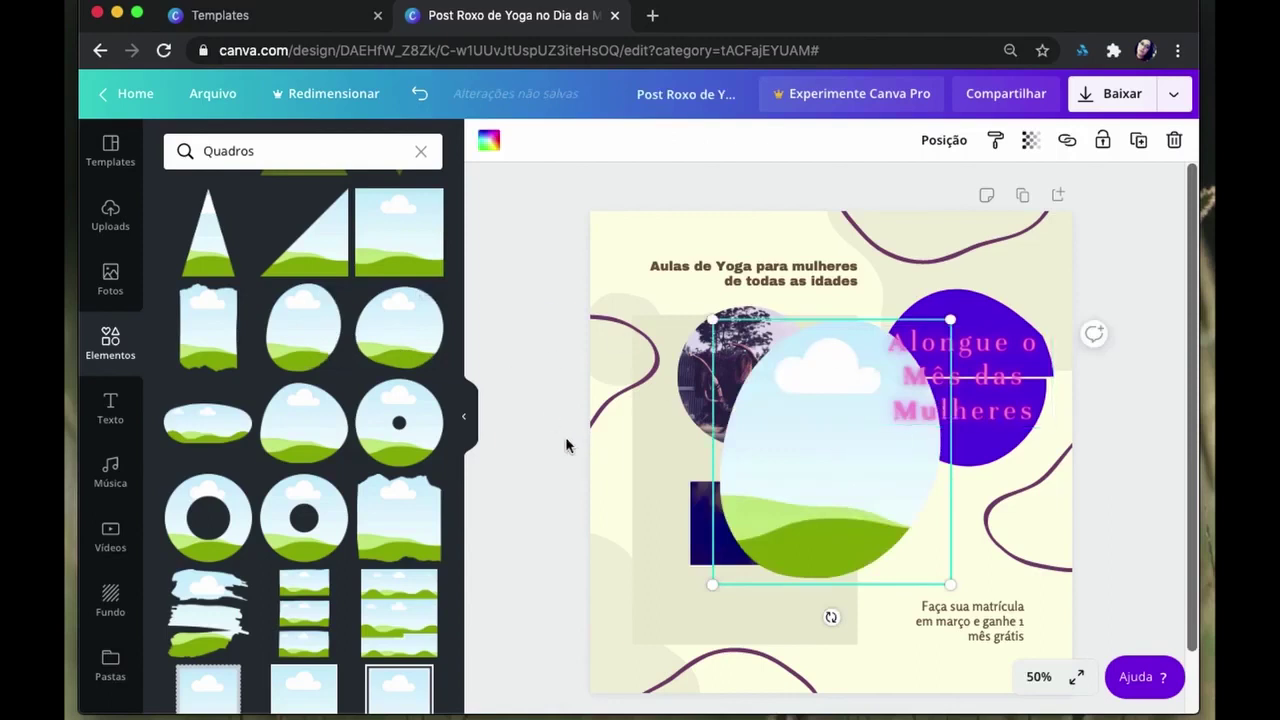
mouse_move(716, 552)
mouse_down()
mouse_move(820, 467)
mouse_move(717, 493)
mouse_up()
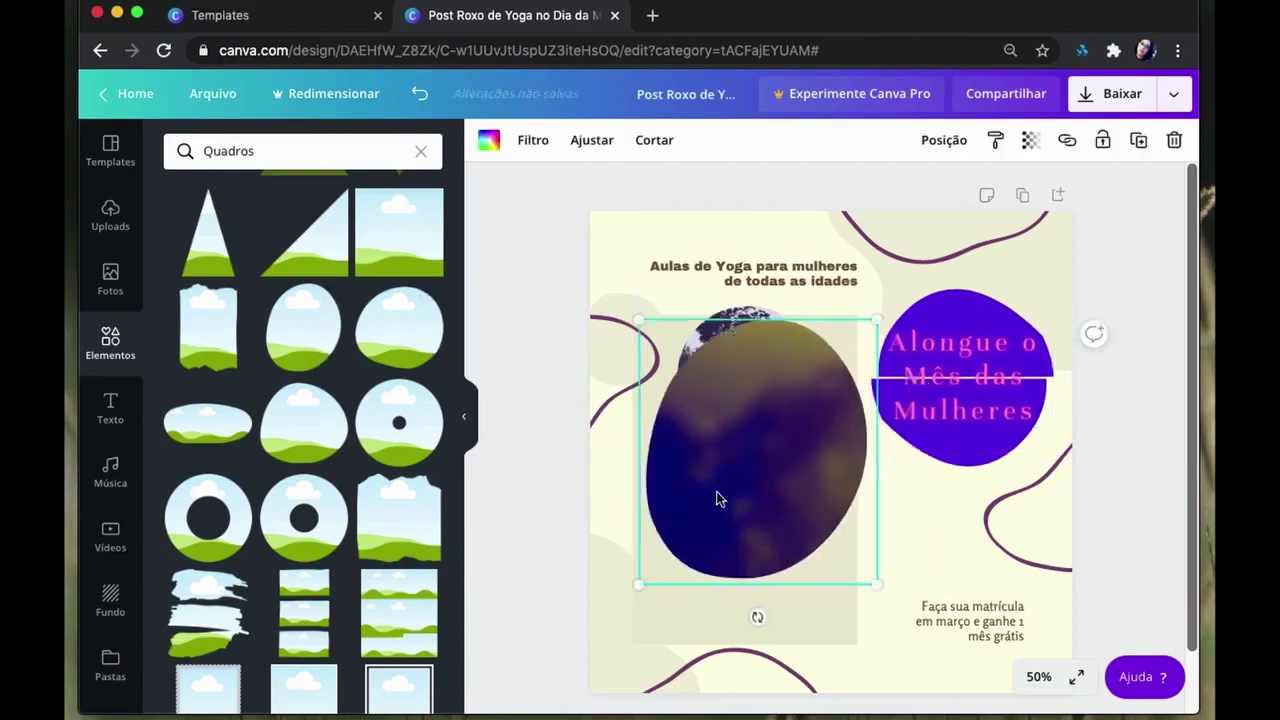
drag(817, 381, 754, 505)
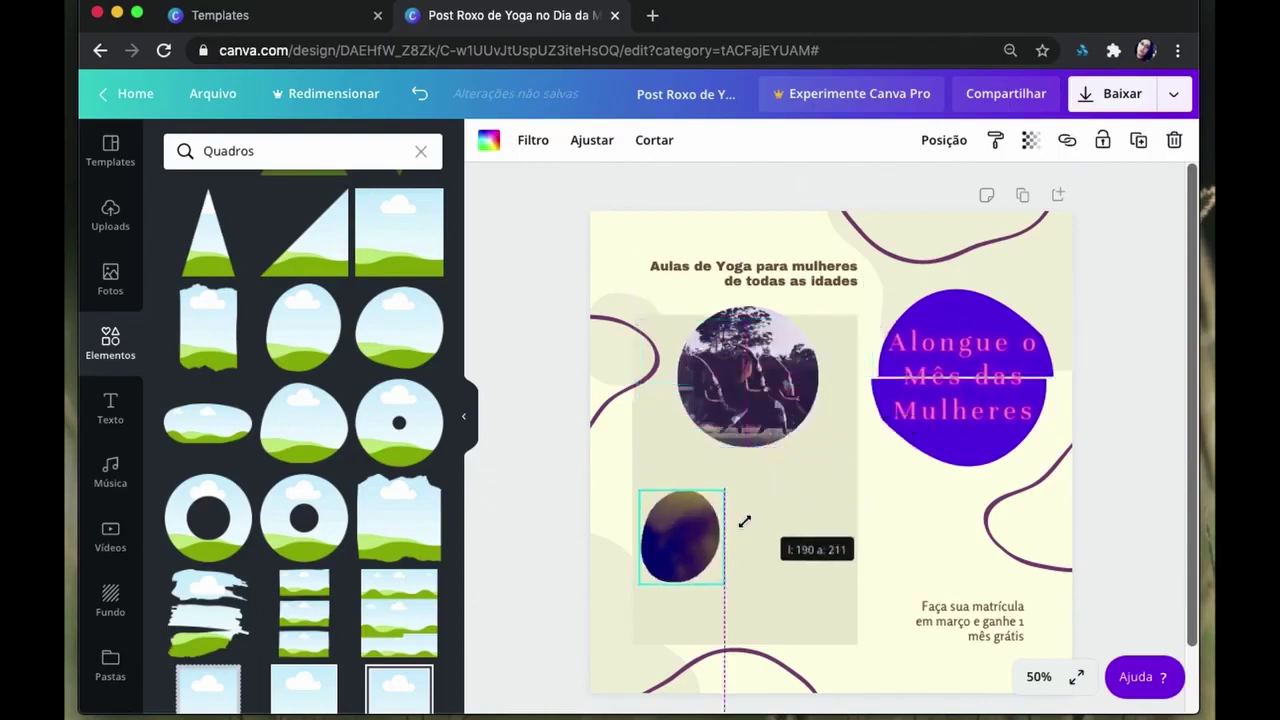
key(Delete)
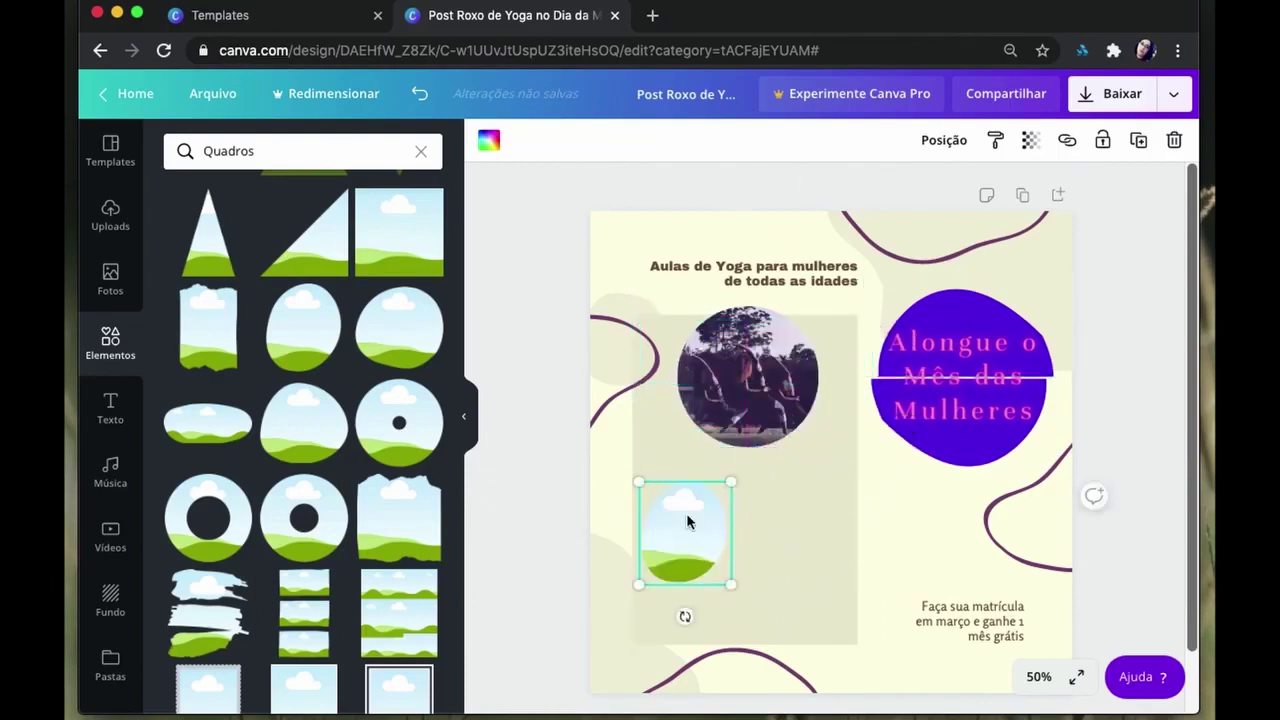
key(Delete)
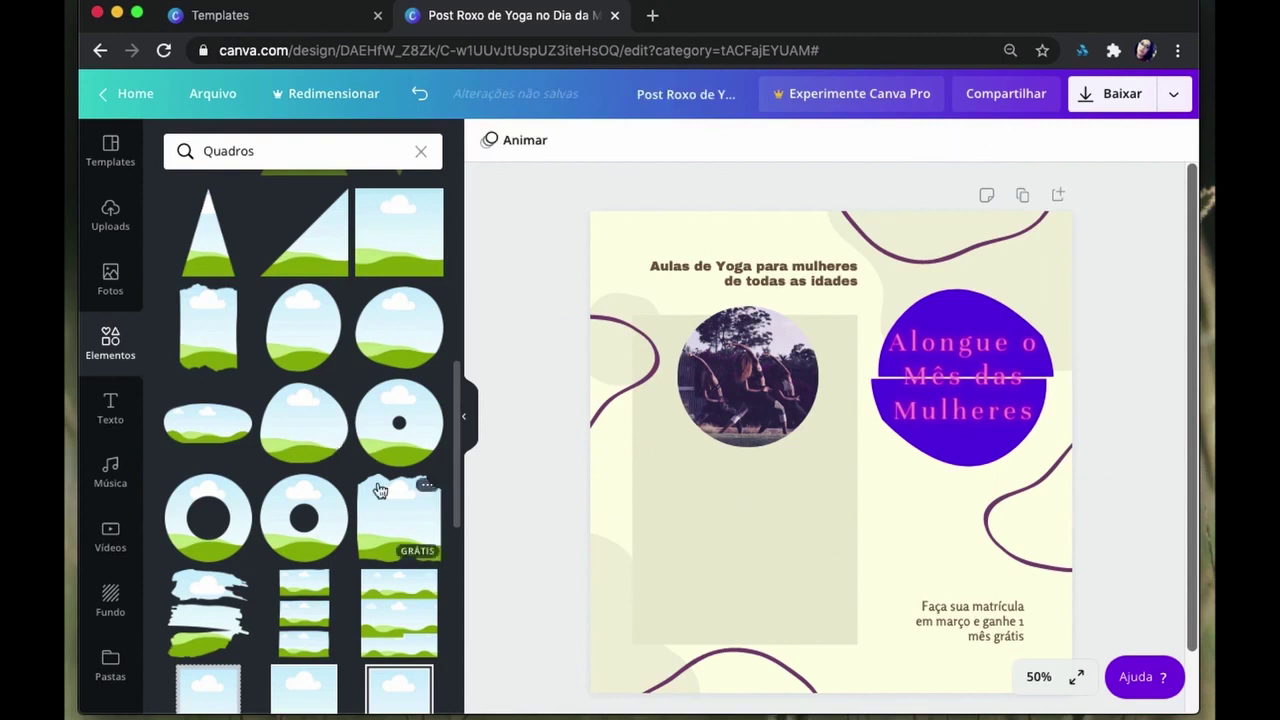
Step: Scroll through the frame results looking for another frame shape
scroll(379, 490, down, 5)
scroll(379, 490, down, 5)
scroll(390, 420, up, 1)
scroll(398, 385, up, 2)
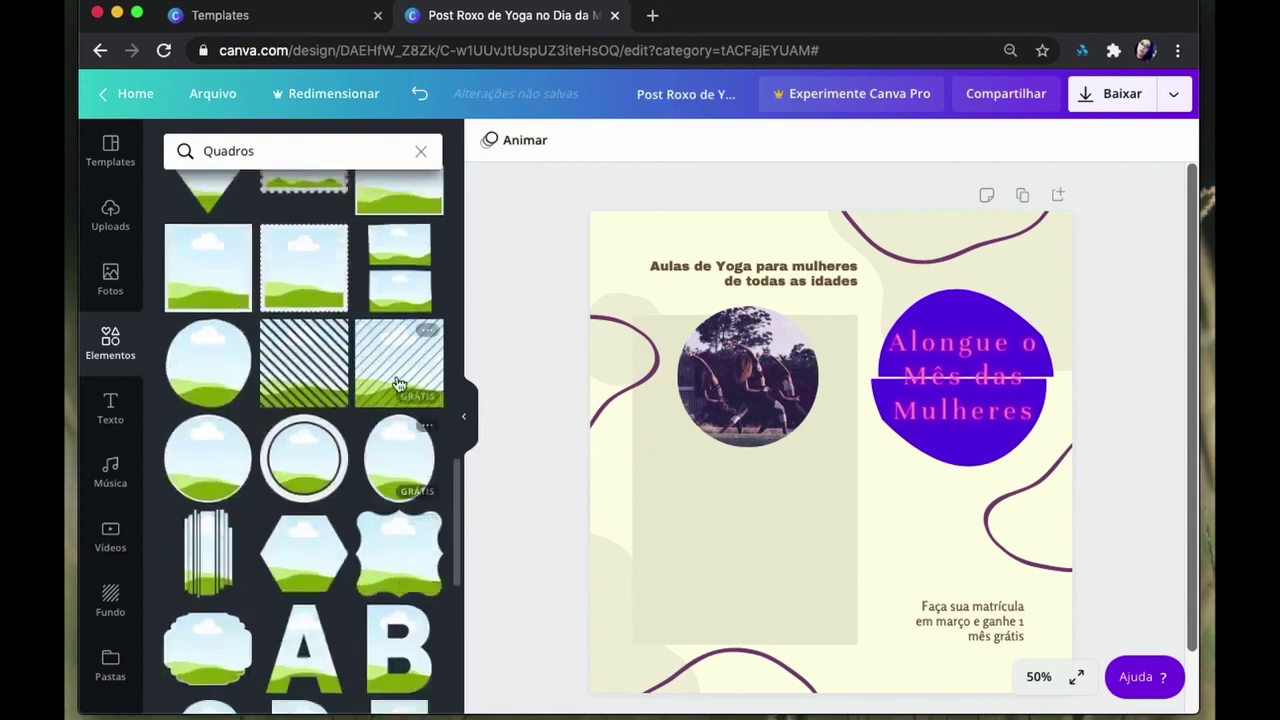
scroll(311, 613, down, 3)
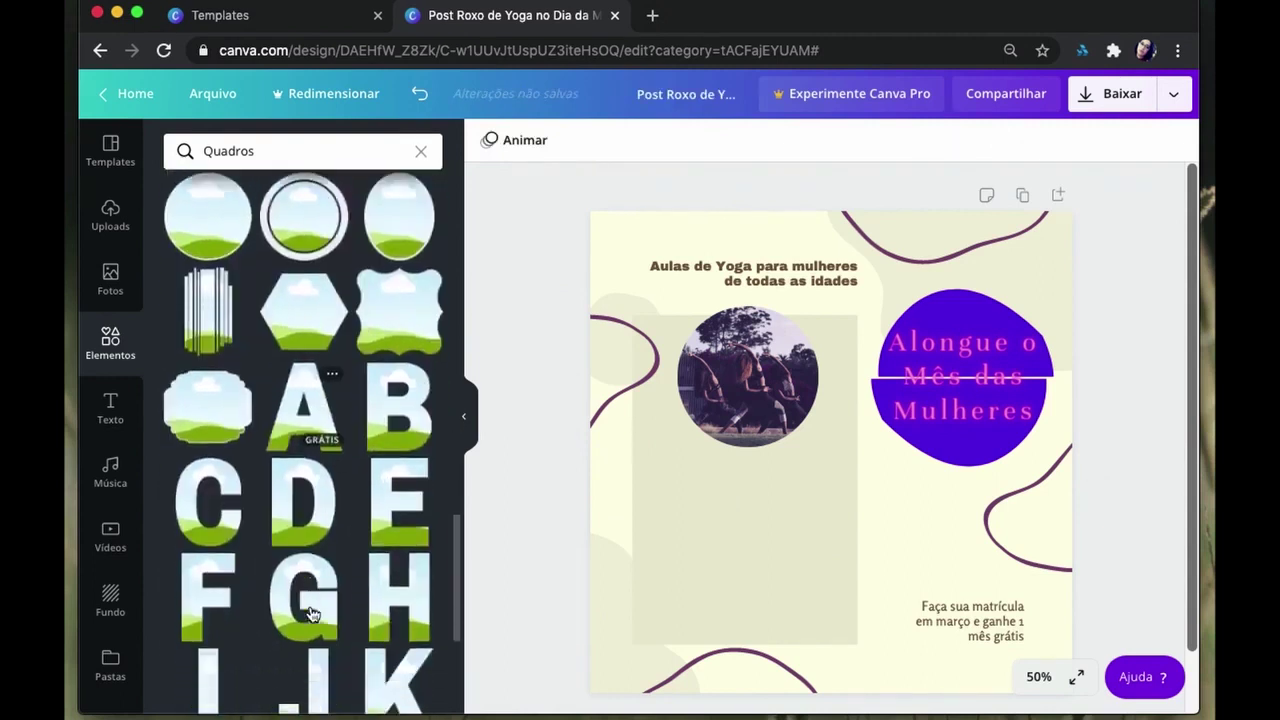
scroll(311, 613, down, 3)
scroll(310, 613, down, 5)
scroll(310, 612, down, 3)
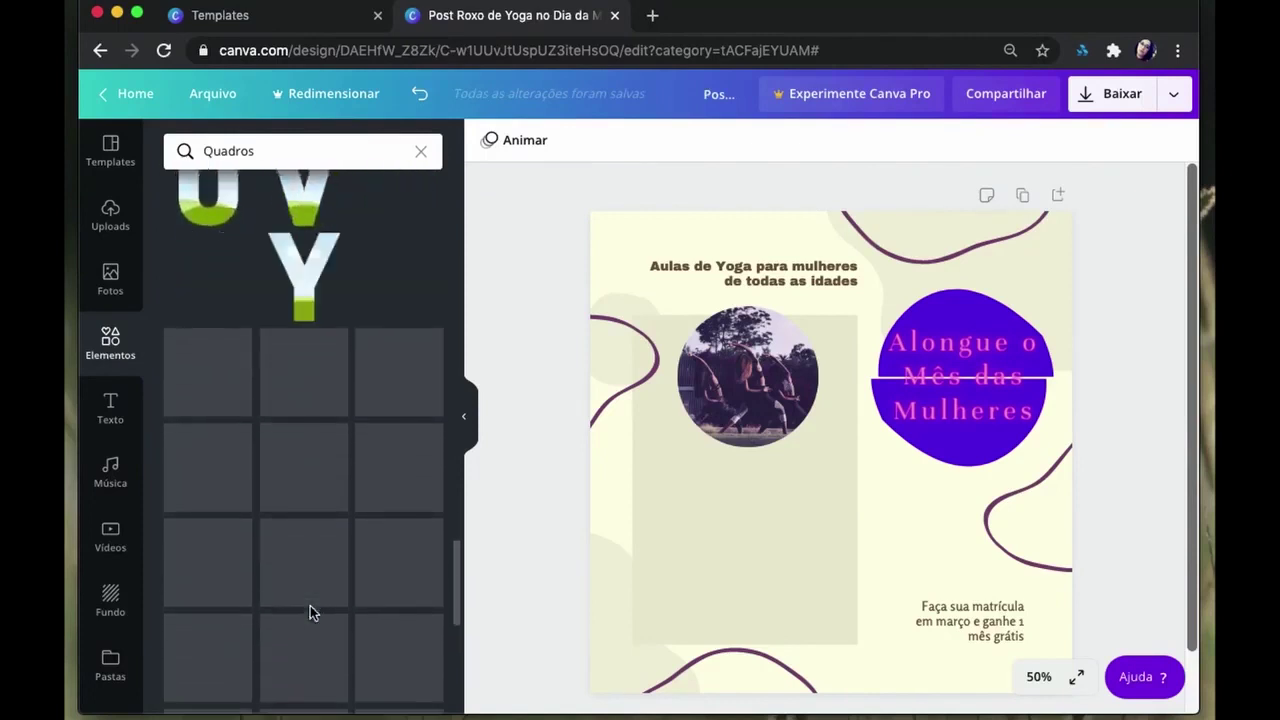
scroll(310, 612, down, 3)
scroll(310, 612, down, 3)
scroll(310, 612, down, 3)
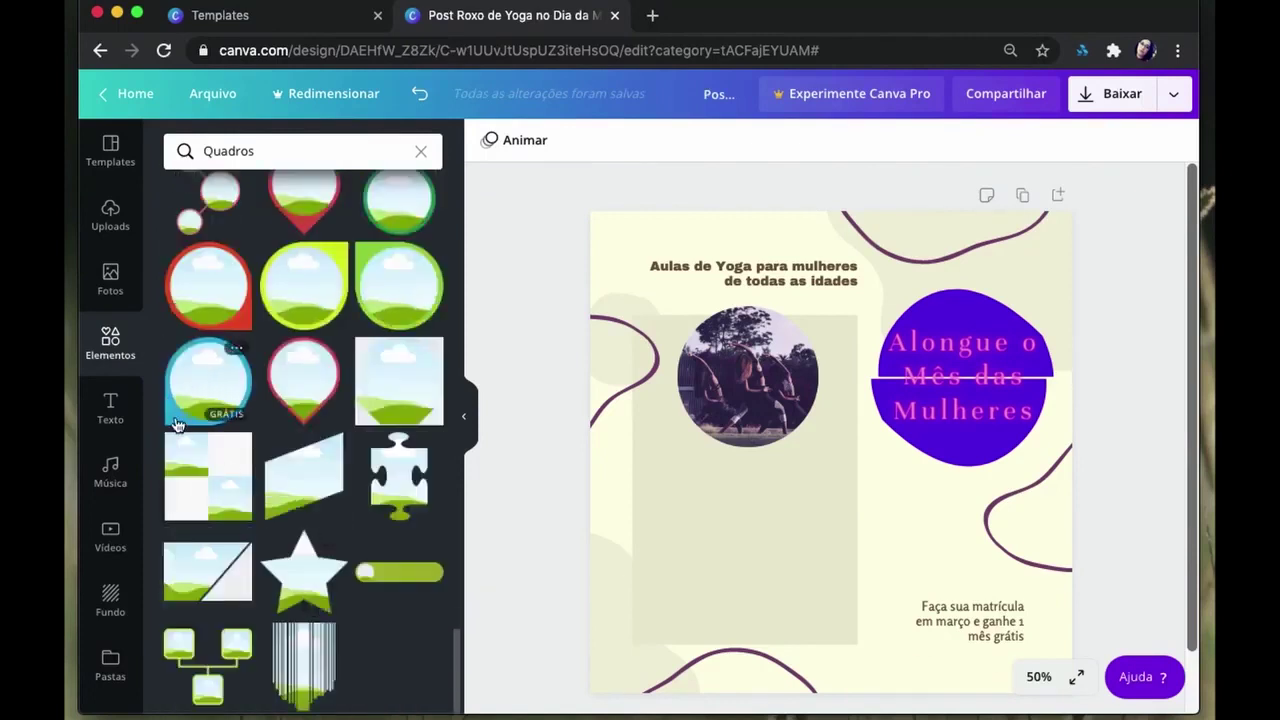
Step: Add a circle frame with a purple border, shrink it and fit the yoga photo inside
click(241, 385)
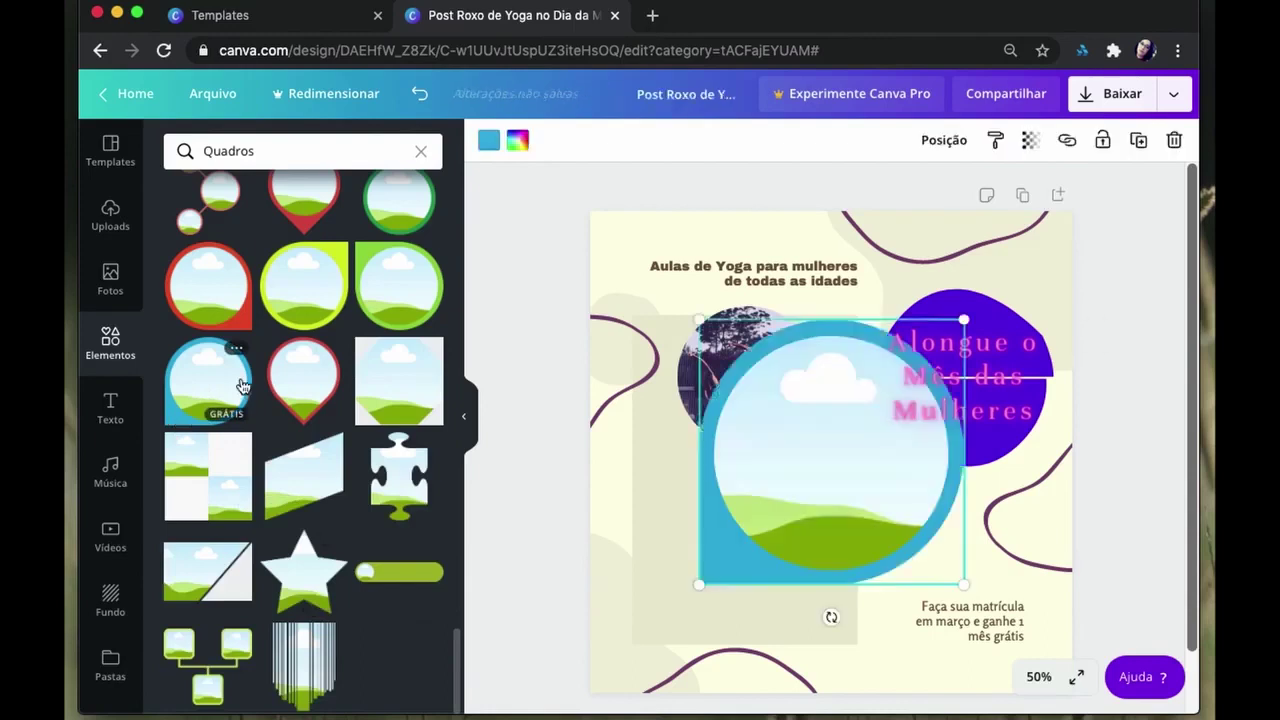
click(490, 148)
click(487, 142)
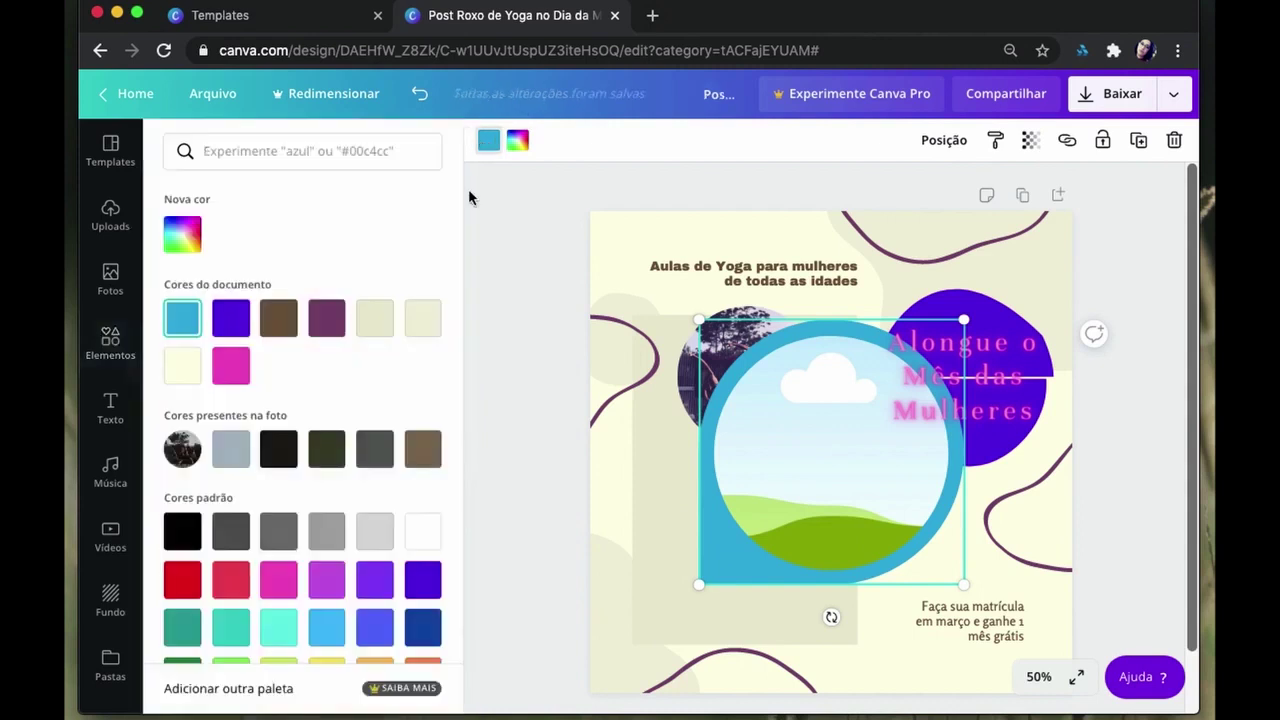
click(324, 327)
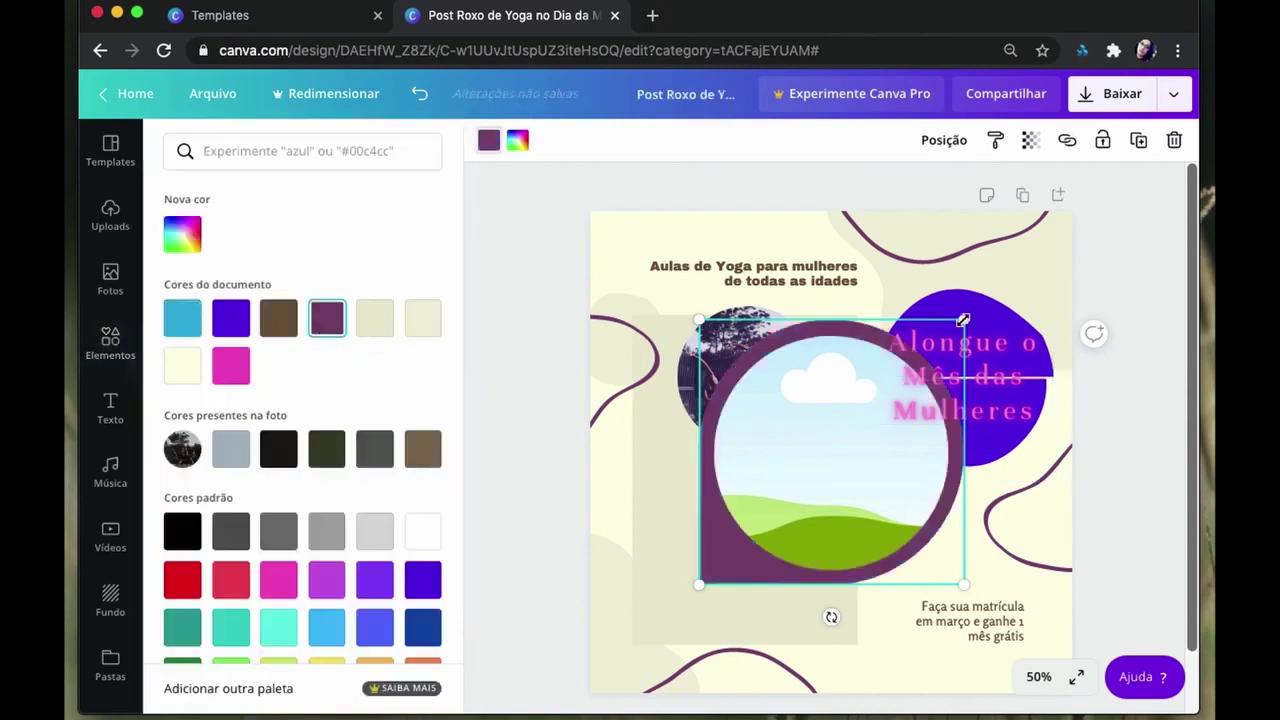
drag(962, 320, 838, 444)
mouse_move(748, 480)
mouse_down()
mouse_move(777, 518)
mouse_move(777, 480)
mouse_move(774, 493)
mouse_up()
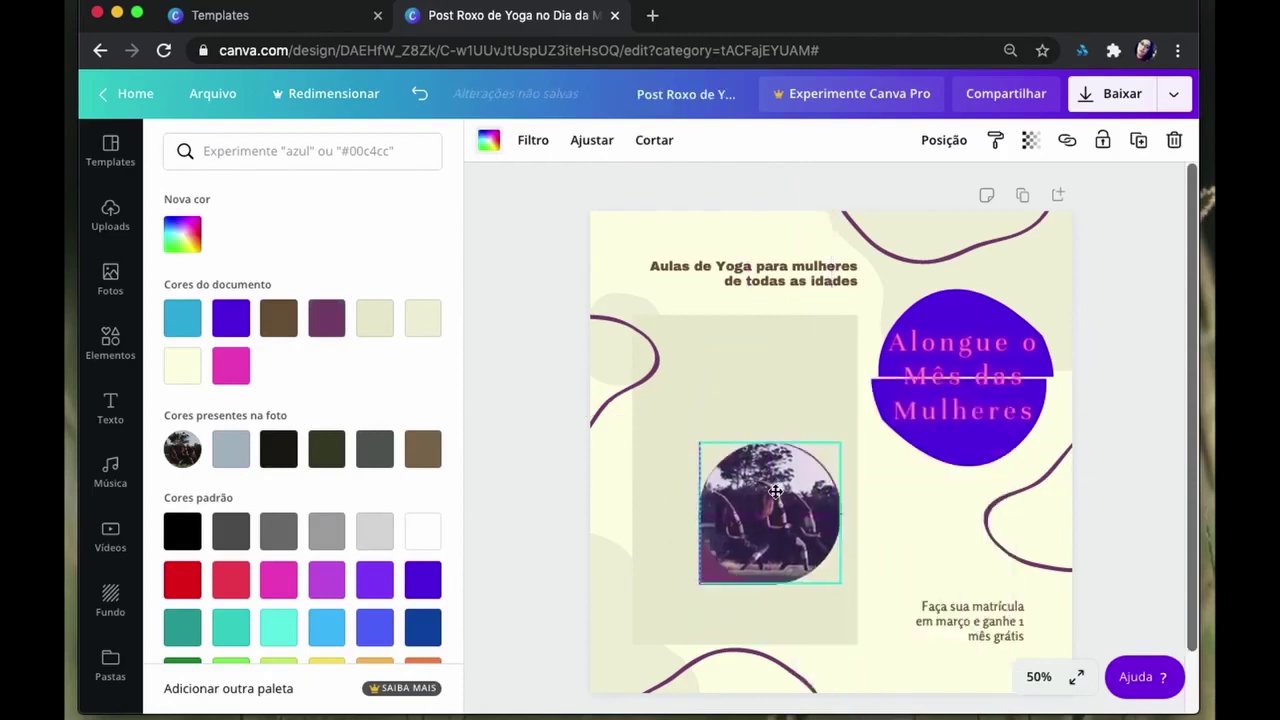
mouse_move(820, 458)
mouse_down()
mouse_move(783, 485)
mouse_move(823, 474)
mouse_move(780, 505)
mouse_up()
Step: Delete the beige background rectangle behind the yoga photo
click(888, 508)
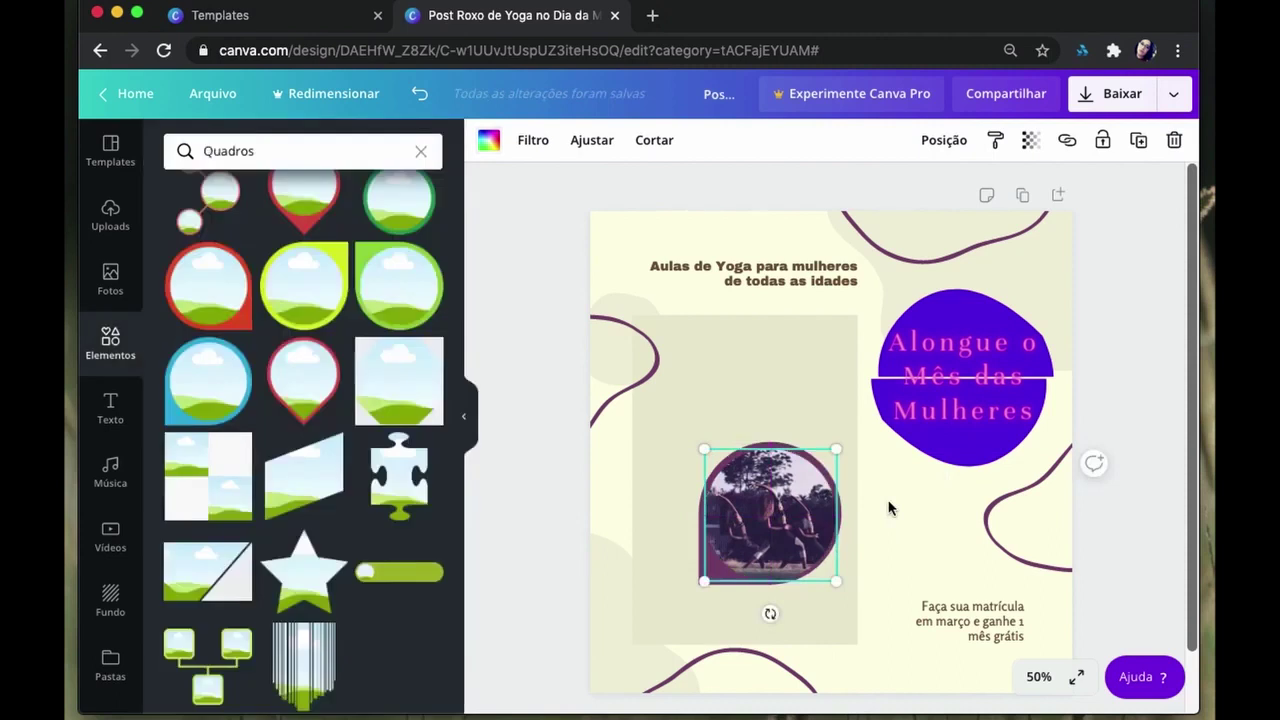
click(783, 515)
click(670, 485)
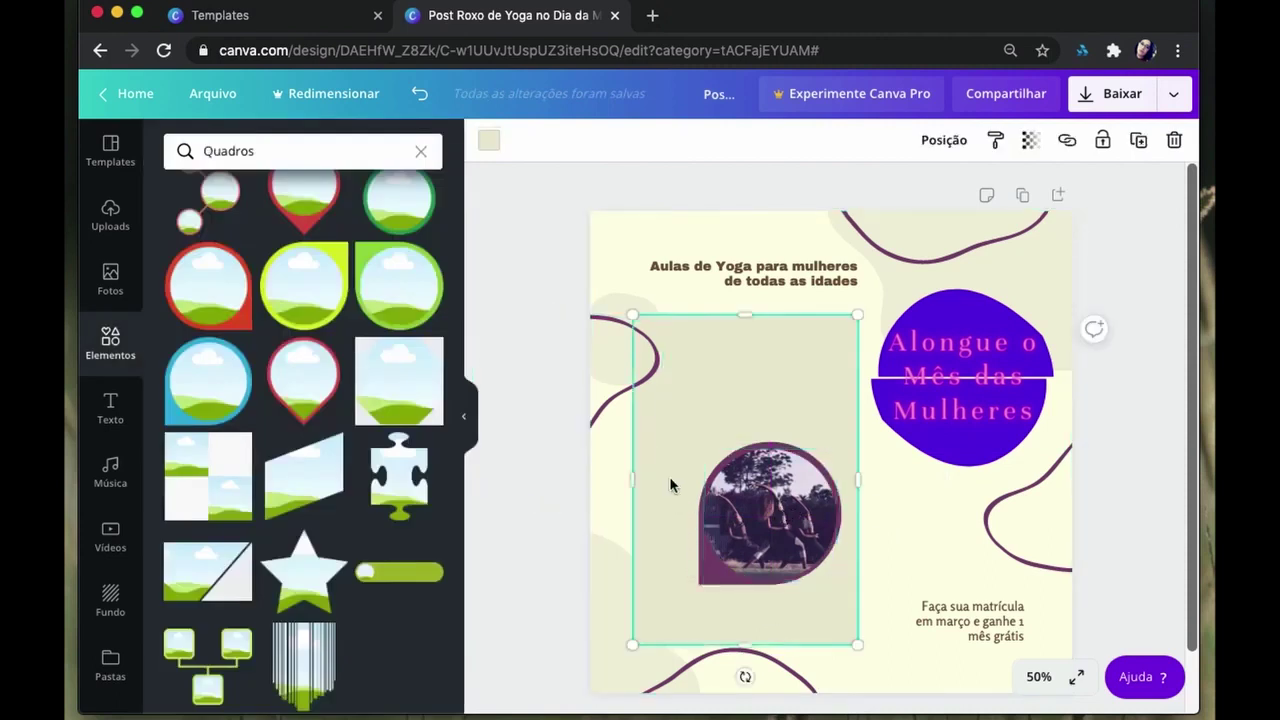
key(Delete)
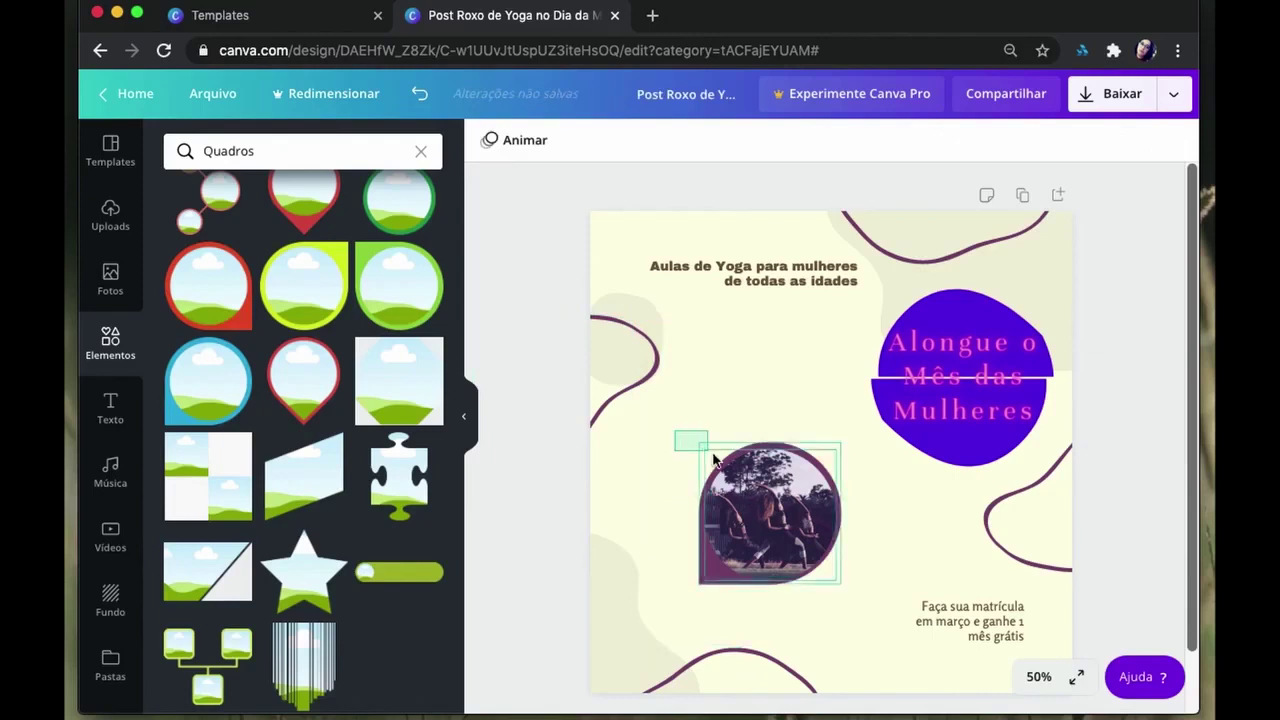
Step: Select the yoga photo together with its purple frame and group them
click(787, 517)
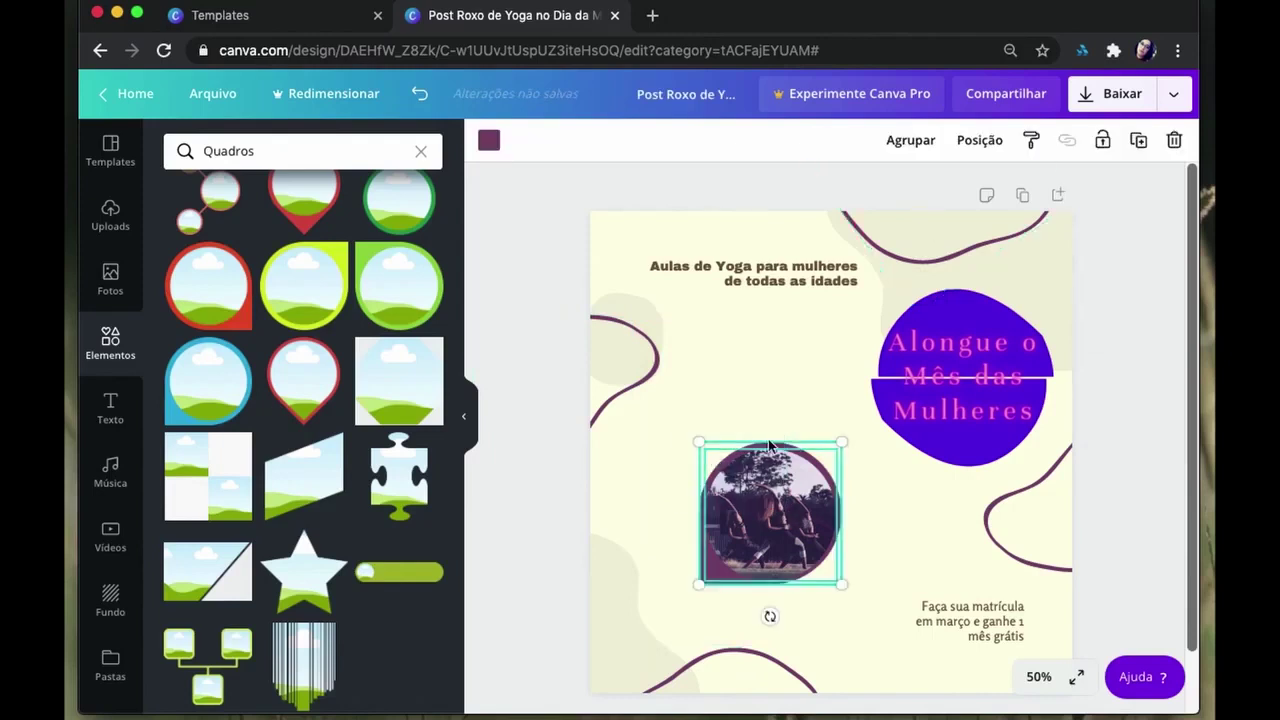
click(665, 425)
drag(760, 500, 800, 527)
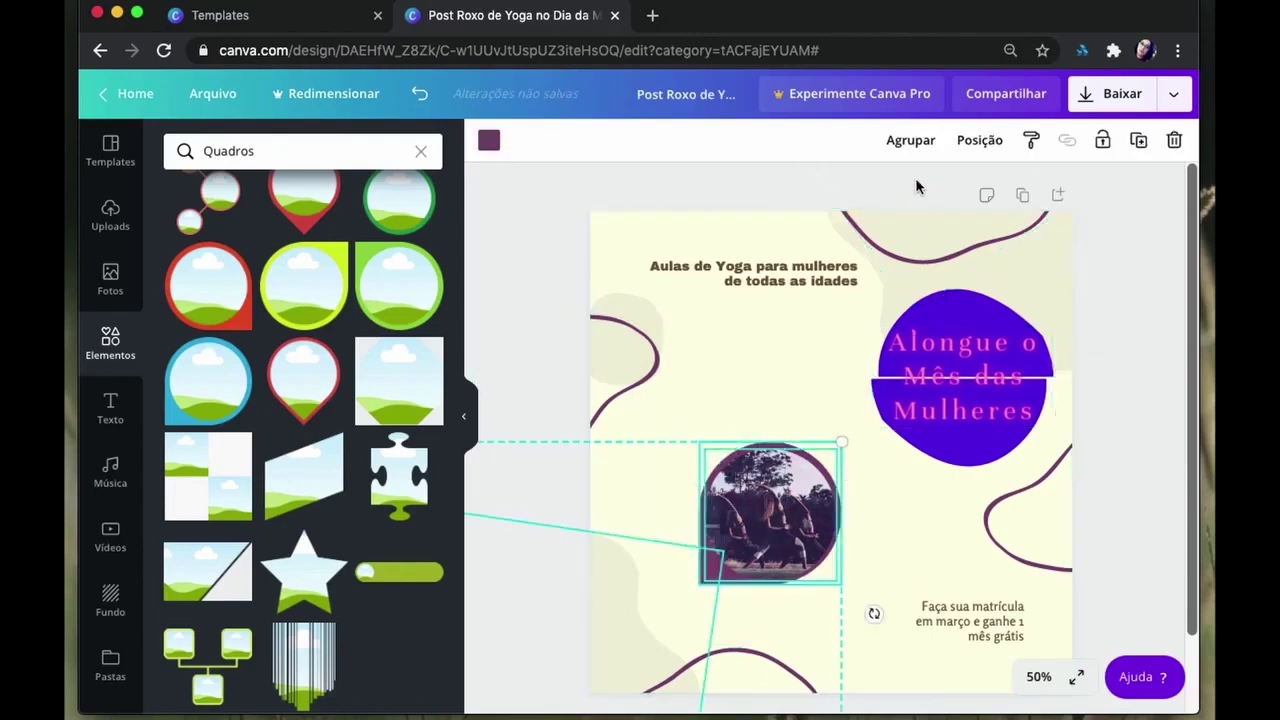
click(743, 525)
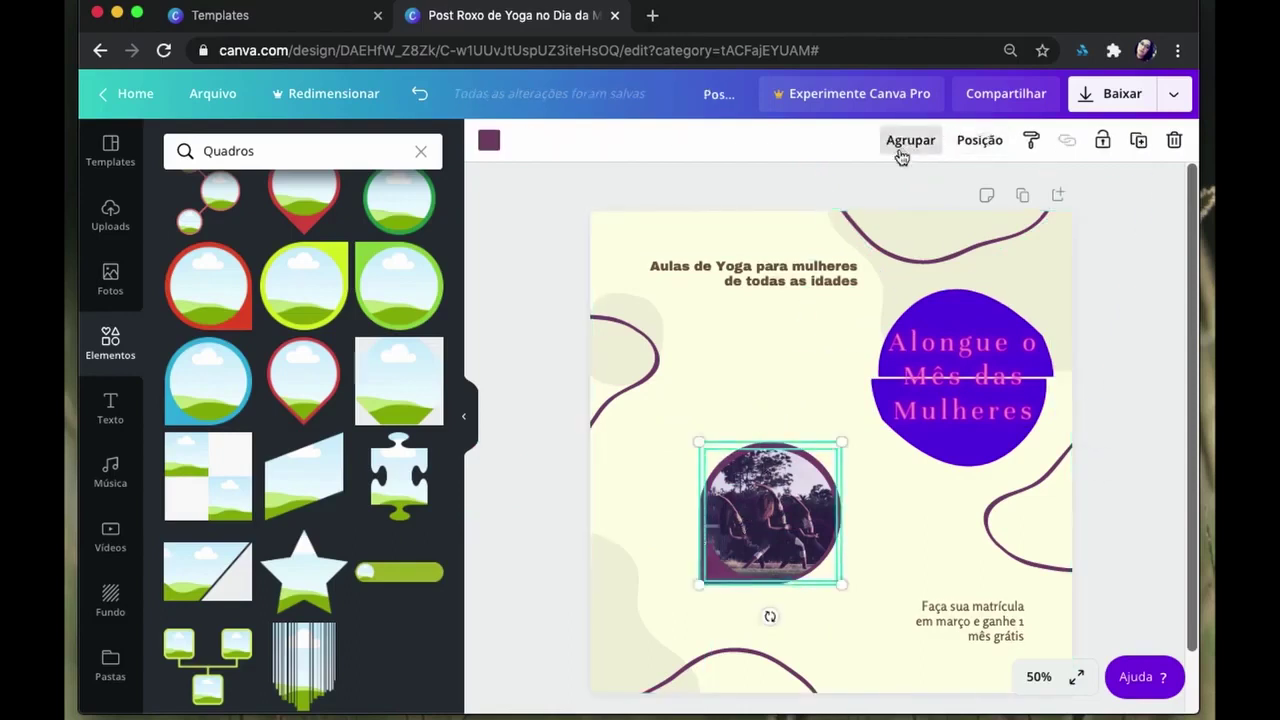
click(905, 148)
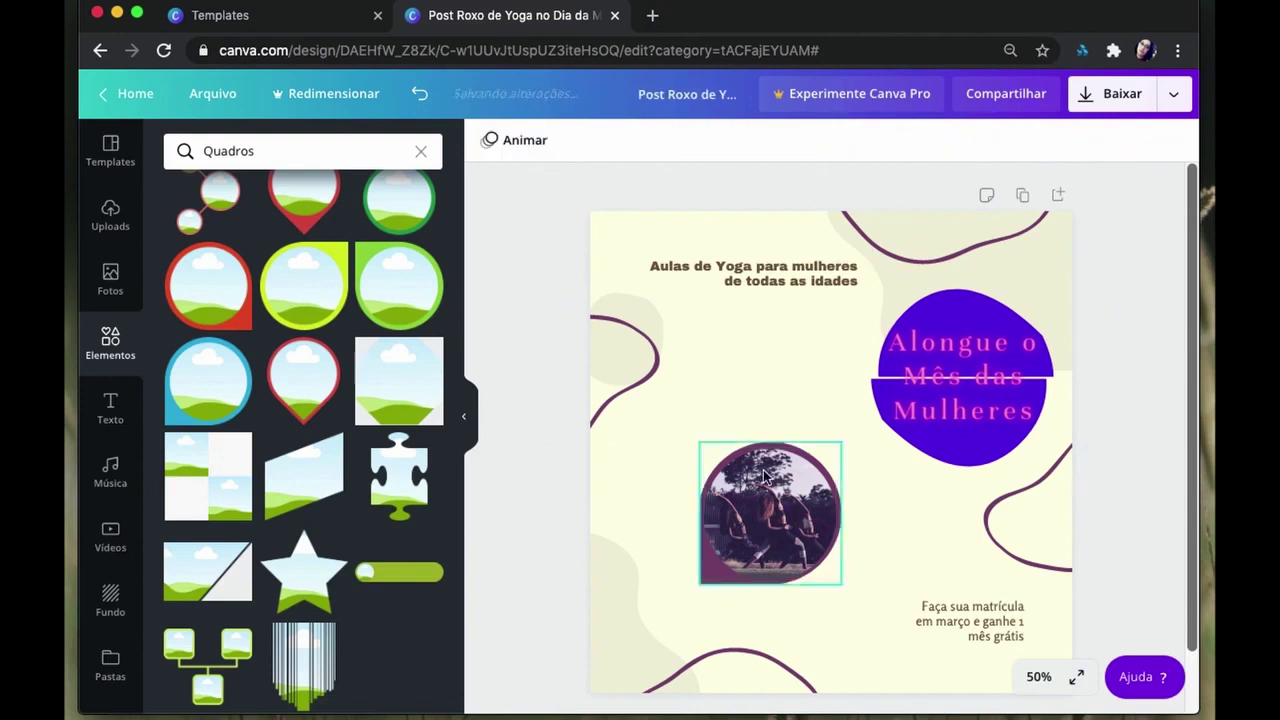
Step: Move the grouped photo circle up beside the heading, tilting and resizing it slightly
drag(813, 487, 787, 385)
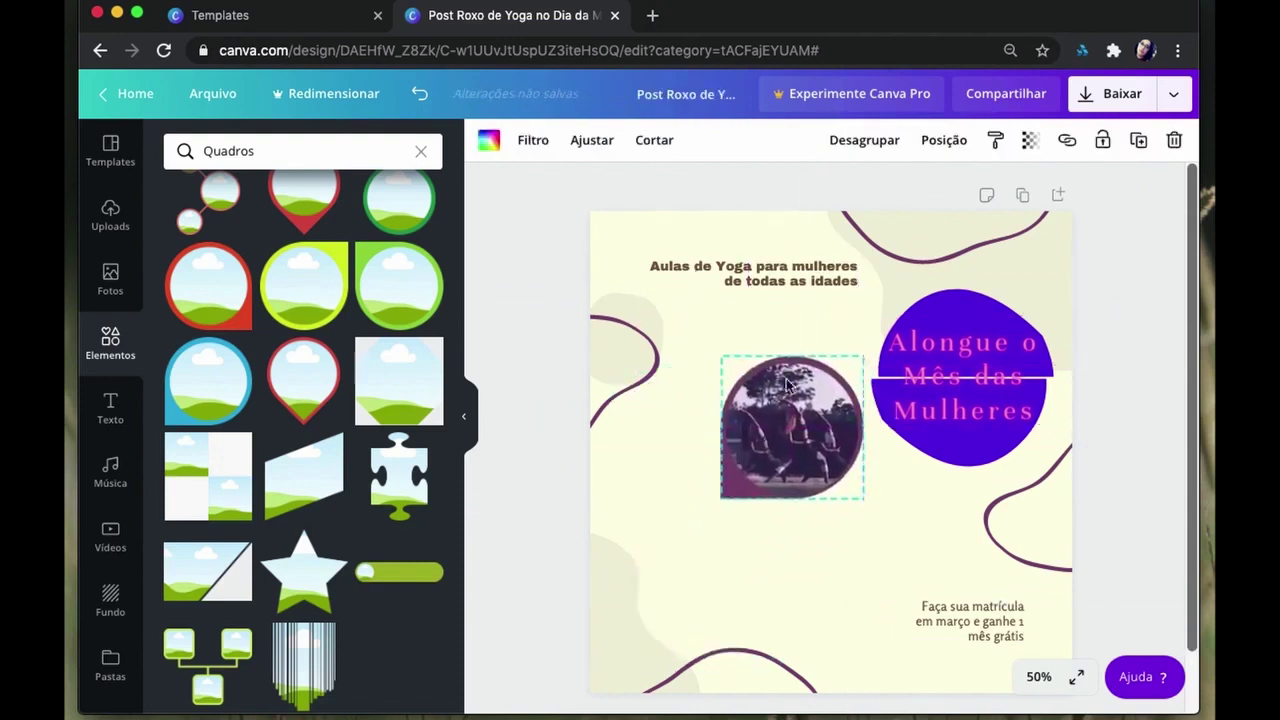
drag(693, 387, 721, 427)
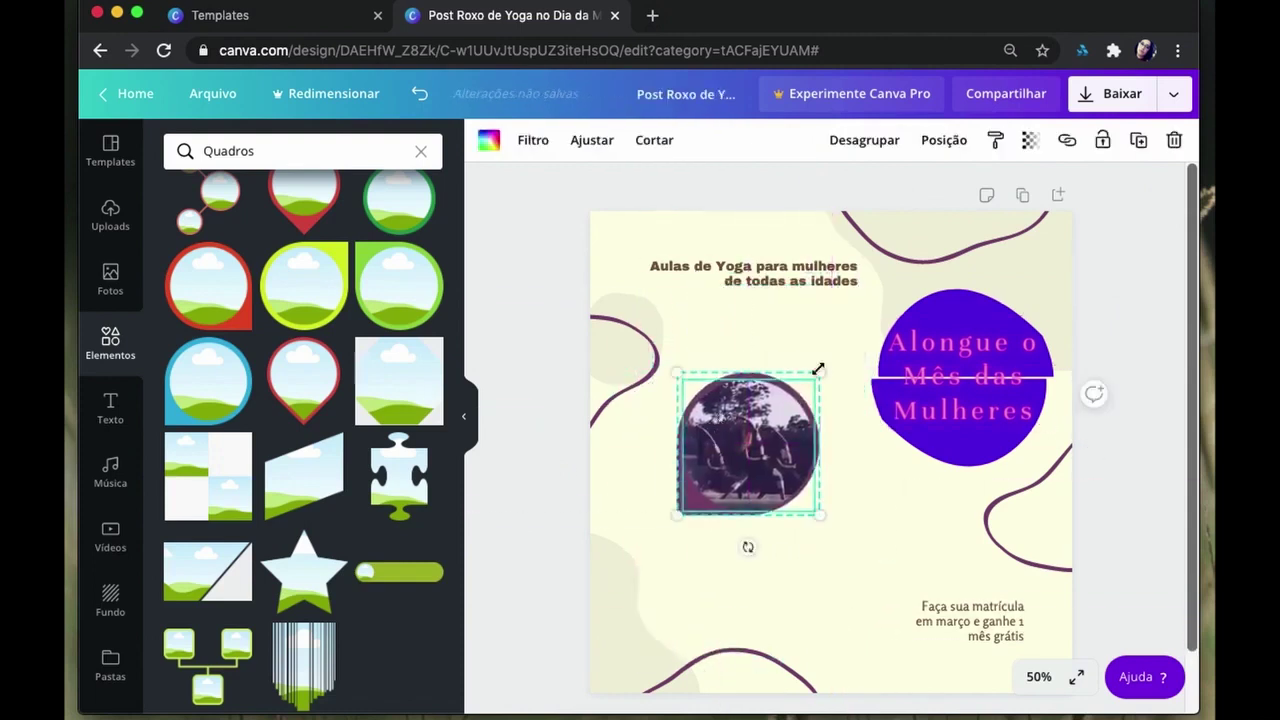
mouse_move(747, 547)
mouse_down()
mouse_move(714, 569)
mouse_move(747, 549)
mouse_up()
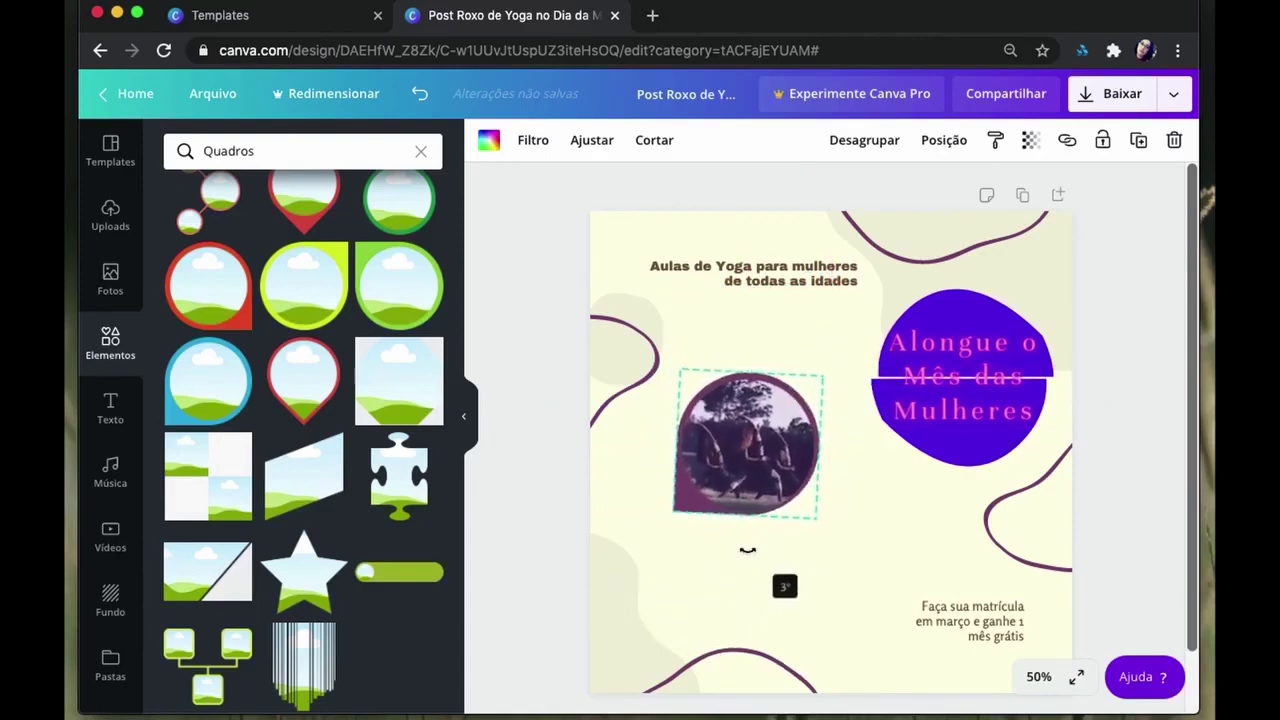
mouse_move(673, 512)
mouse_down()
mouse_move(620, 583)
mouse_move(751, 460)
mouse_move(678, 535)
mouse_up()
Step: Ungroup the photo circle, reposition the photo in its frame, and select both together
click(558, 513)
click(762, 433)
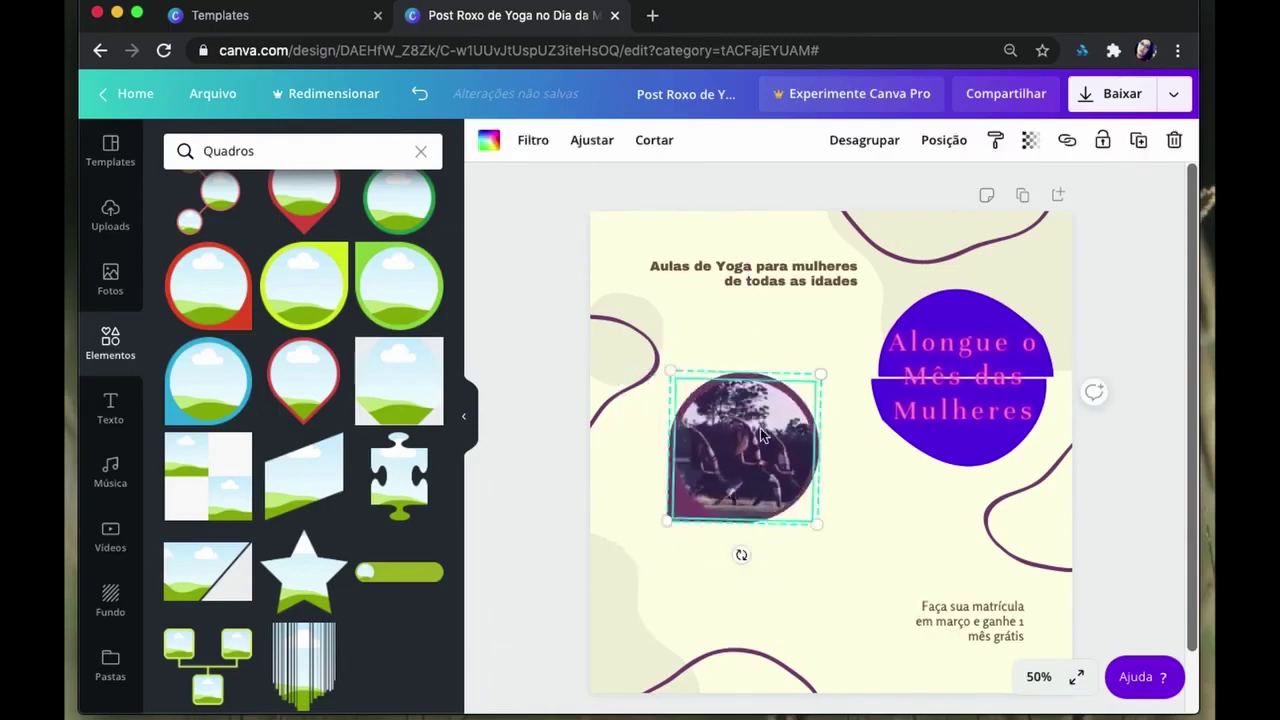
click(866, 142)
click(594, 497)
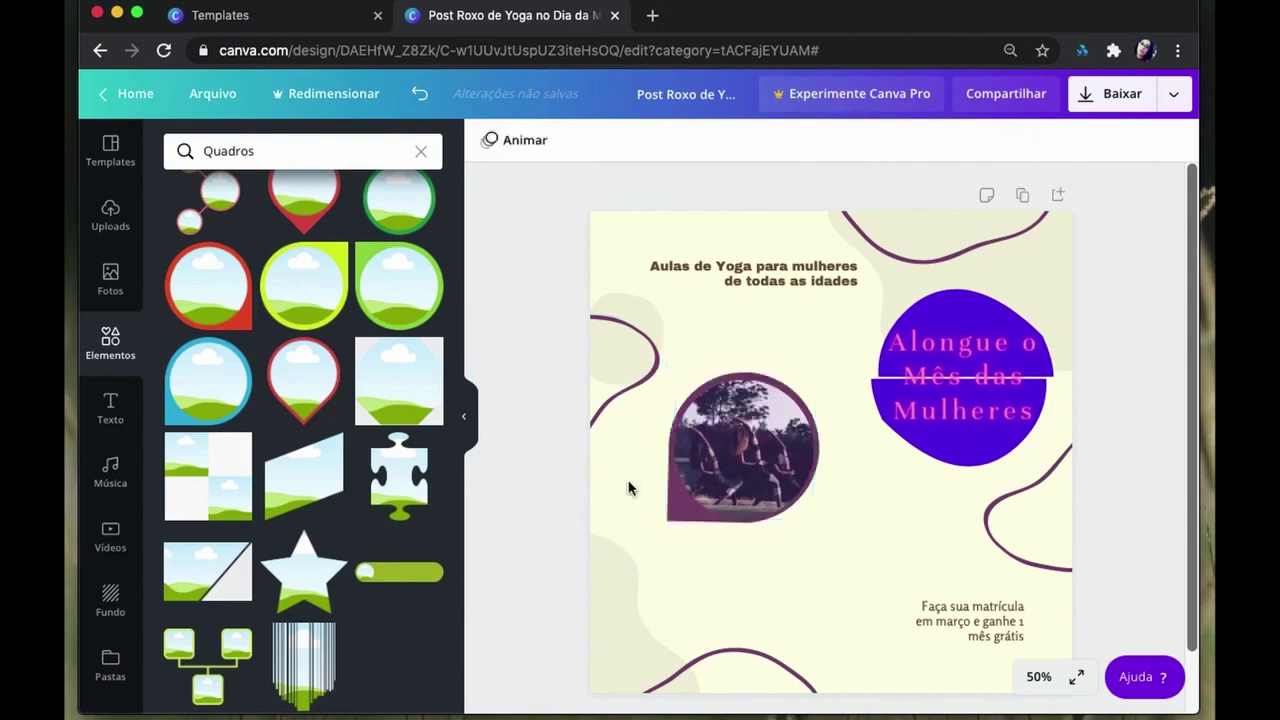
mouse_move(745, 450)
mouse_down()
mouse_move(715, 383)
mouse_move(745, 460)
mouse_up()
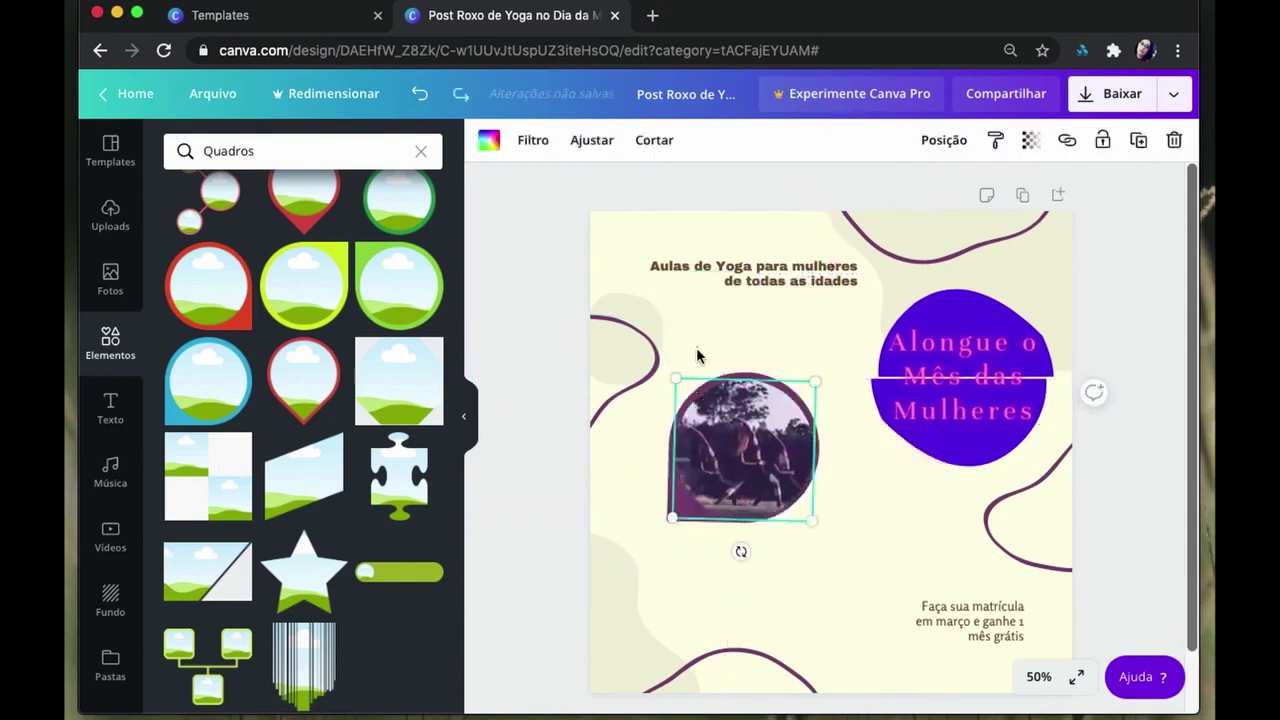
drag(697, 355, 867, 304)
Step: Group the photo with its frame and show all sticker categories
click(905, 140)
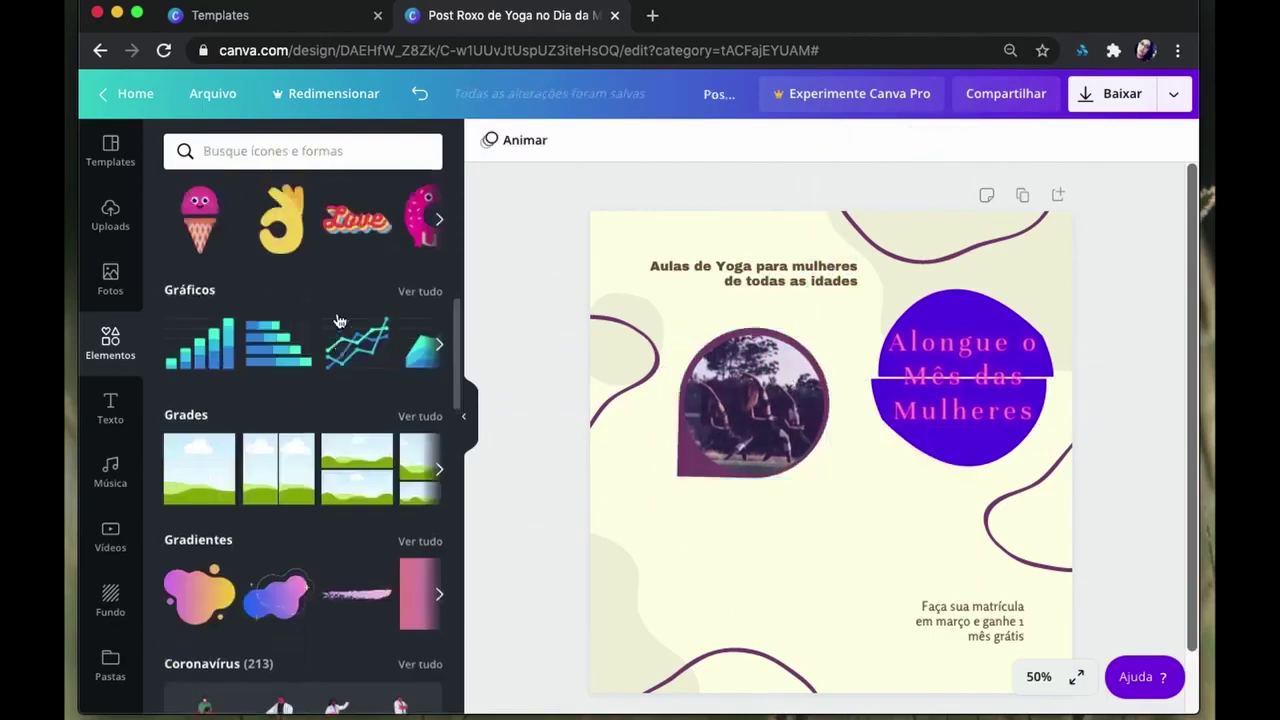
scroll(340, 320, up, 3)
scroll(340, 320, down, 1)
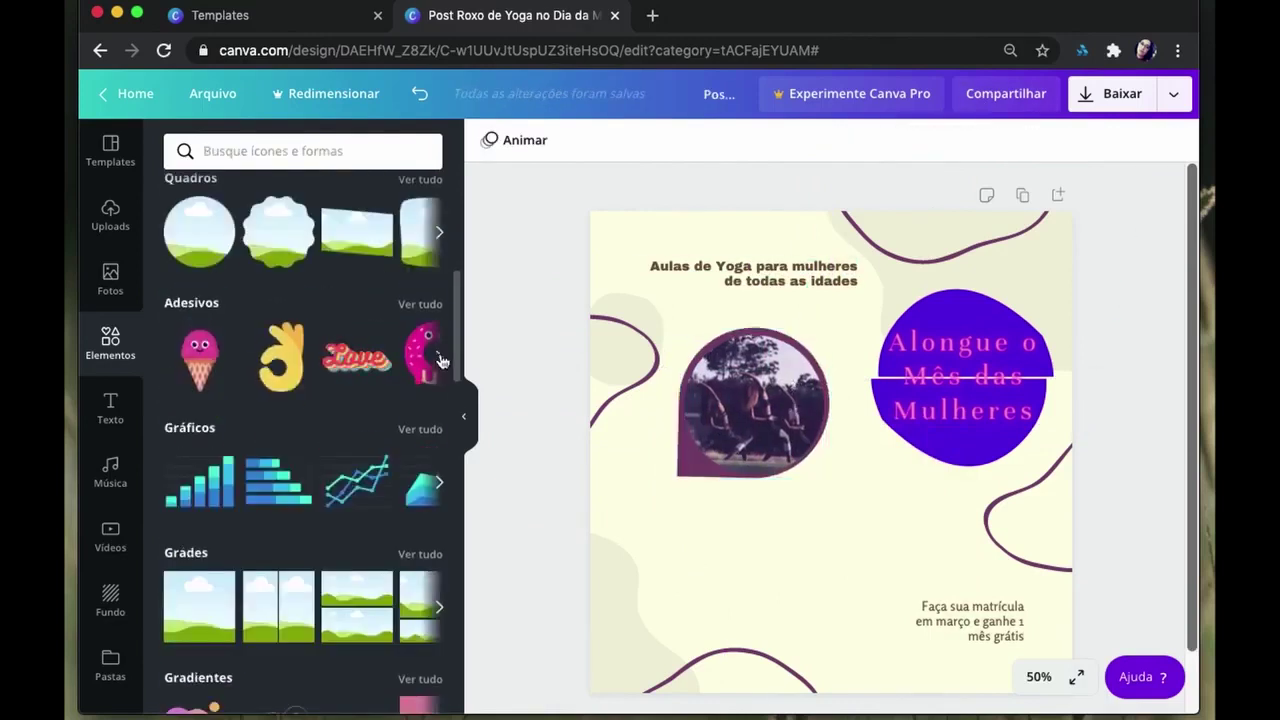
click(440, 360)
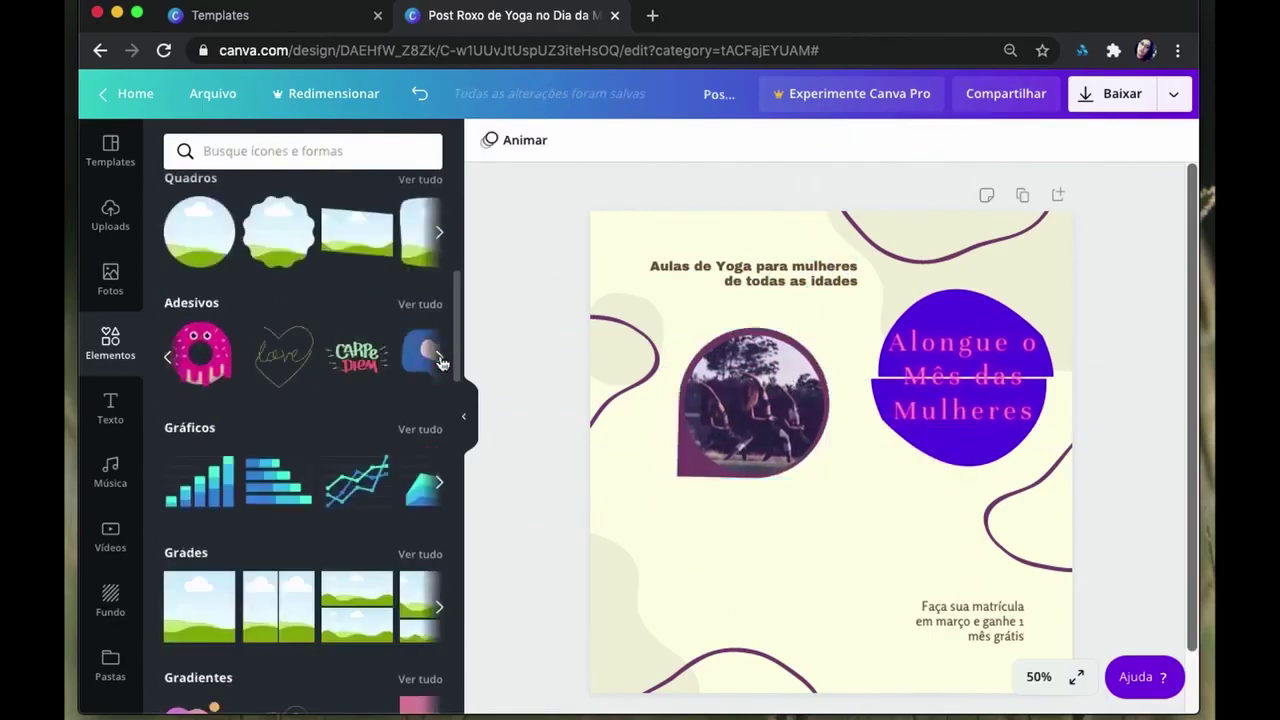
click(421, 305)
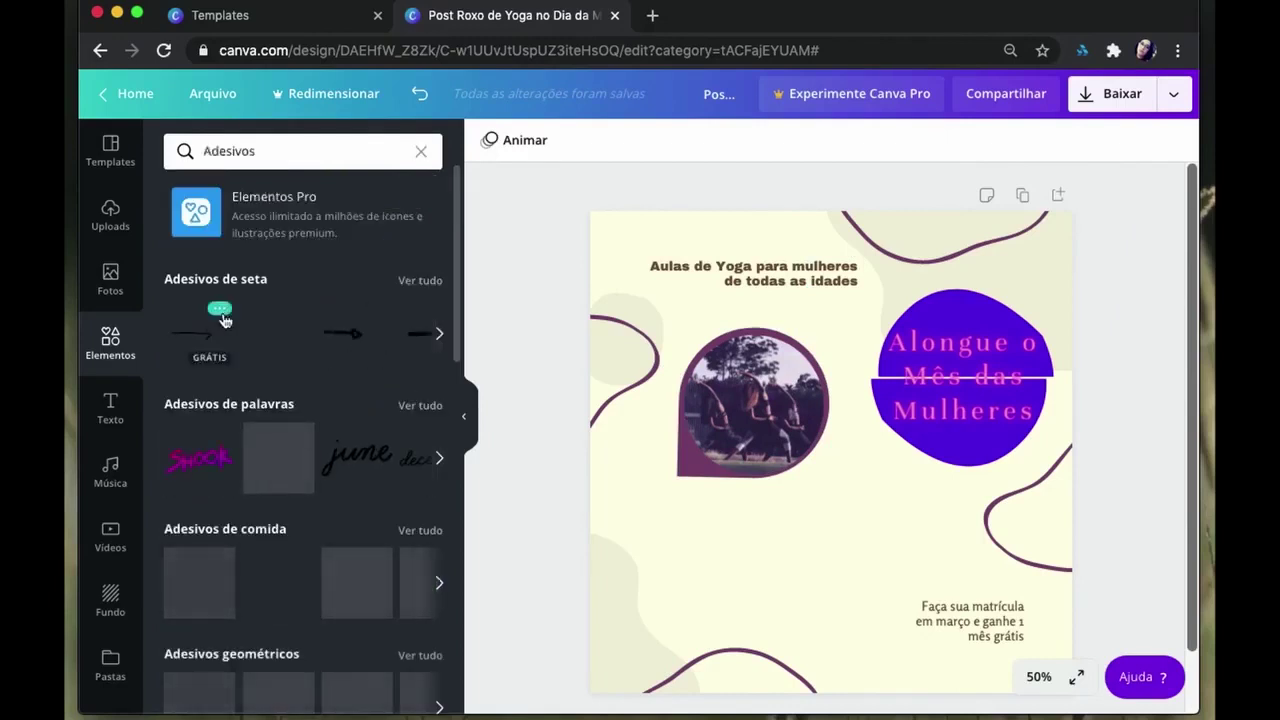
Step: Add a small dotted green arrow sticker, tilted upward, at the post's bottom-left
mouse_move(372, 440)
mouse_down()
mouse_move(608, 410)
mouse_move(341, 342)
mouse_up()
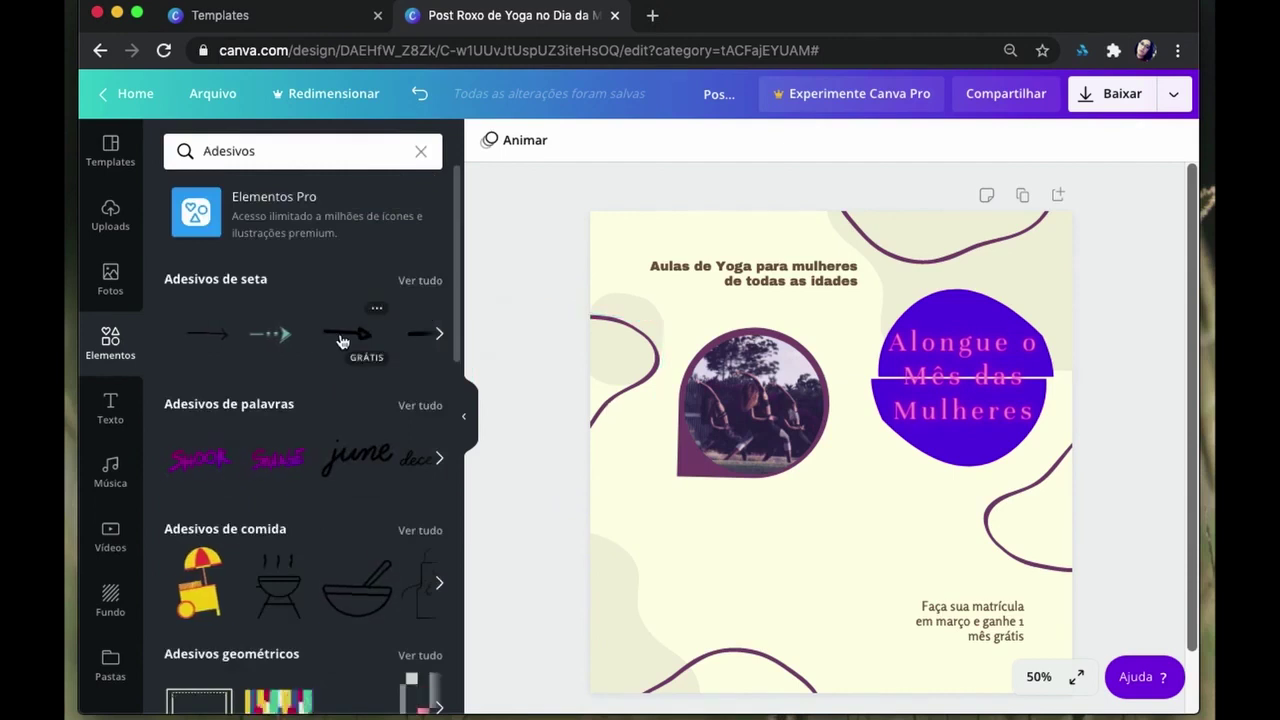
click(282, 338)
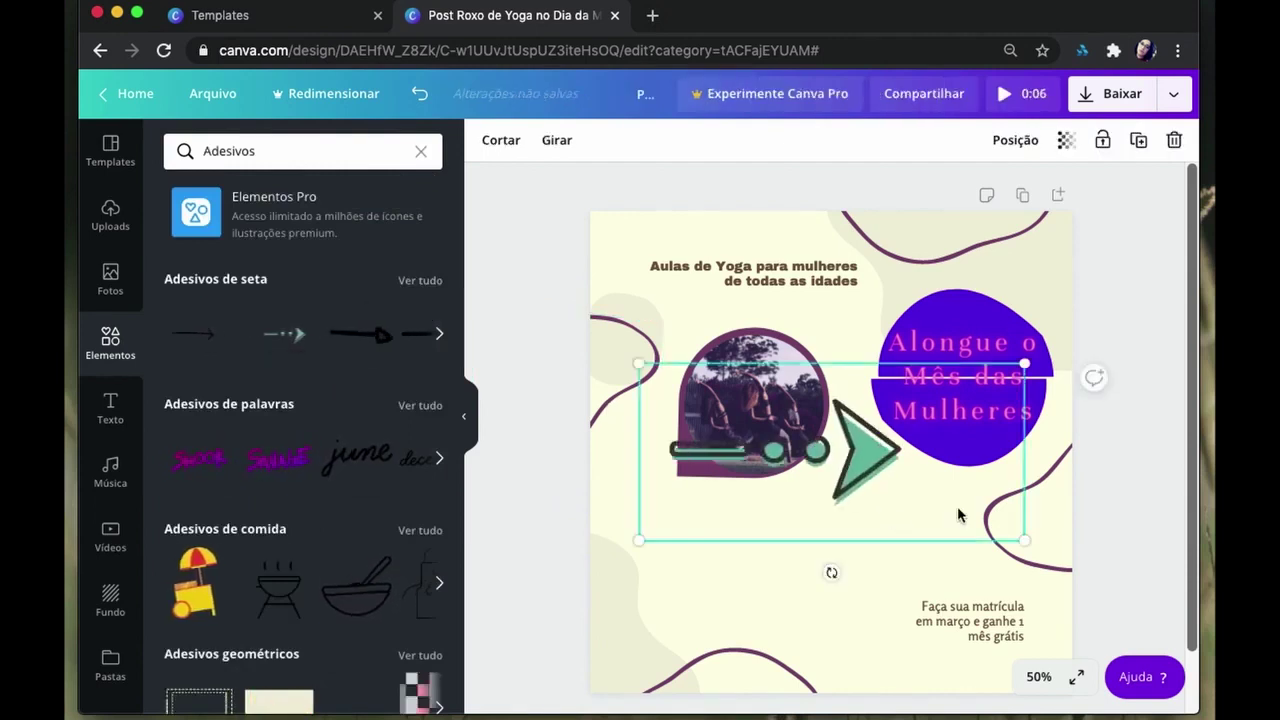
drag(1022, 364, 864, 437)
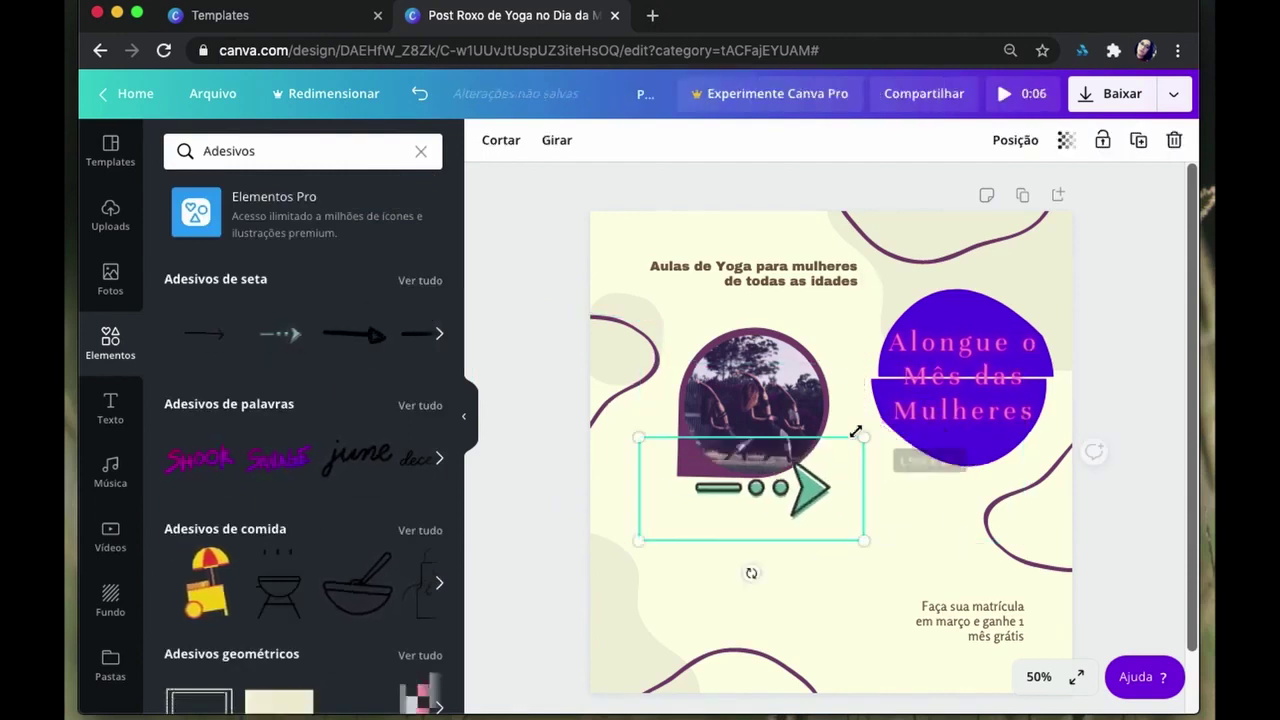
drag(715, 528, 703, 596)
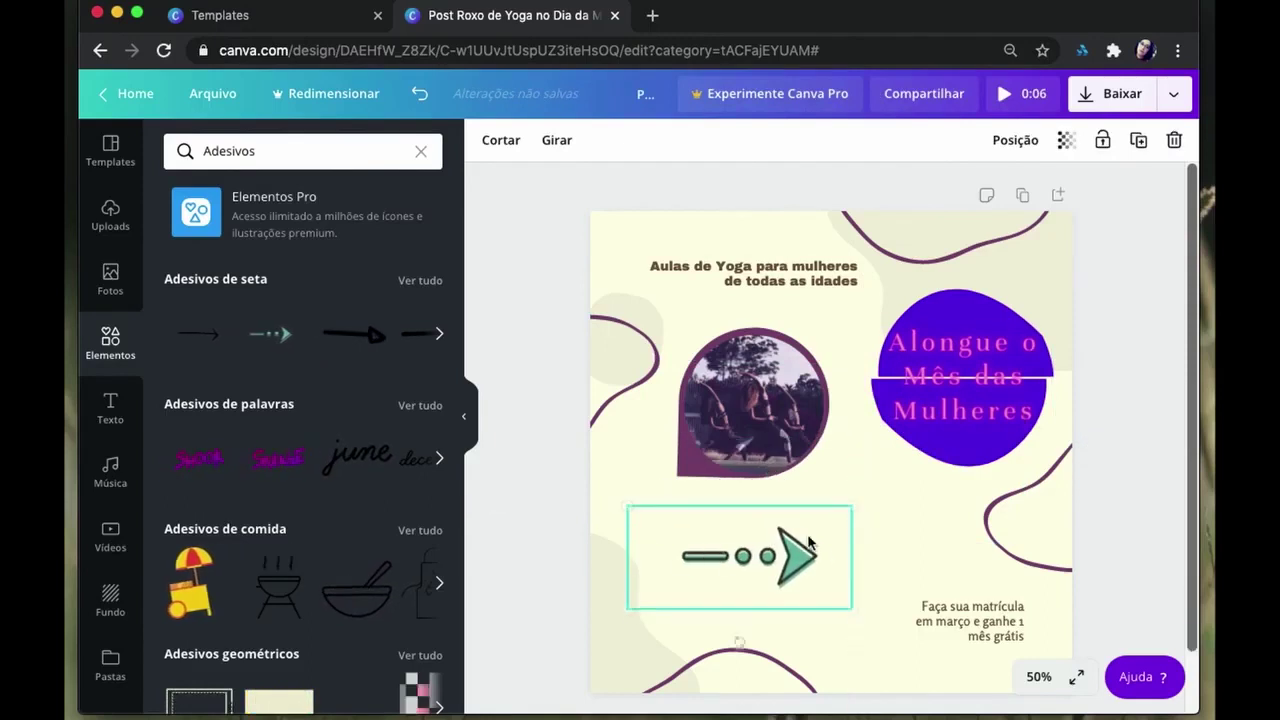
drag(814, 513, 797, 533)
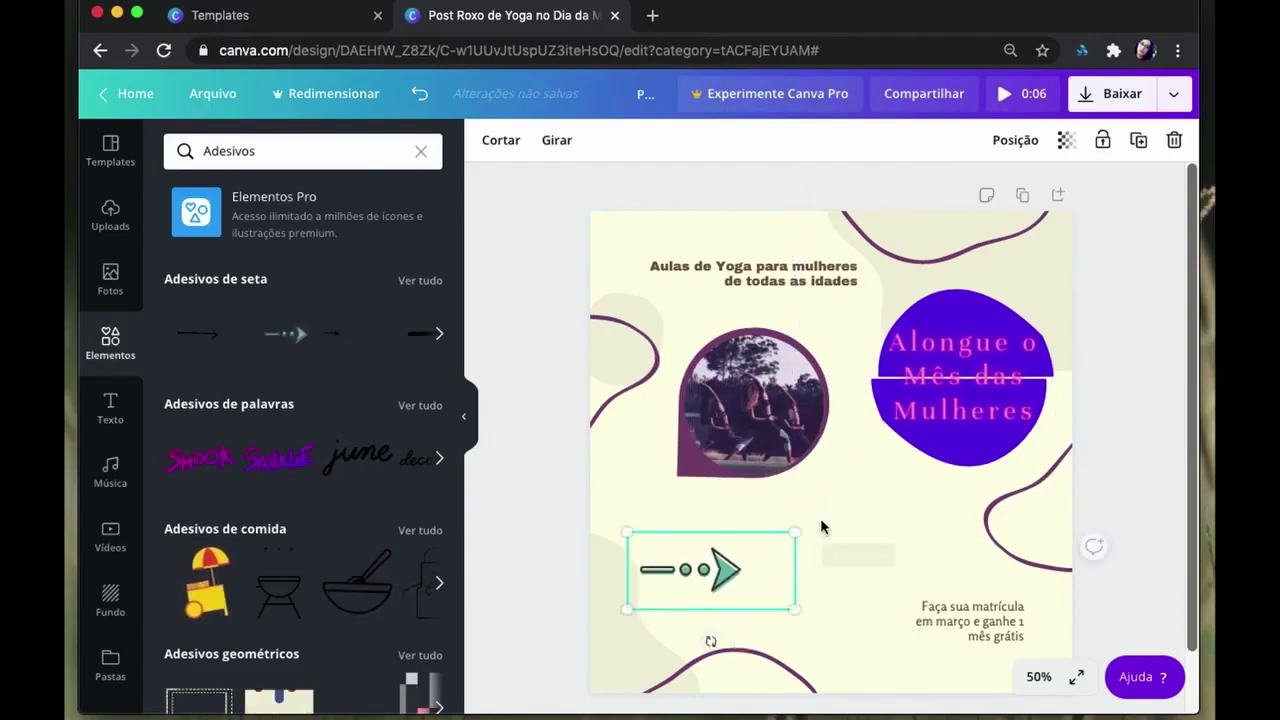
drag(741, 641, 757, 625)
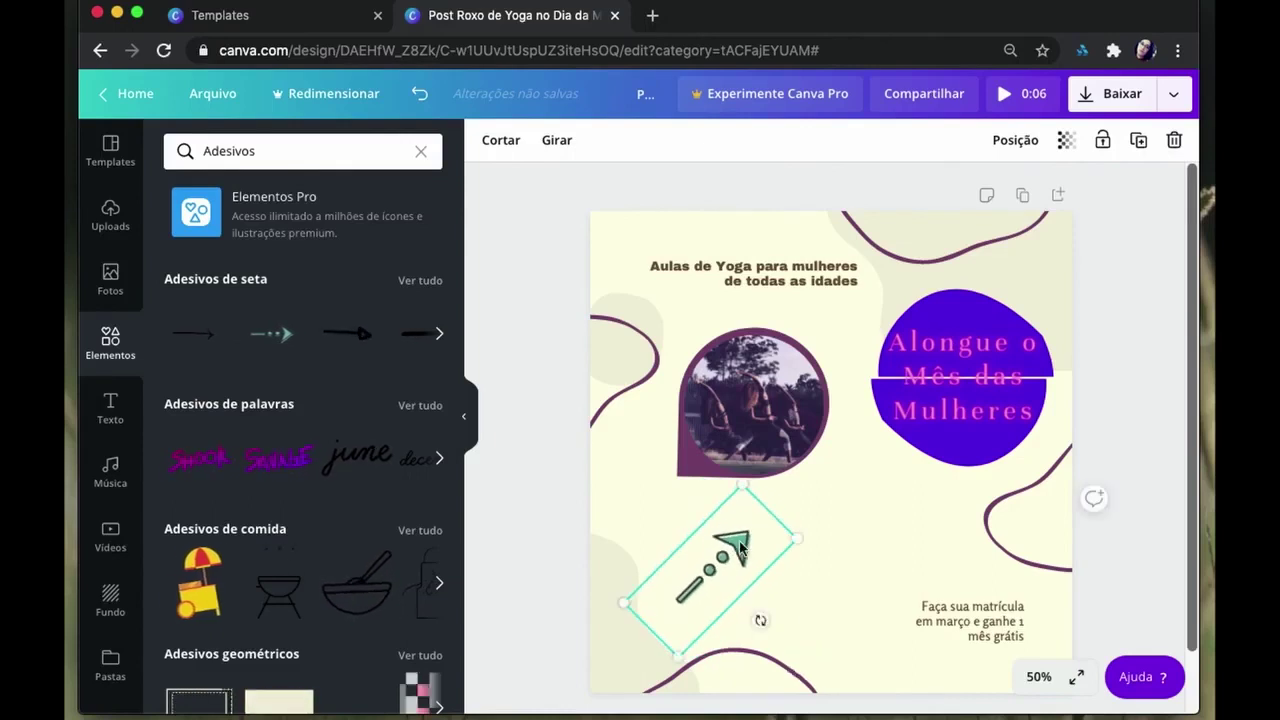
drag(741, 548, 654, 588)
mouse_move(761, 442)
mouse_down()
mouse_move(815, 492)
mouse_move(757, 460)
mouse_up()
drag(640, 588, 665, 563)
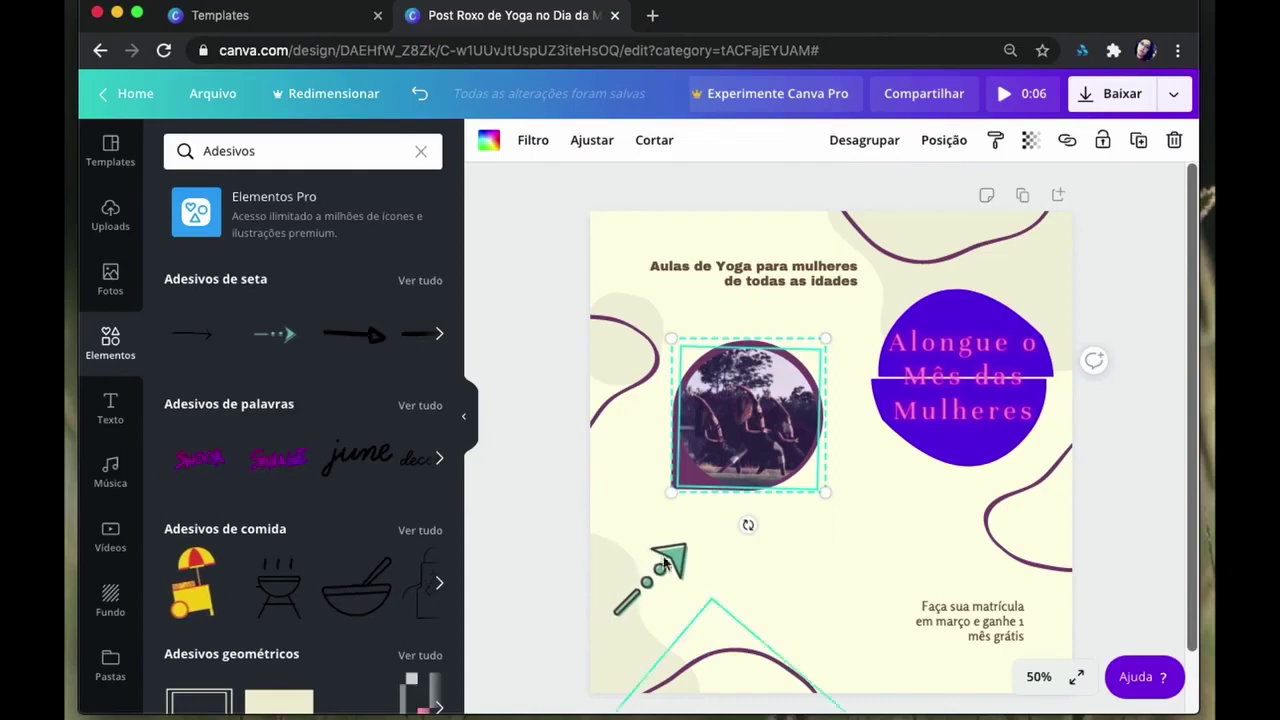
Step: Browse more arrow and word stickers, then edit the sticker search terms
scroll(713, 428, down, 2)
scroll(296, 504, down, 3)
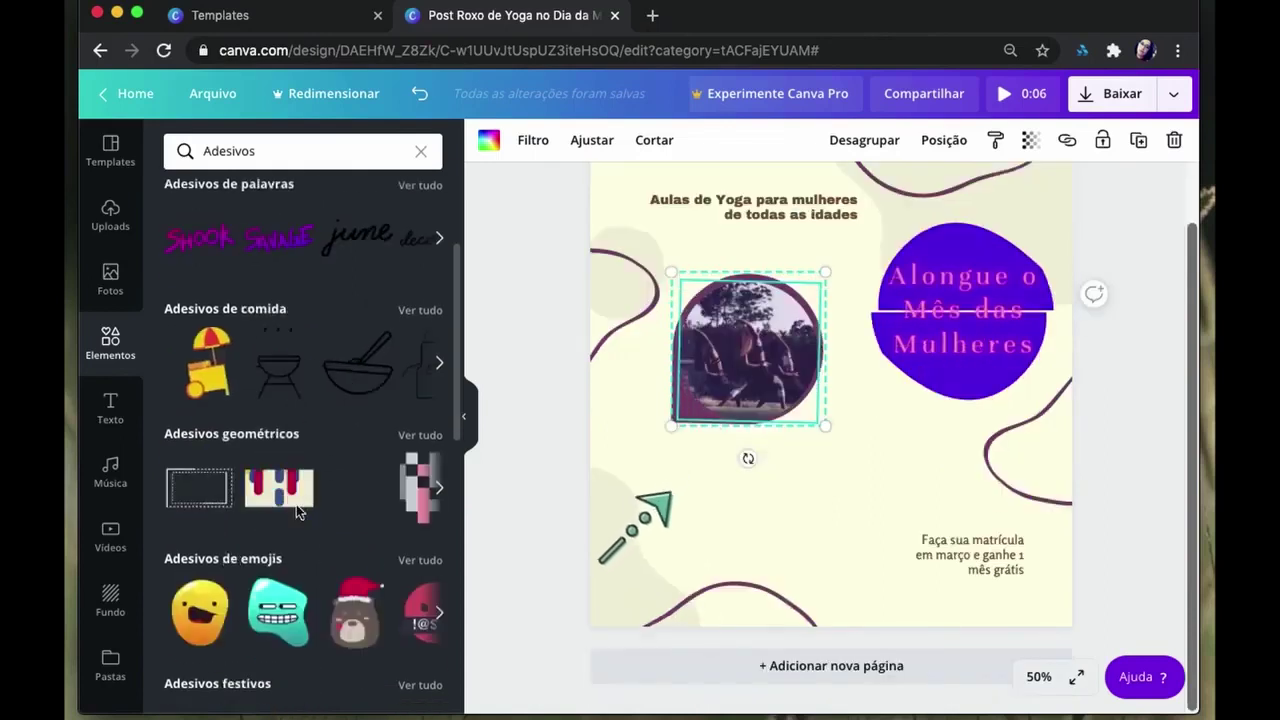
scroll(296, 504, up, 3)
click(437, 334)
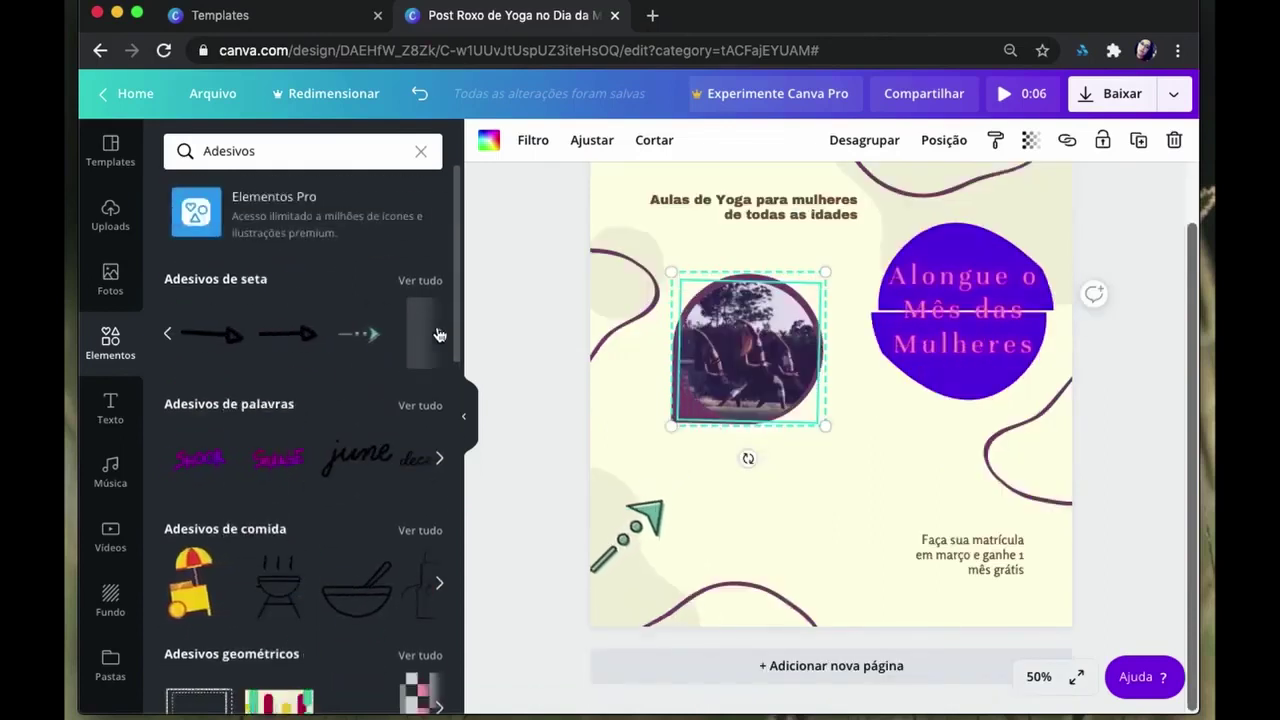
click(437, 334)
click(437, 461)
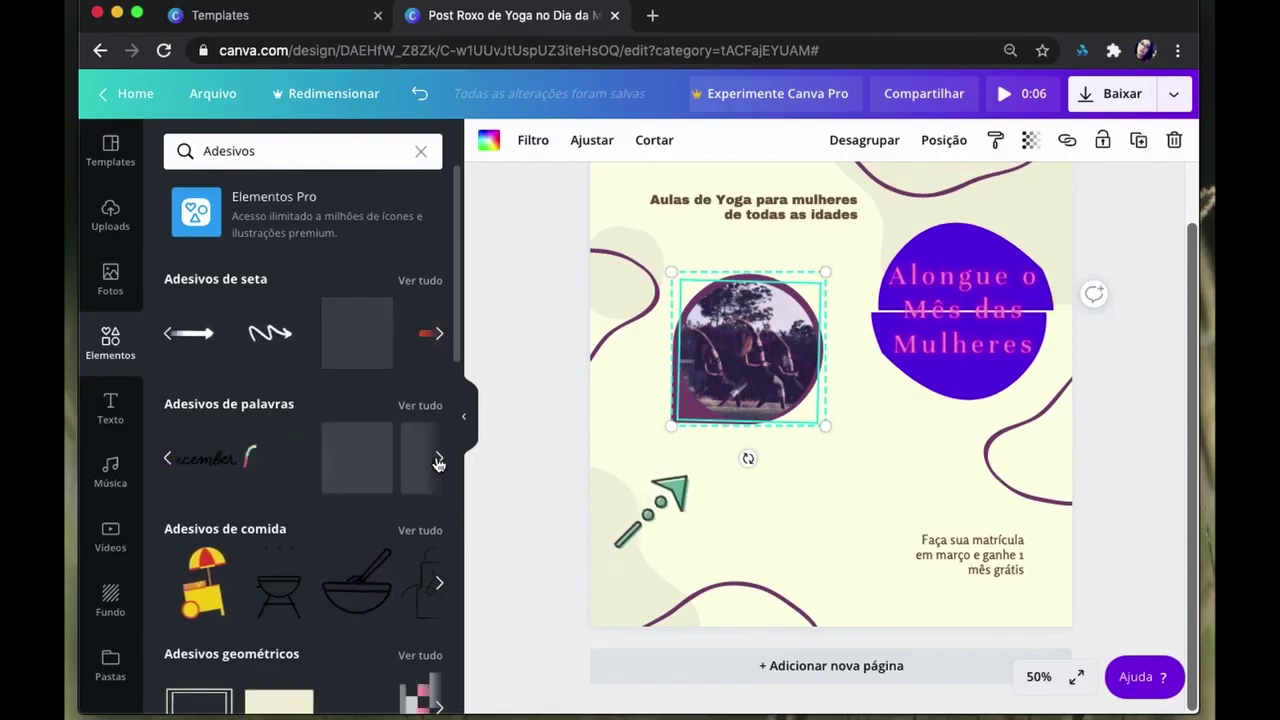
scroll(437, 461, down, 3)
scroll(437, 461, down, 2)
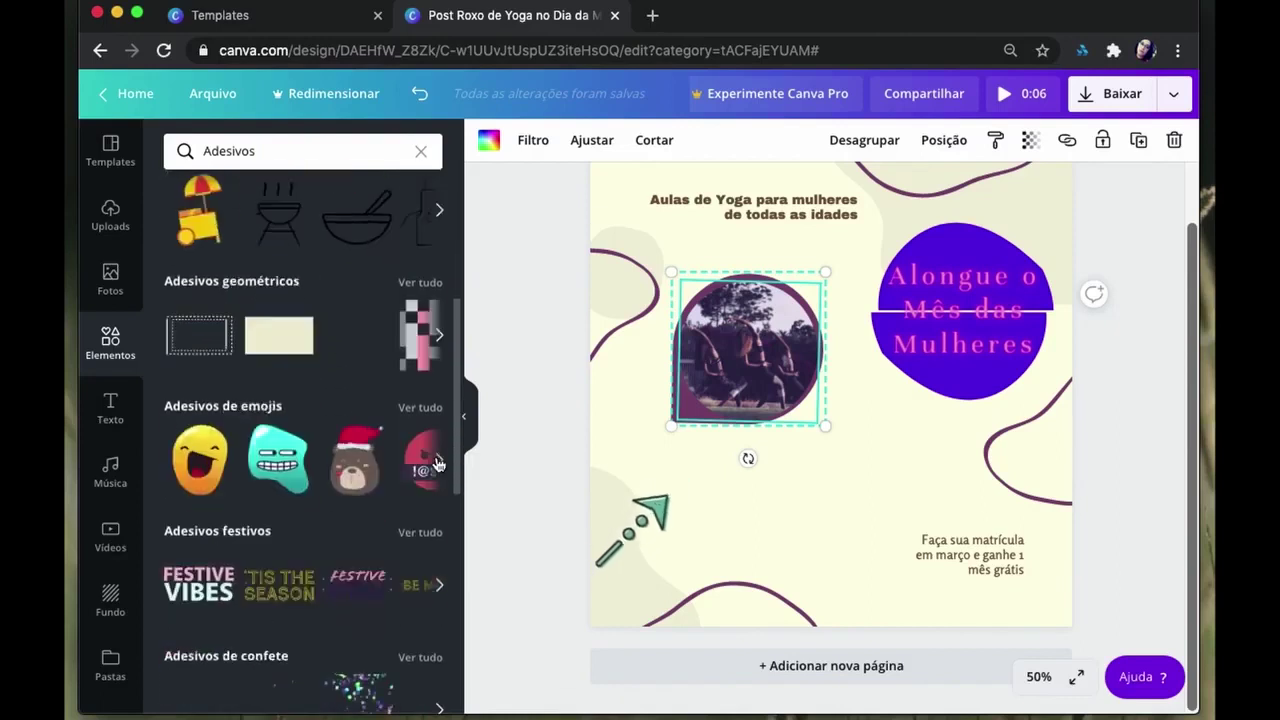
scroll(437, 461, down, 2)
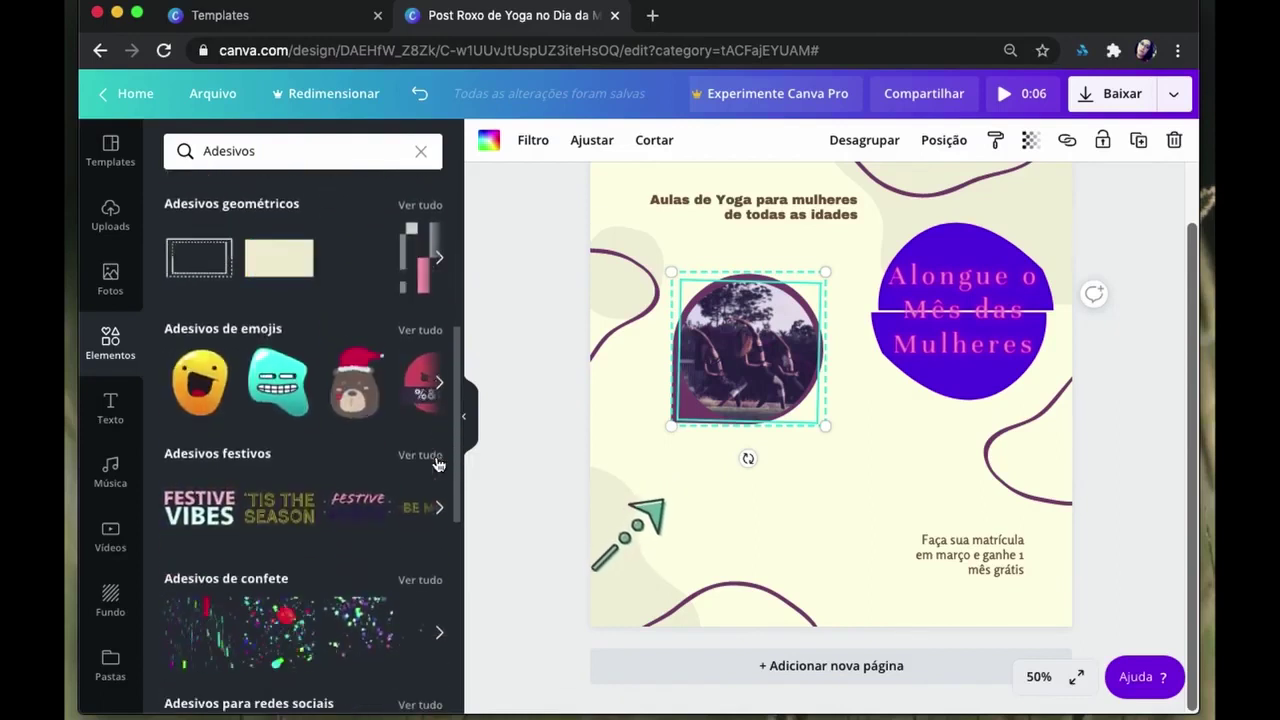
scroll(331, 437, down, 3)
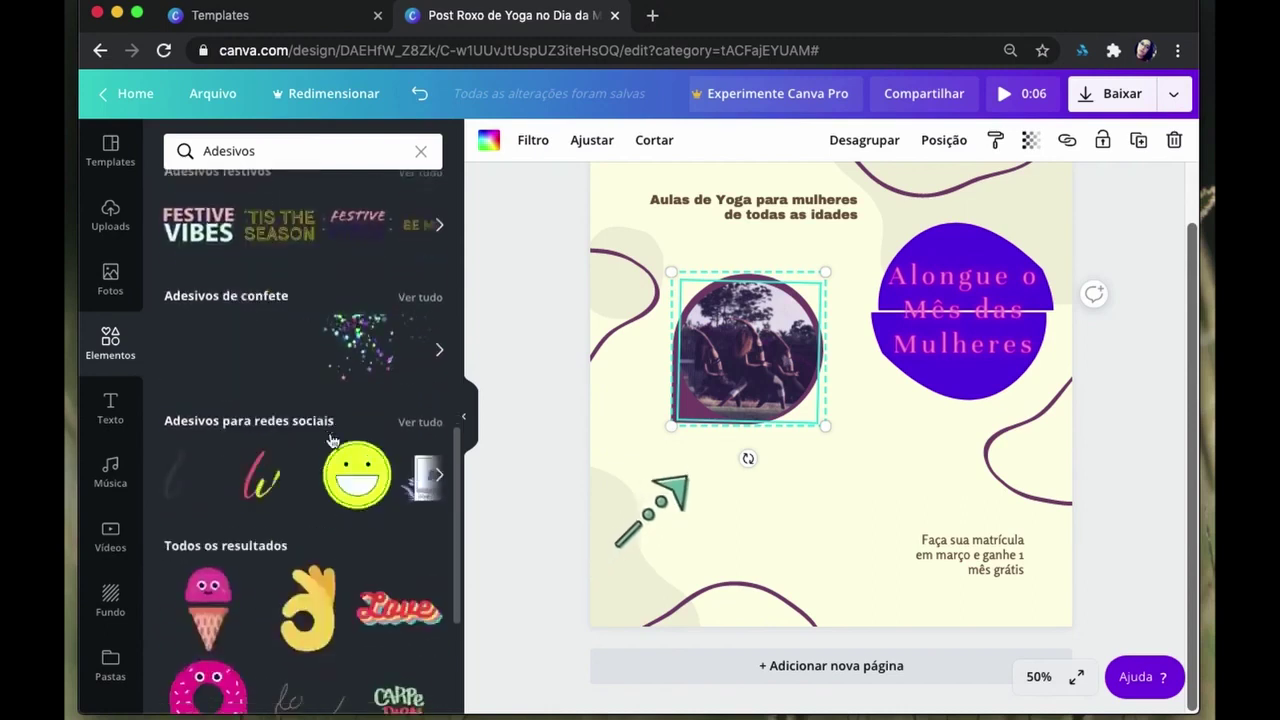
scroll(331, 437, down, 2)
scroll(331, 437, down, 3)
scroll(331, 437, up, 5)
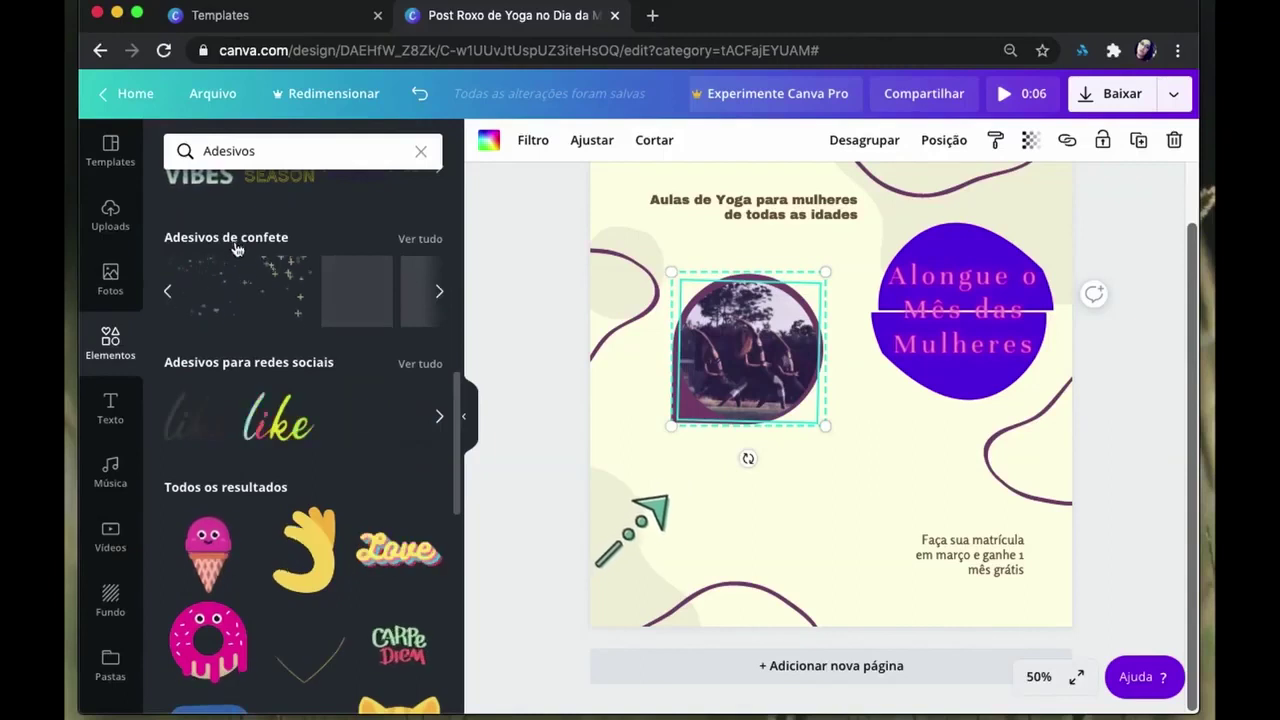
click(275, 152)
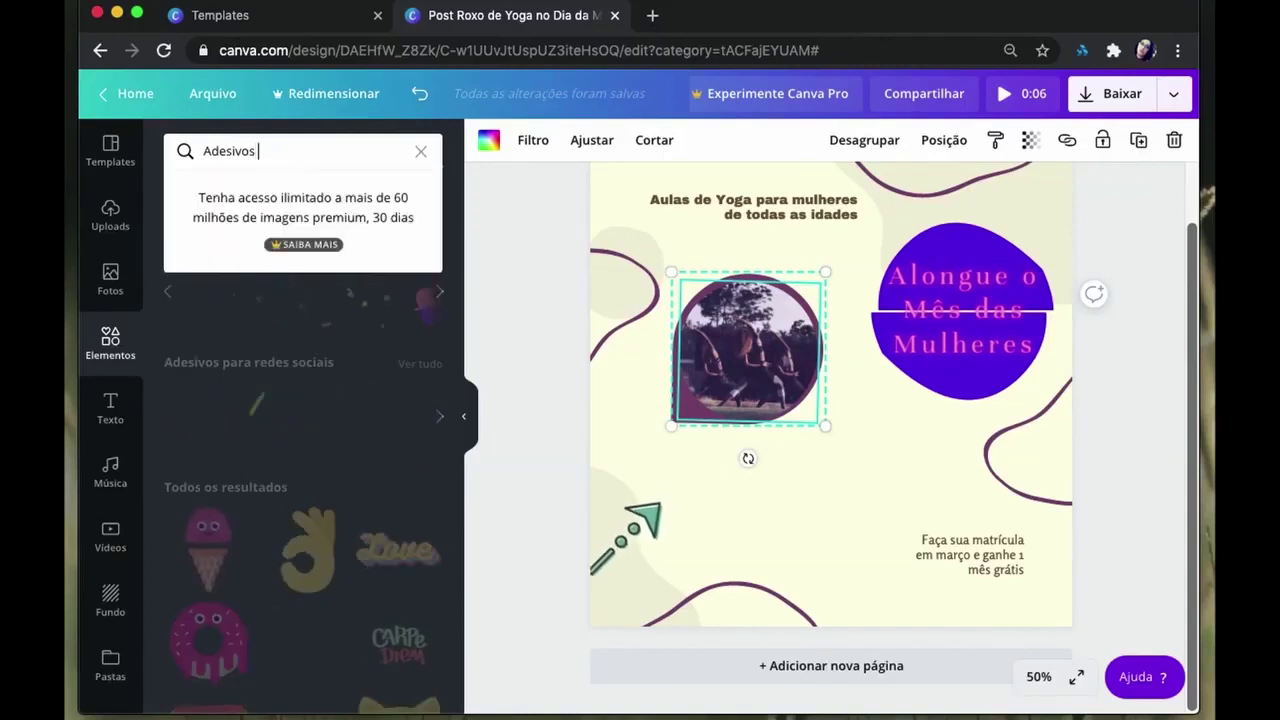
text(casa)
Step: Search 'Adesivos casa' and add a shrunken smiling earth sticker at the bottom centre
key(Return)
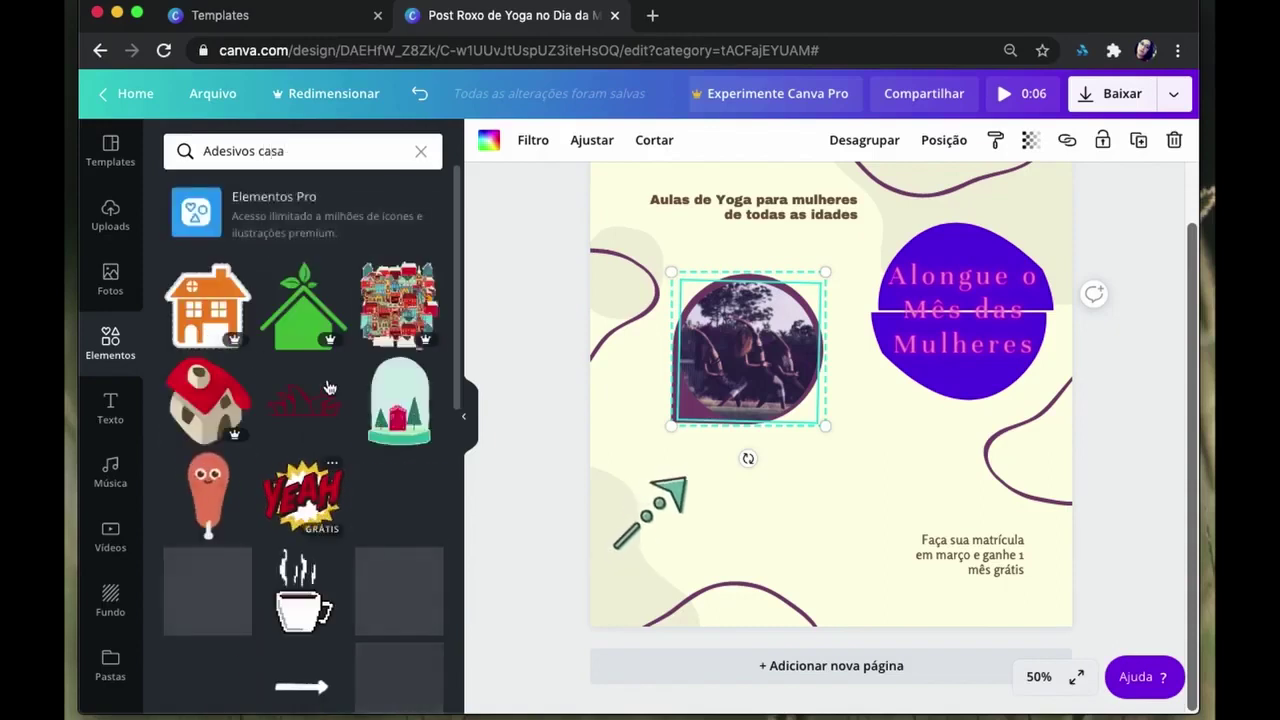
scroll(250, 462, down, 2)
scroll(250, 462, down, 2)
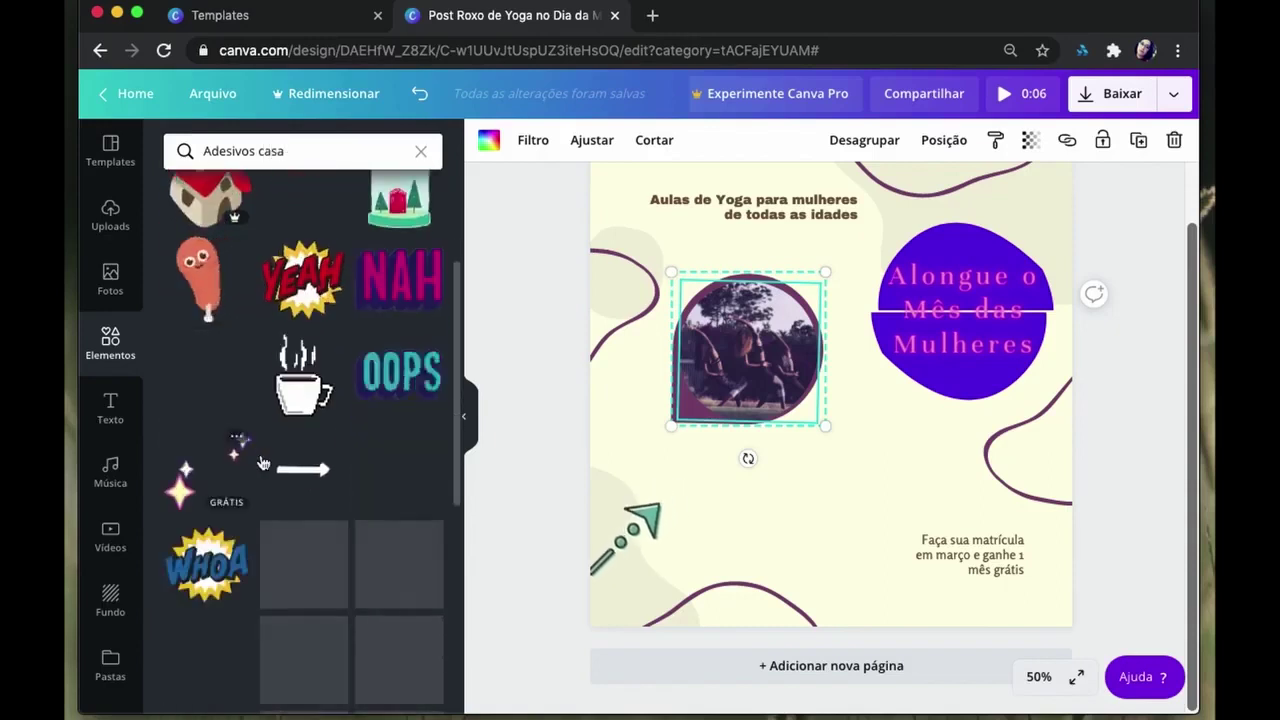
scroll(260, 420, down, 4)
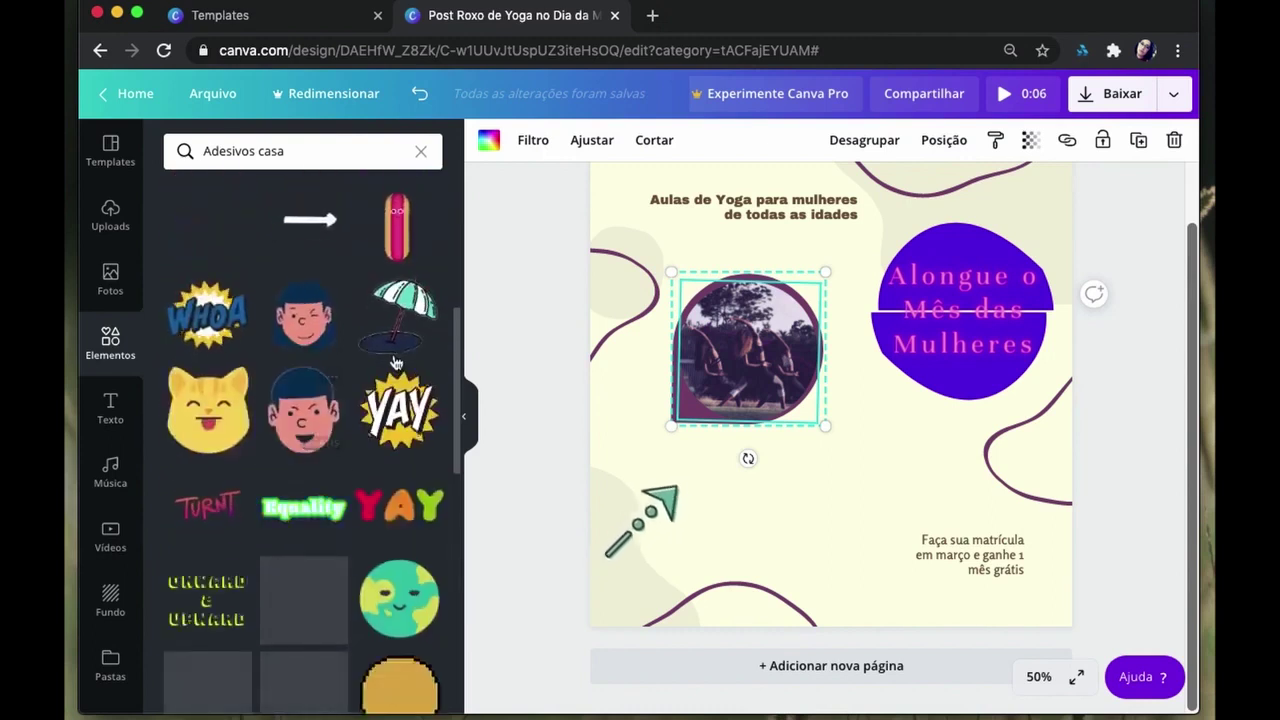
scroll(337, 537, down, 5)
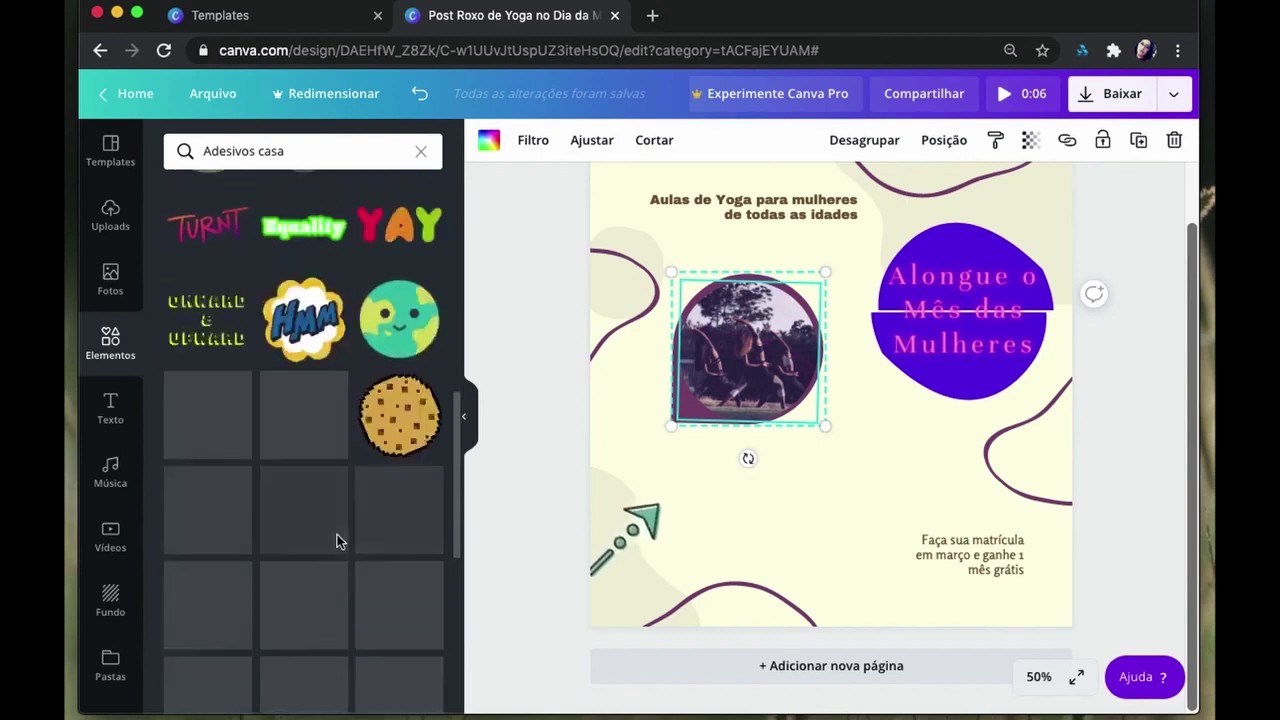
click(393, 333)
drag(1019, 197, 789, 513)
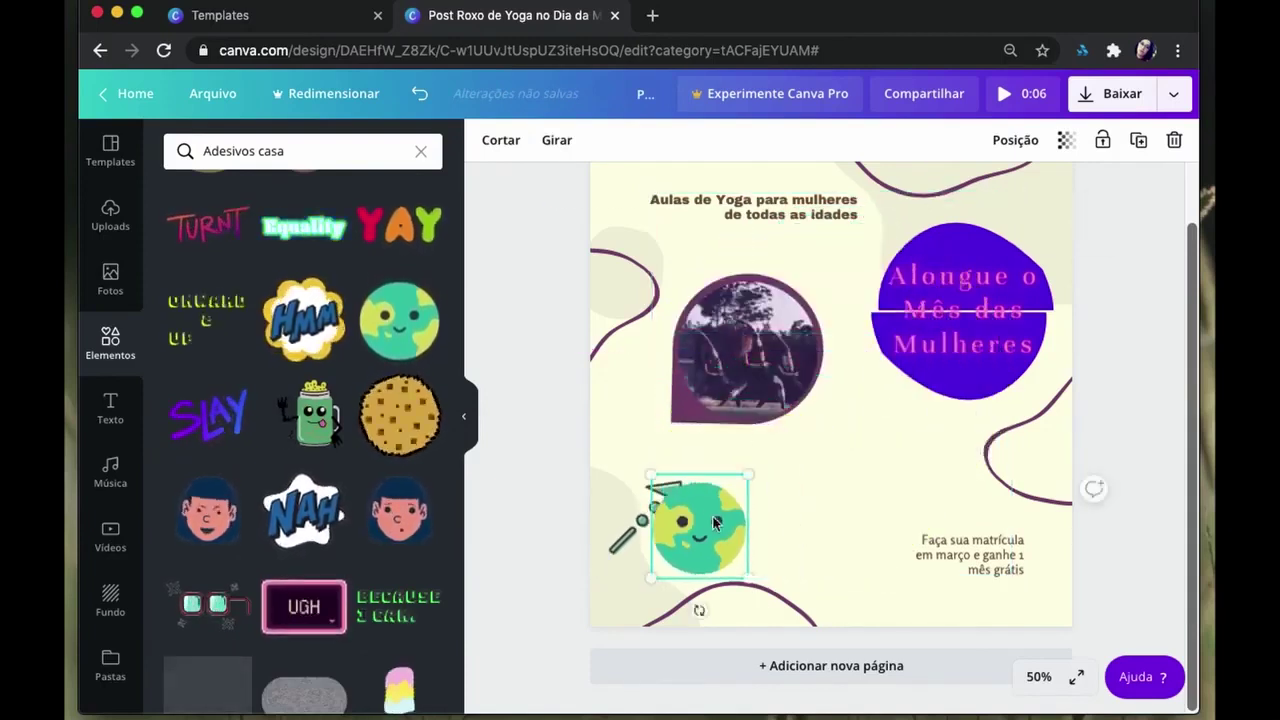
drag(700, 525, 815, 516)
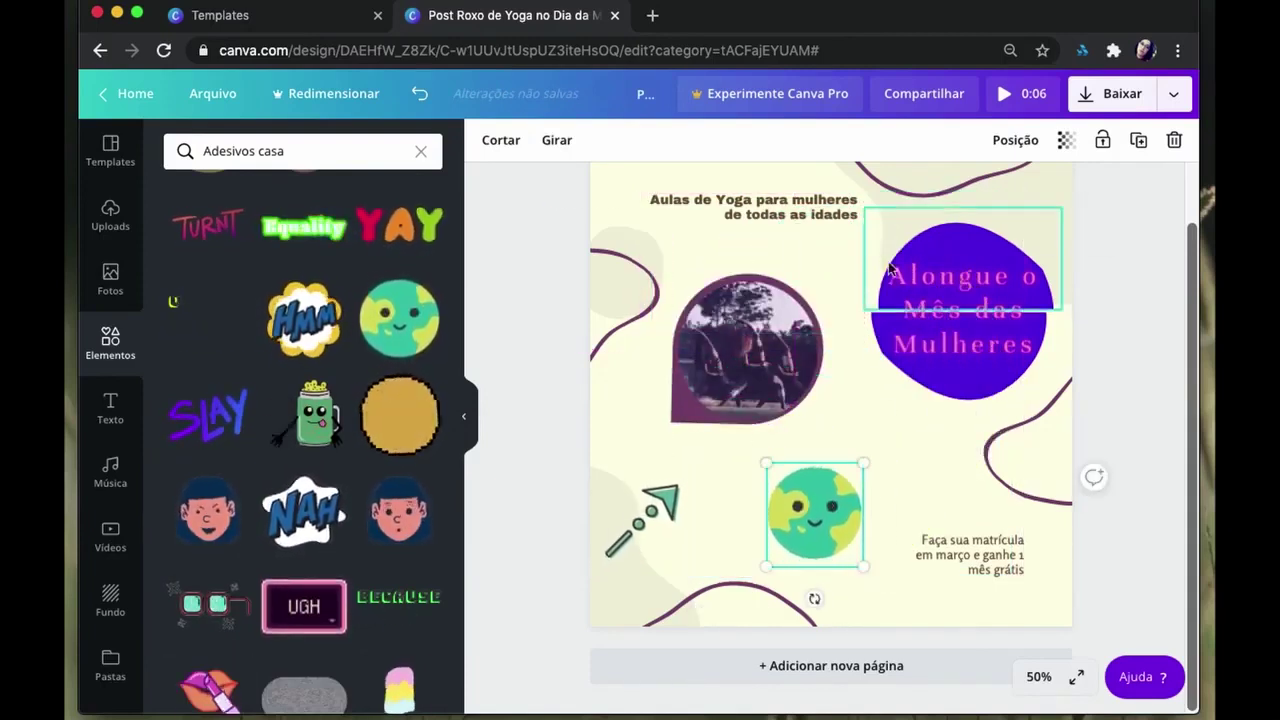
Step: Delete the purple circle holding the title
click(940, 285)
key(Delete)
click(943, 357)
key(Delete)
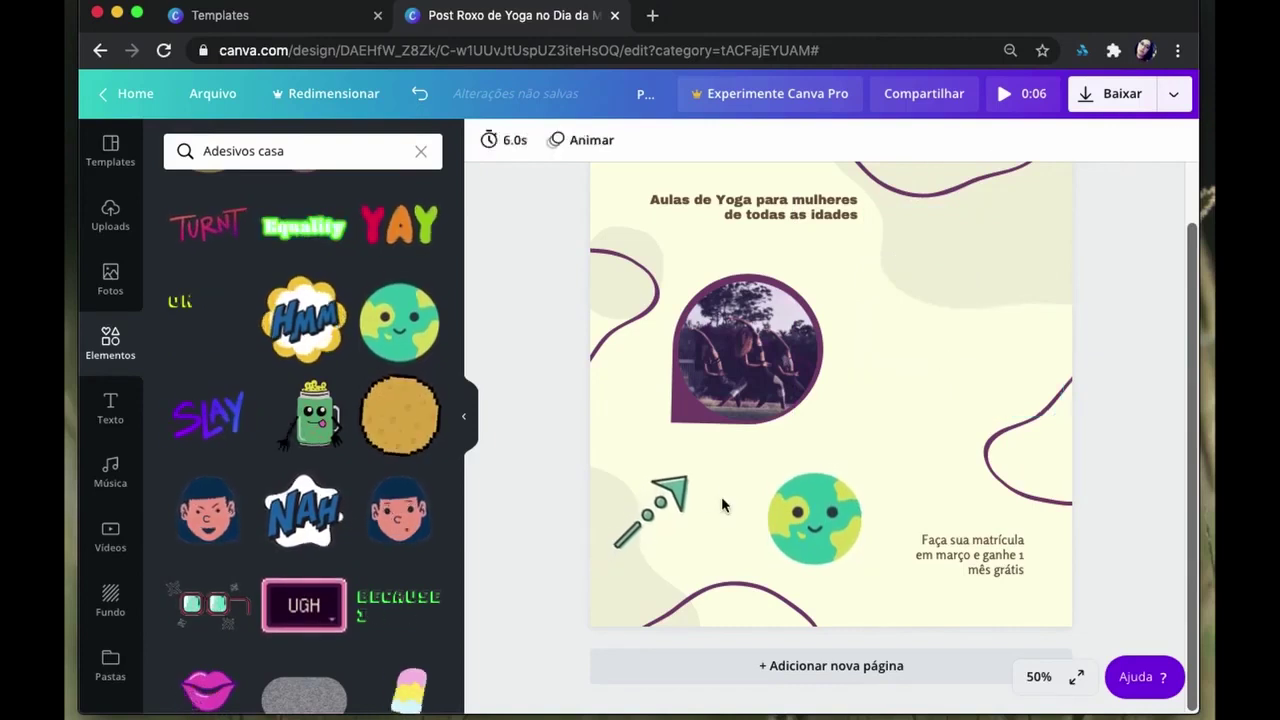
Step: Level the arrow sticker and place it beside the earth, pointing at it
click(630, 535)
mouse_move(686, 573)
mouse_down()
mouse_move(638, 580)
mouse_move(535, 680)
mouse_move(632, 686)
mouse_up()
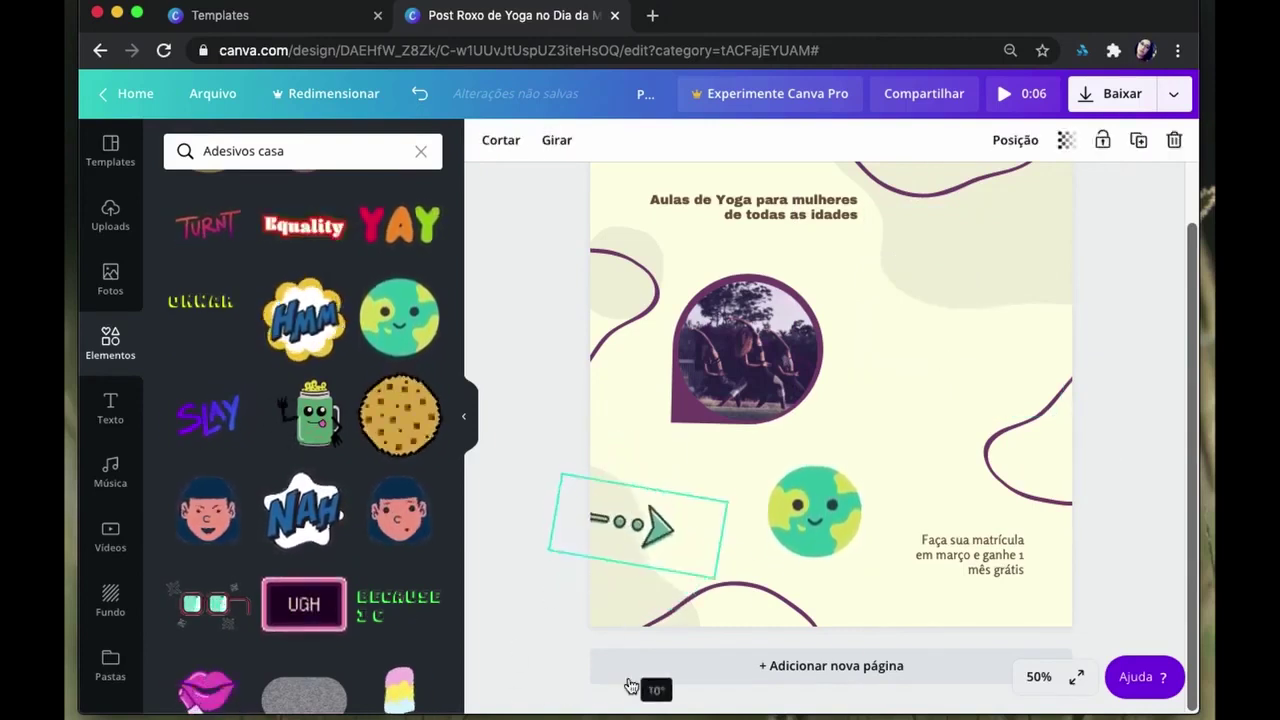
mouse_move(700, 520)
mouse_down()
mouse_move(723, 507)
mouse_move(613, 516)
mouse_up()
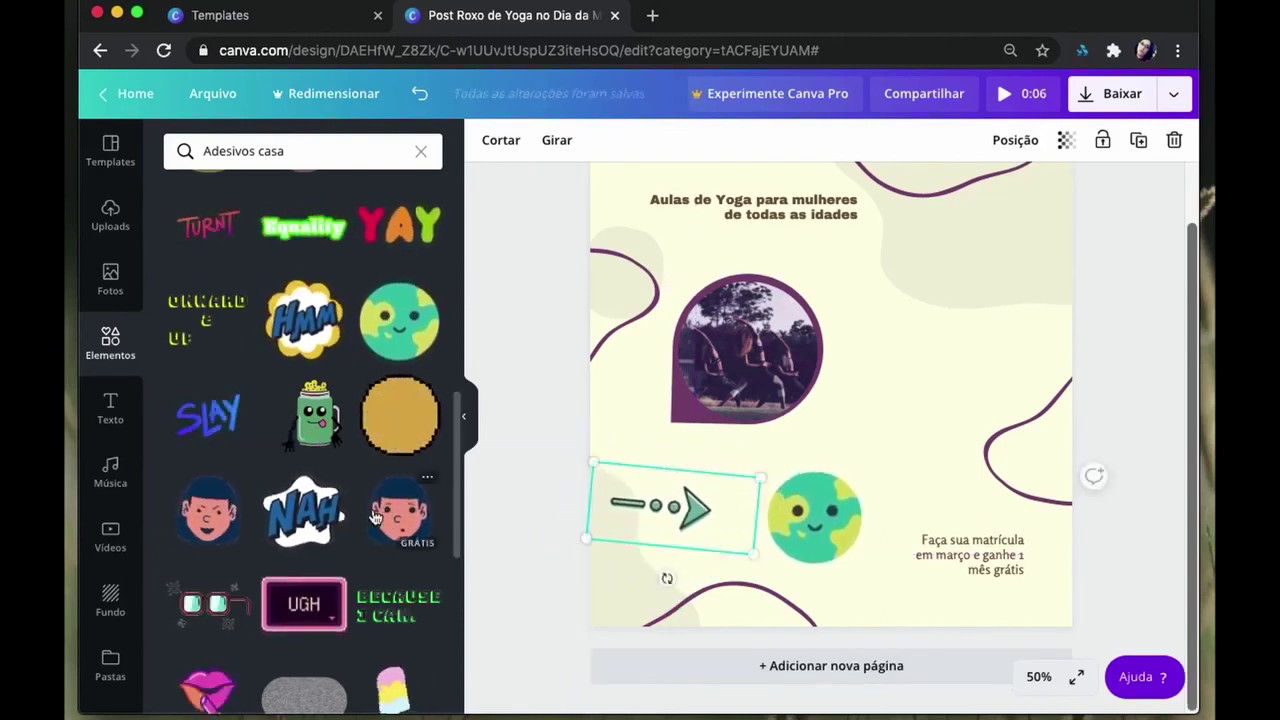
scroll(372, 516, down, 10)
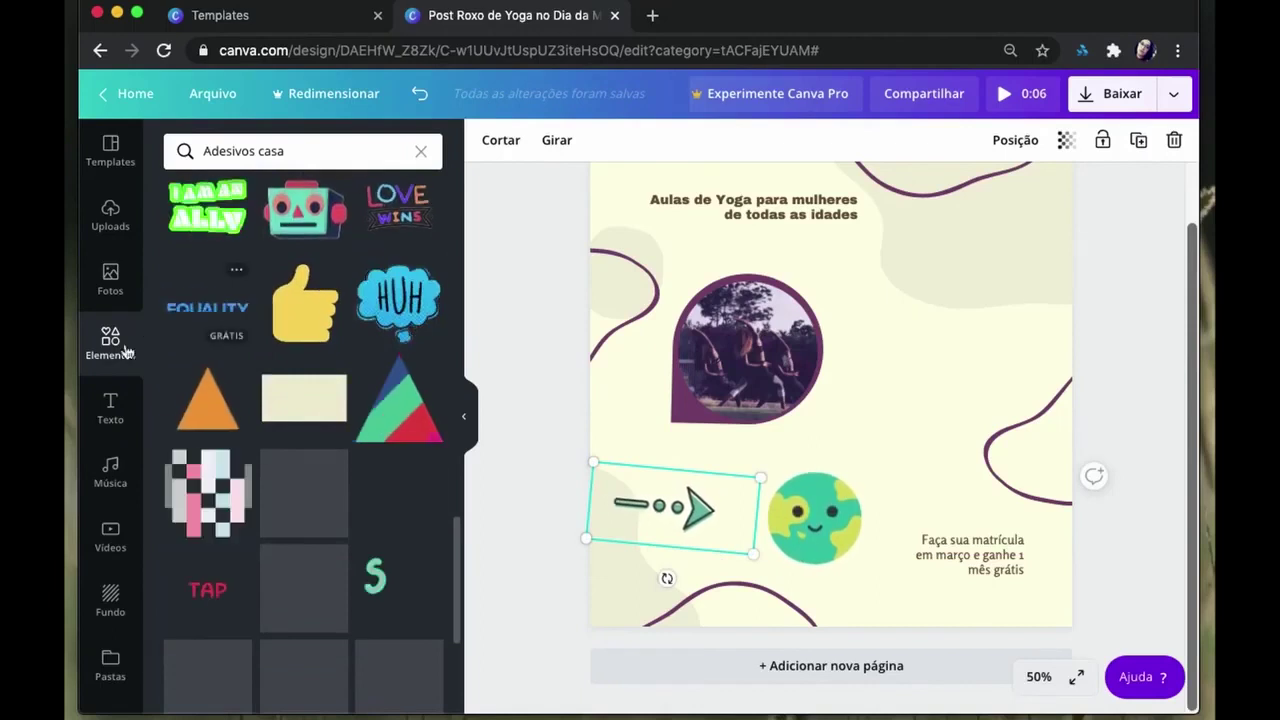
Step: Clear the sticker search and browse the Gráficos elements carousel
click(115, 344)
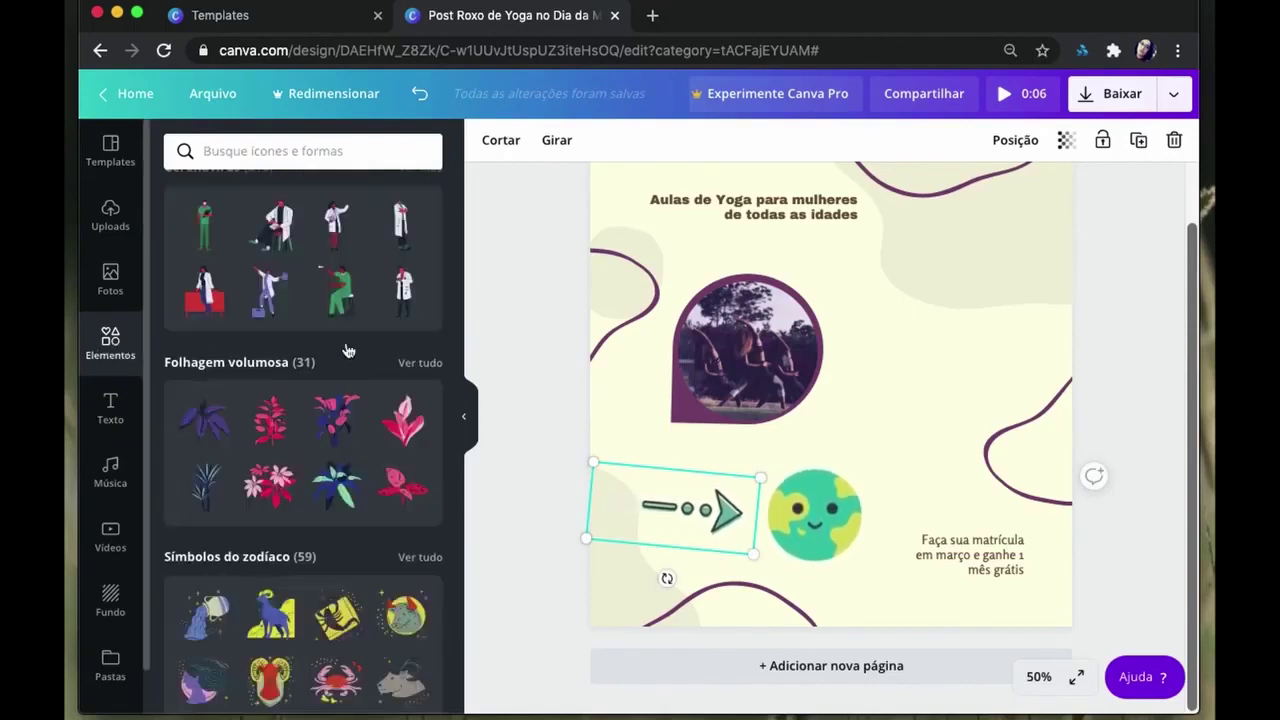
scroll(358, 353, up, 5)
scroll(358, 355, up, 5)
scroll(358, 355, up, 5)
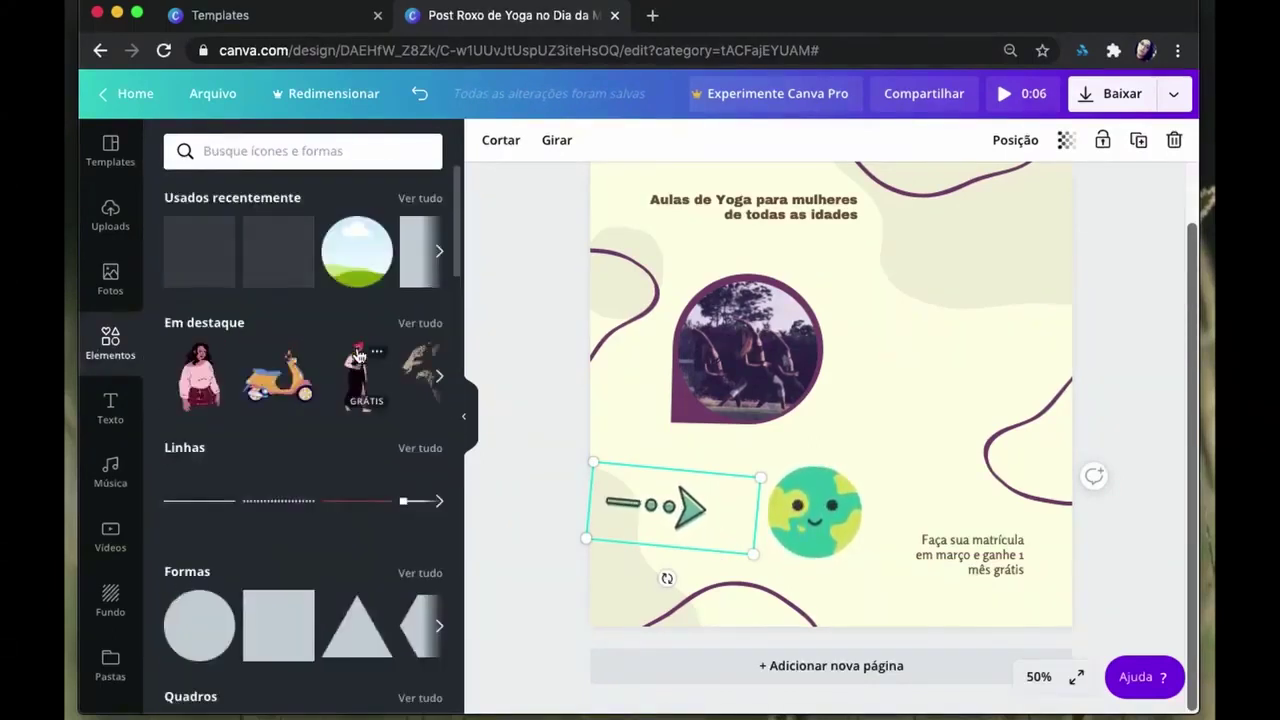
scroll(358, 355, down, 3)
scroll(357, 358, down, 2)
scroll(355, 366, down, 2)
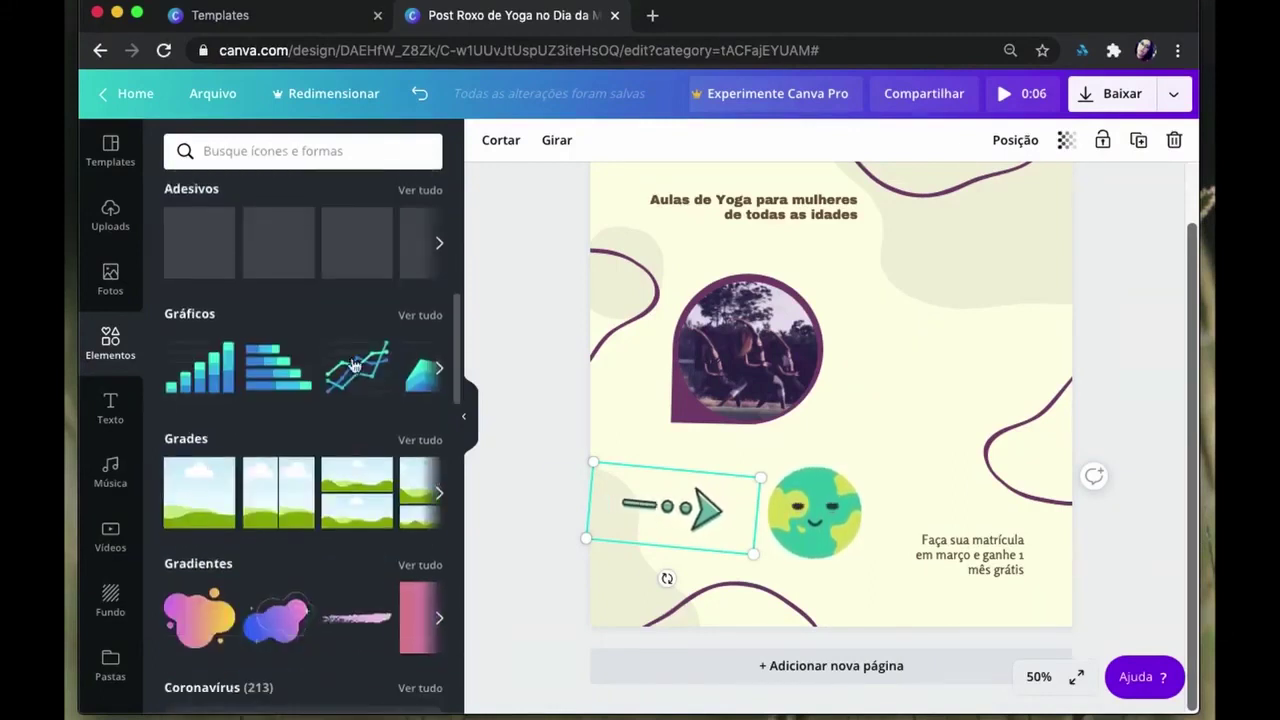
click(440, 370)
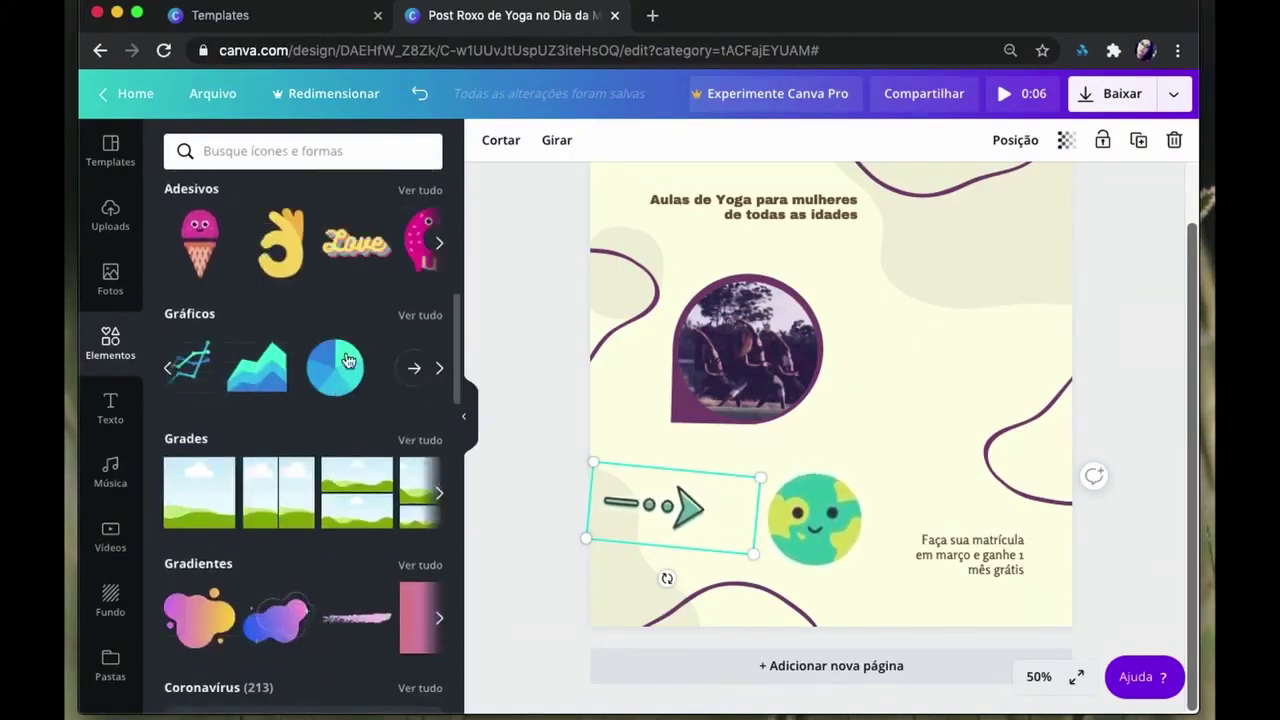
click(167, 370)
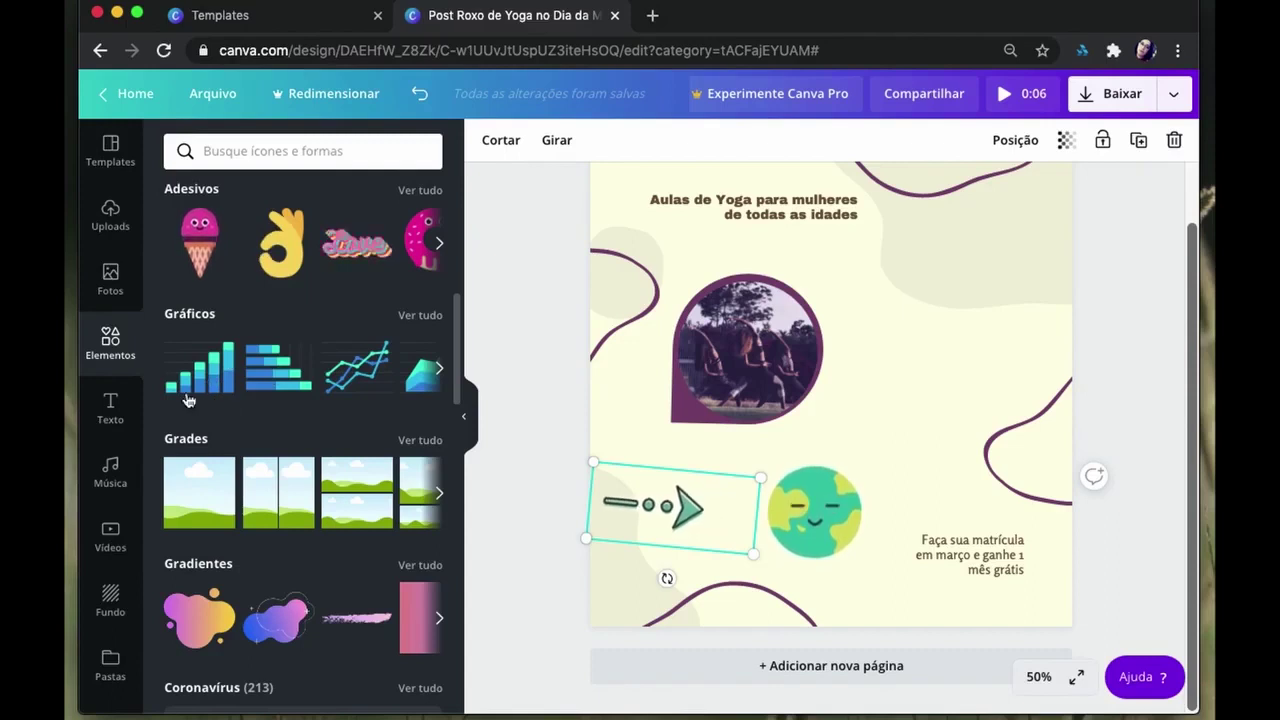
Step: Browse through further layouts in the Grades carousel
scroll(303, 455, down, 3)
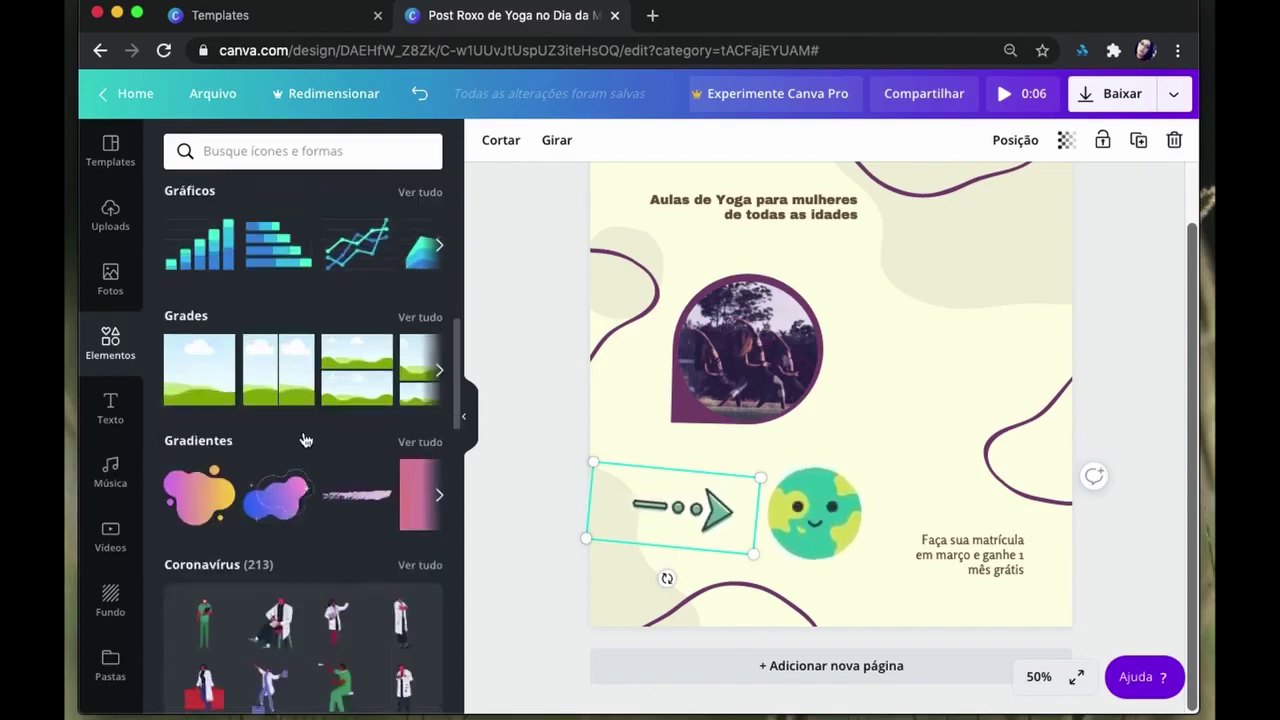
click(437, 373)
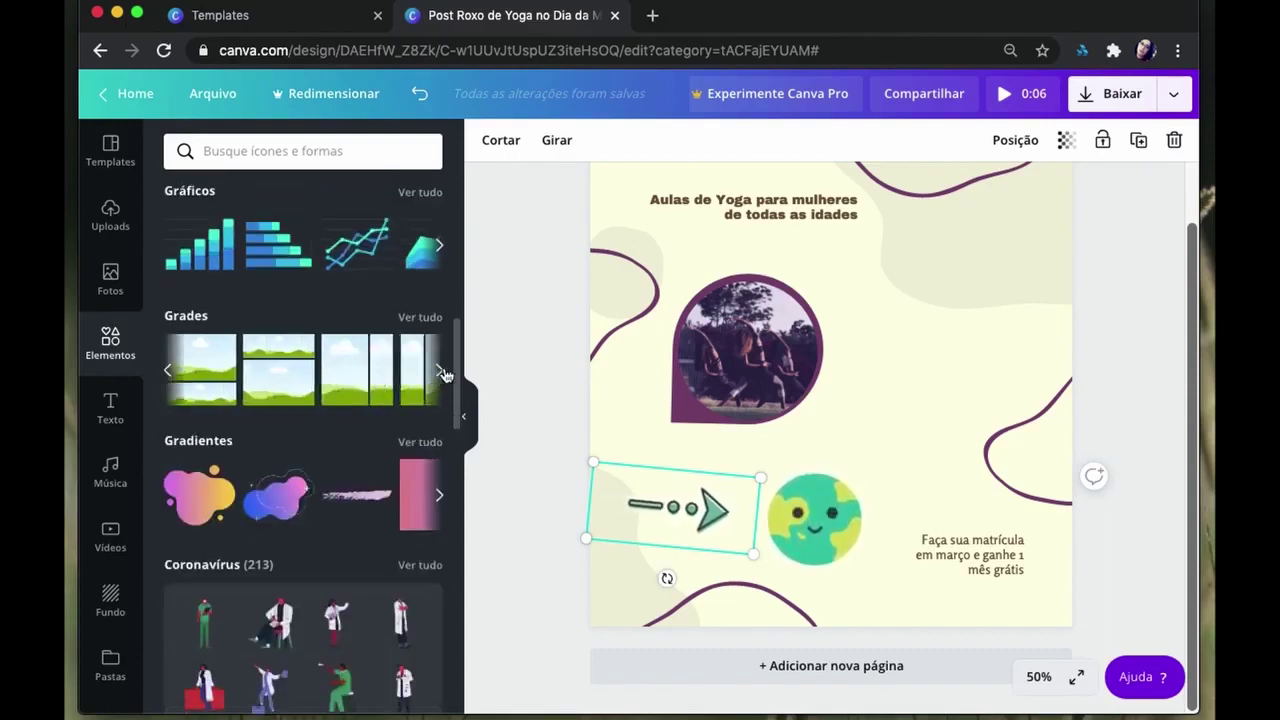
click(440, 372)
scroll(300, 300, up, 5)
scroll(240, 345, up, 2)
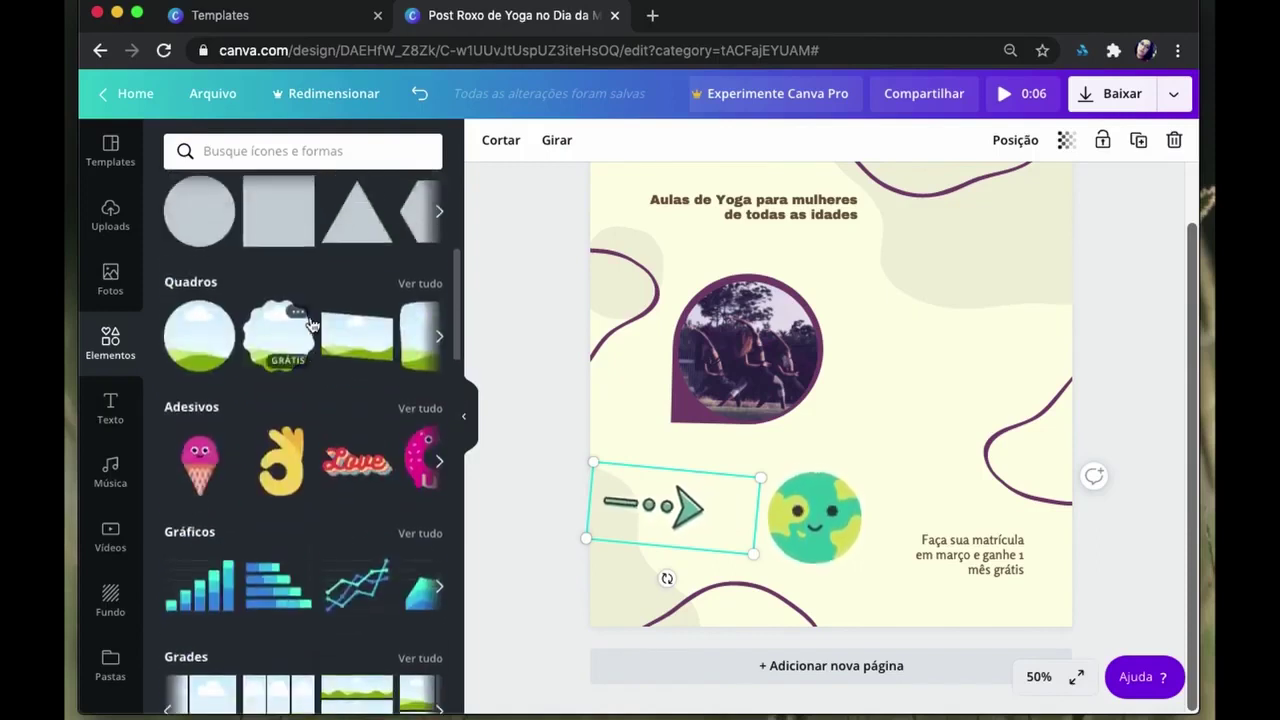
scroll(263, 402, down, 2)
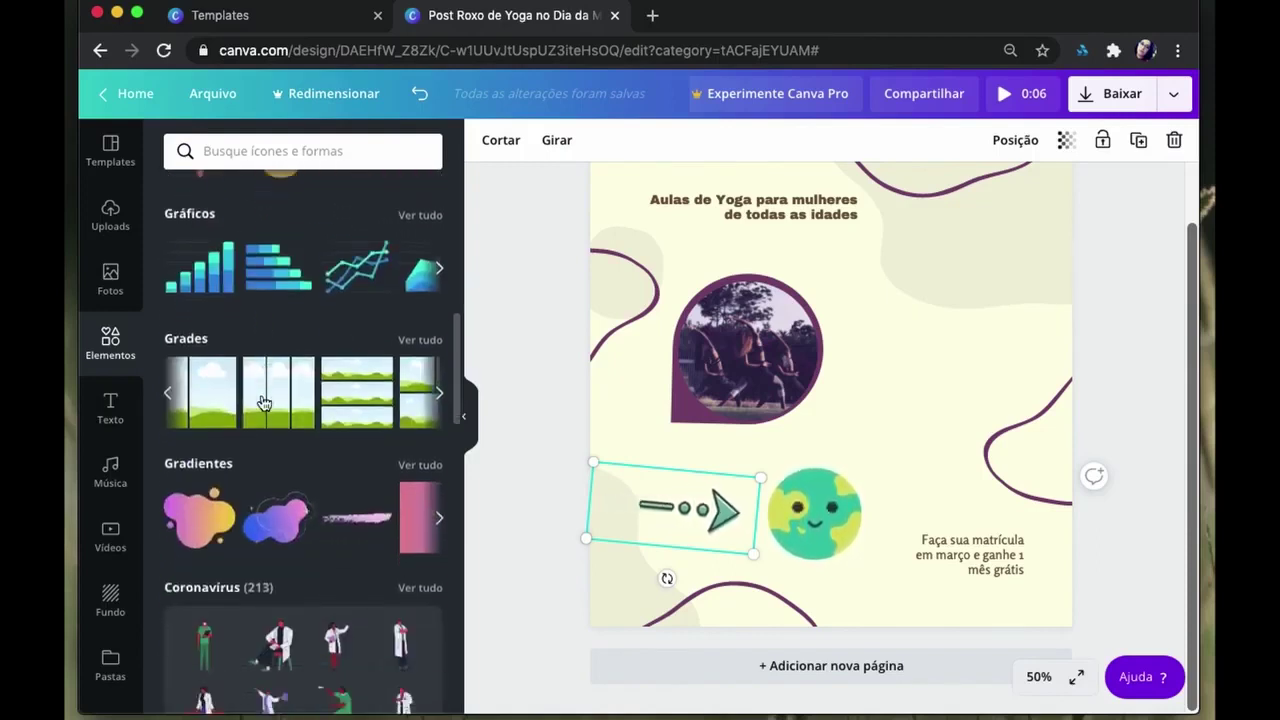
scroll(380, 405, right, 2)
scroll(340, 400, right, 2)
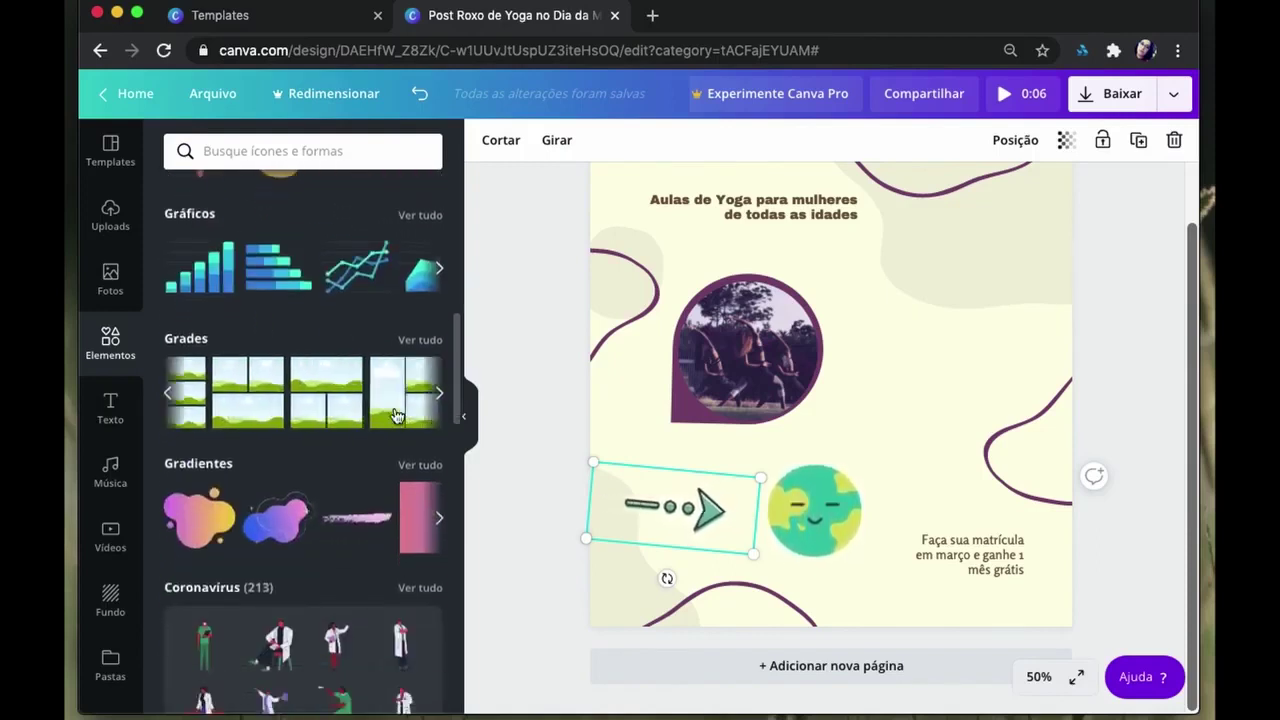
scroll(310, 395, right, 2)
Step: Add the one-wide-over-two Grades layout and shrink it from full-page size
click(298, 392)
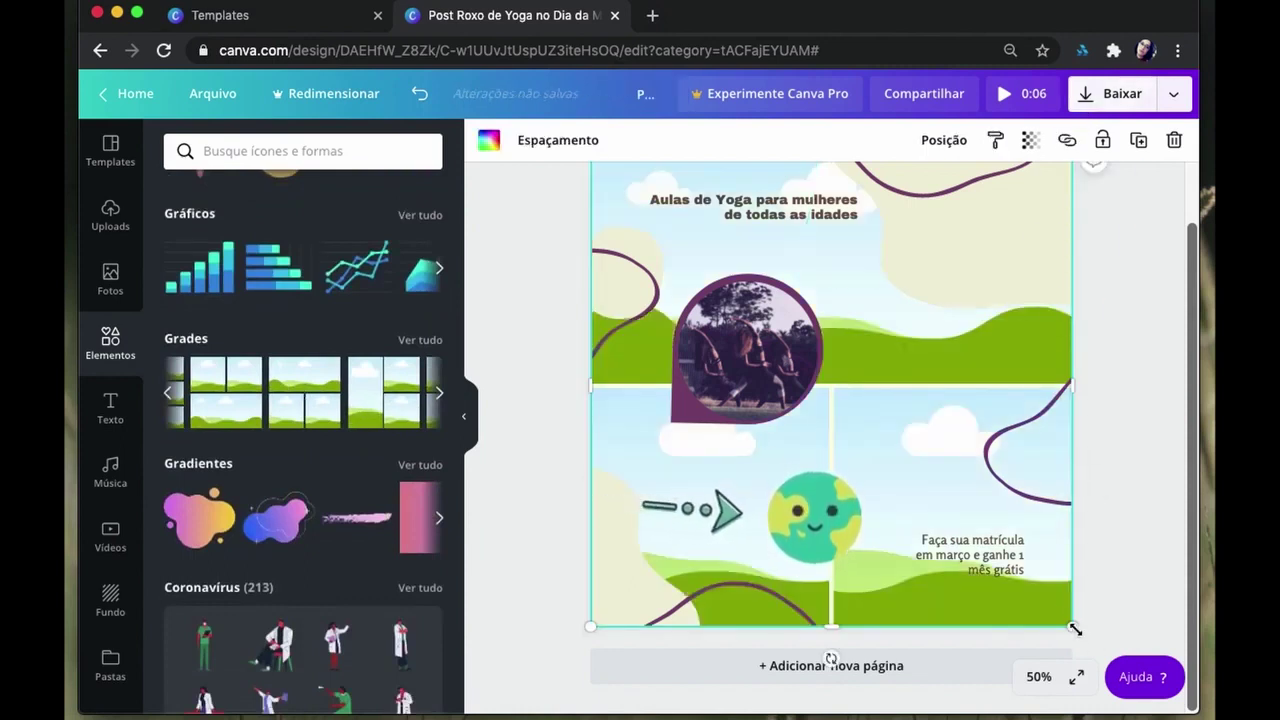
drag(1074, 628, 880, 415)
mouse_move(805, 227)
mouse_down()
mouse_move(816, 231)
mouse_move(630, 178)
mouse_move(791, 252)
mouse_up()
Step: Delete the circle photo and move the grid up and left
click(727, 373)
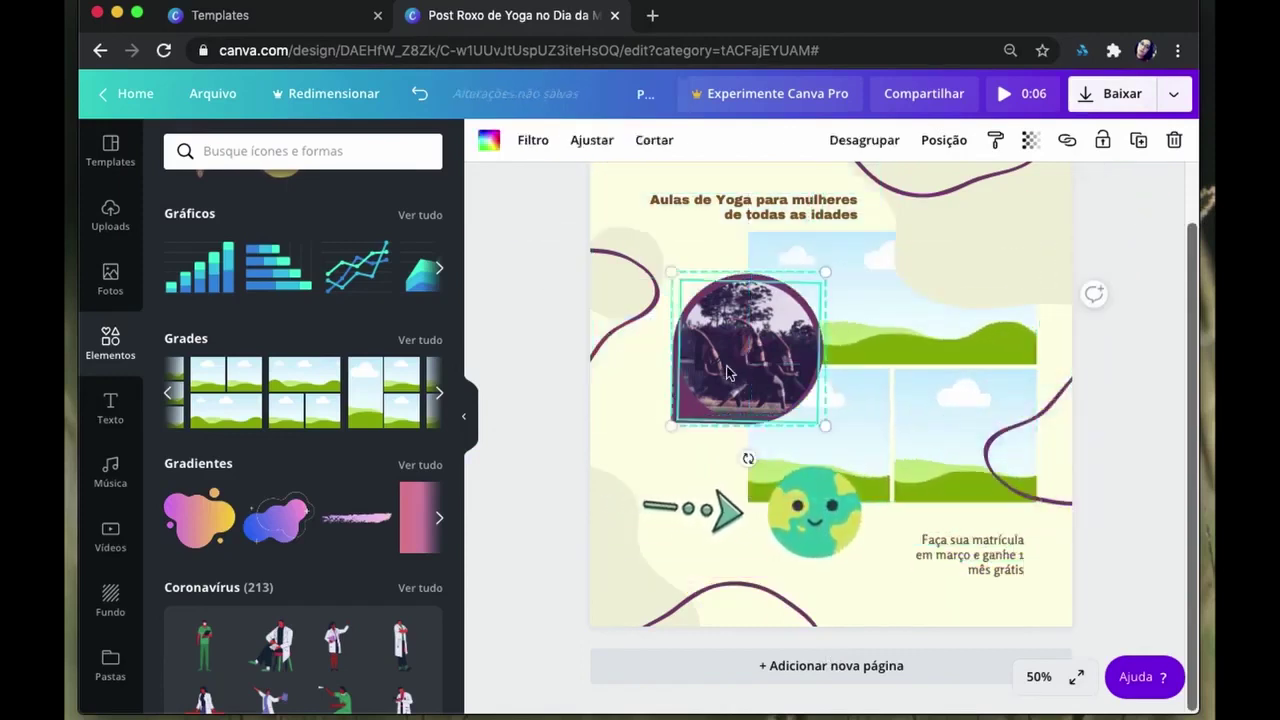
key(Delete)
key(Delete)
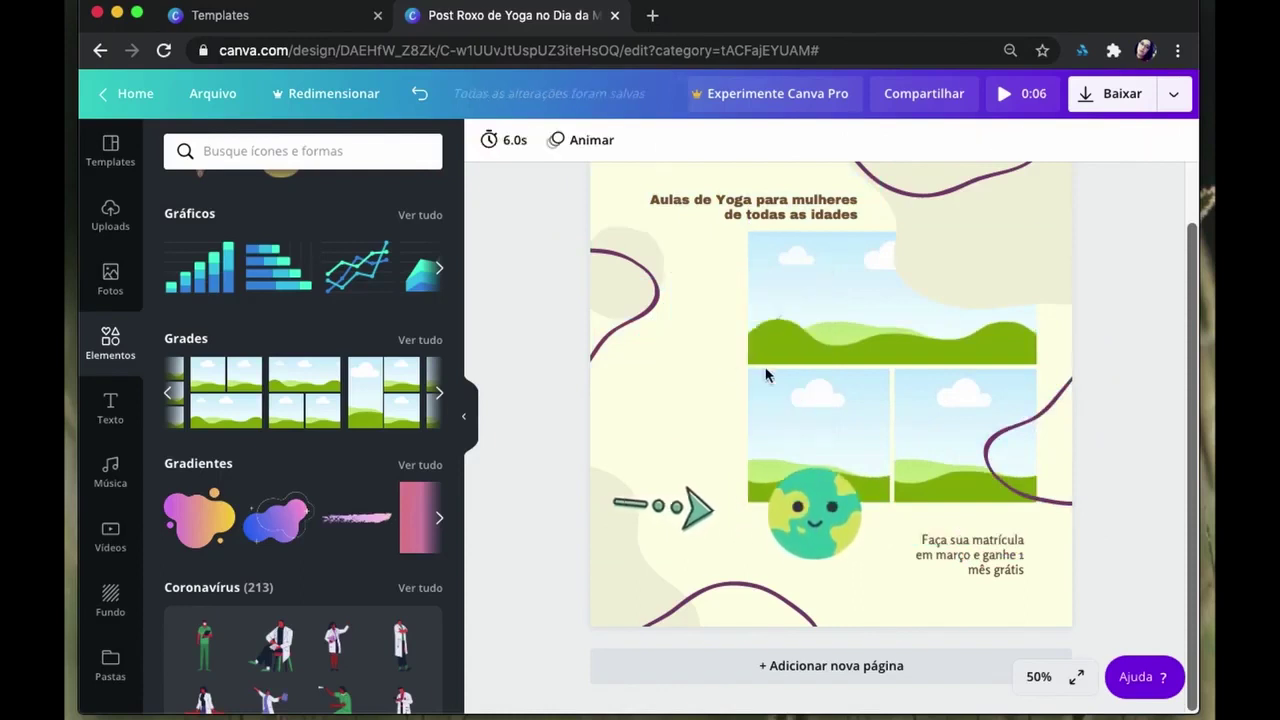
click(803, 360)
drag(803, 360, 707, 335)
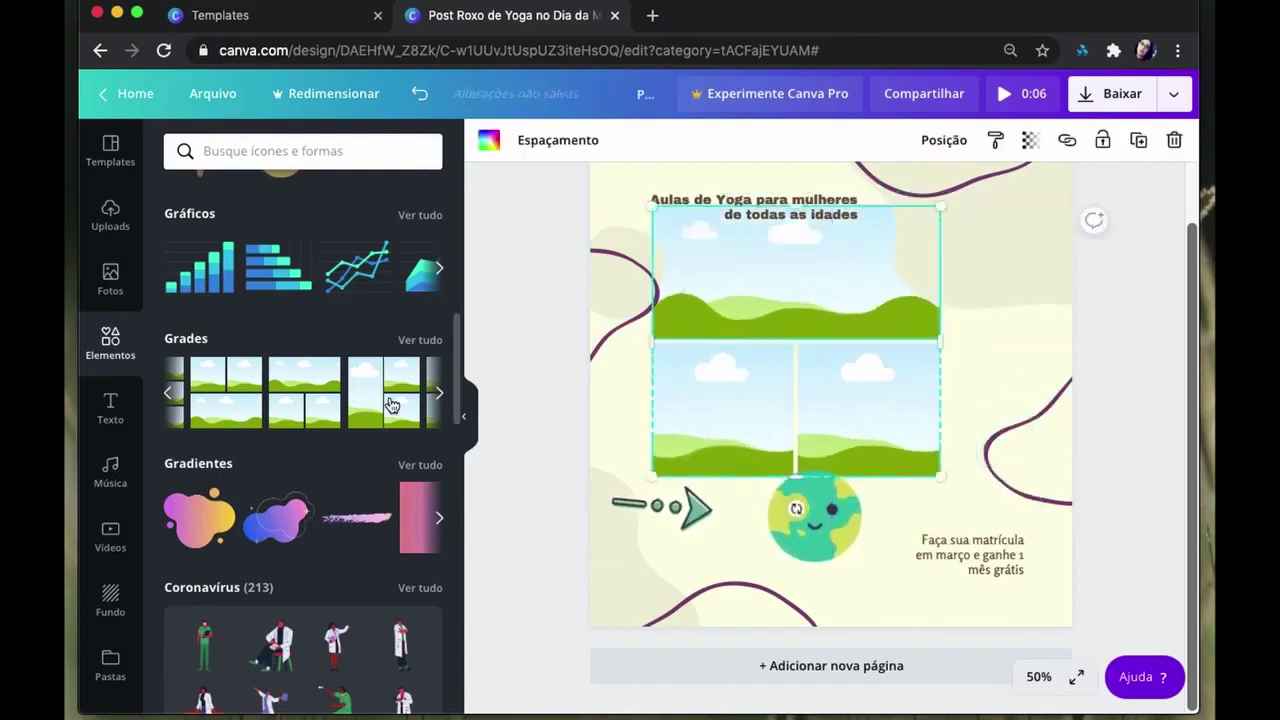
scroll(385, 400, up, 3)
Step: Fill the grid with branch, pink petals and masked-man photos, then shrink and reposition it
click(110, 280)
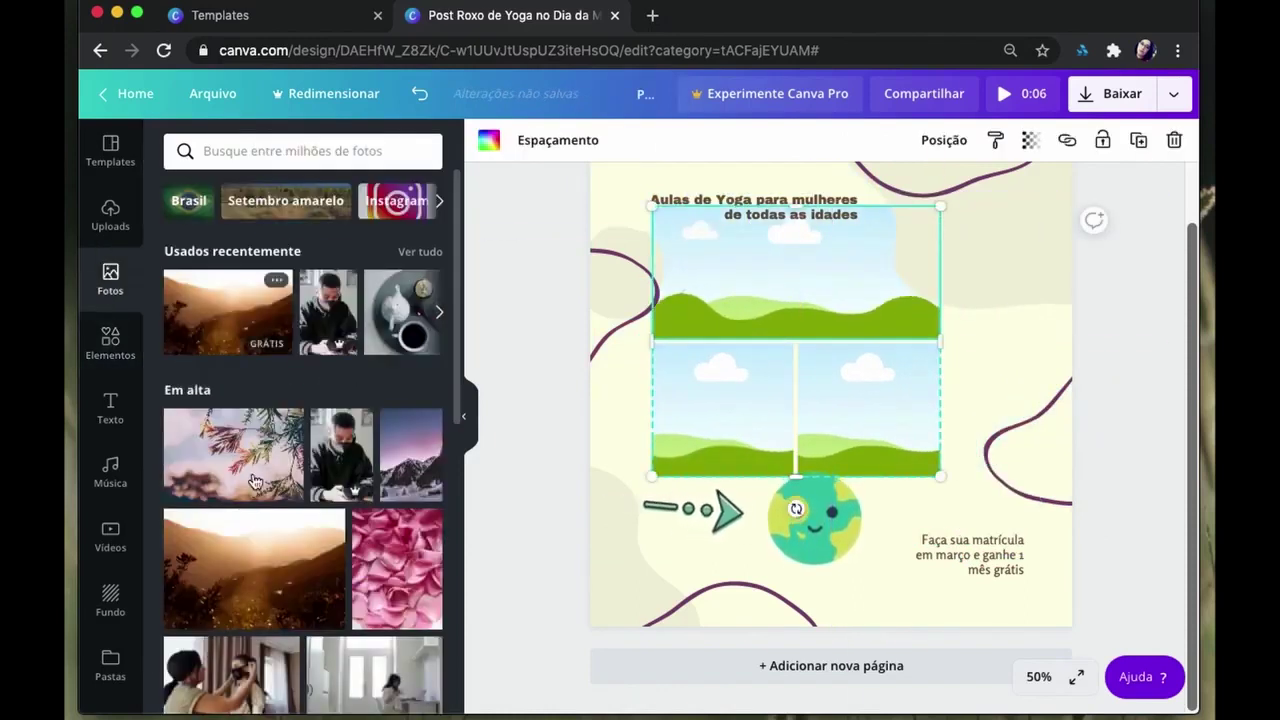
drag(226, 463, 709, 280)
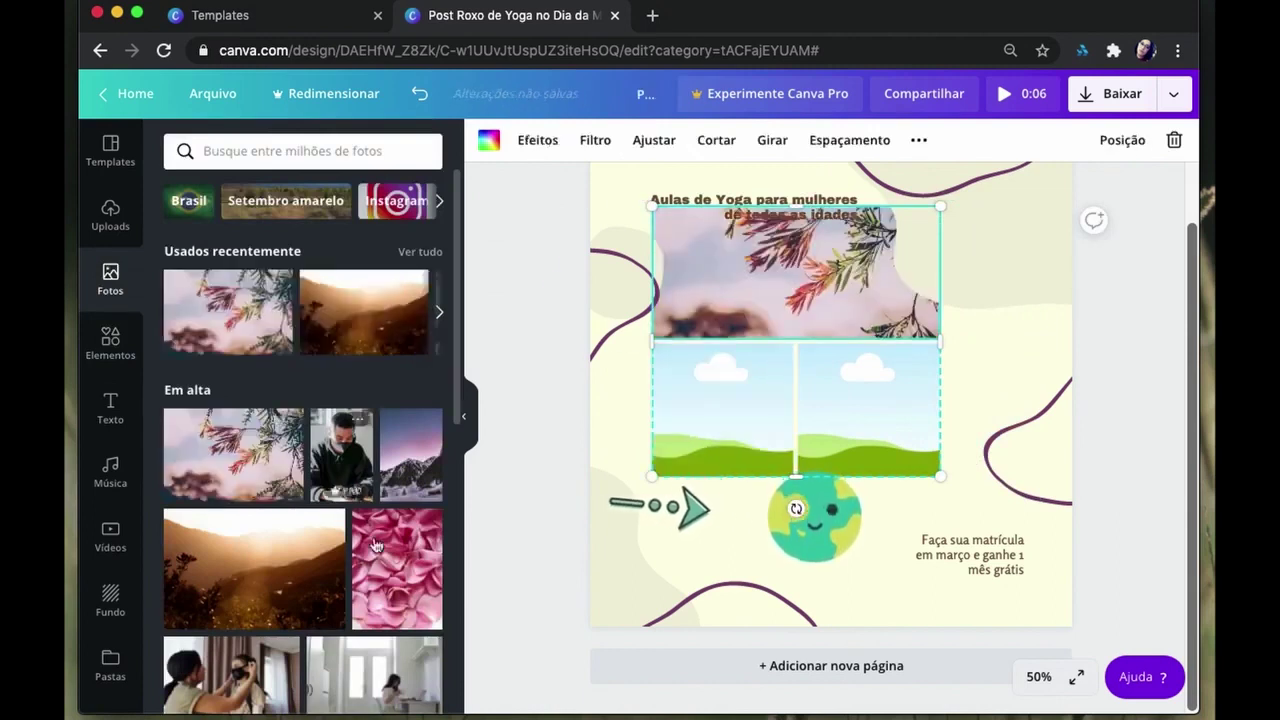
drag(643, 398, 686, 371)
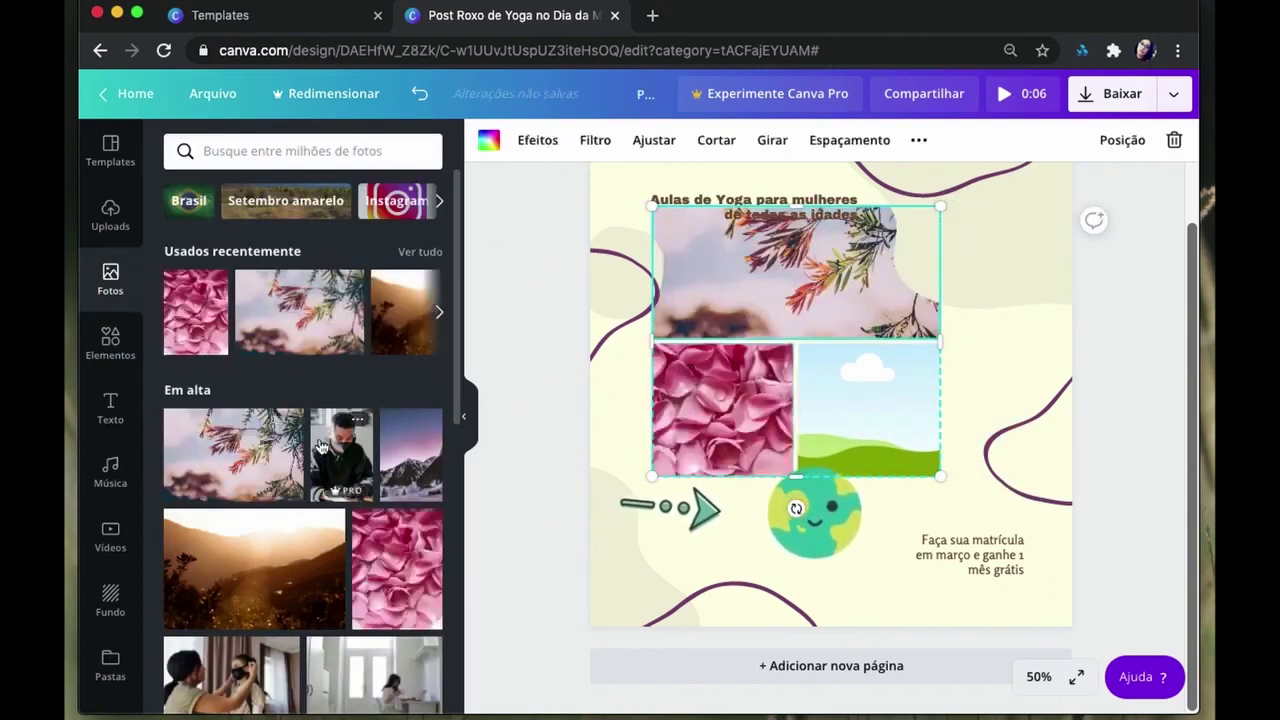
drag(322, 447, 882, 400)
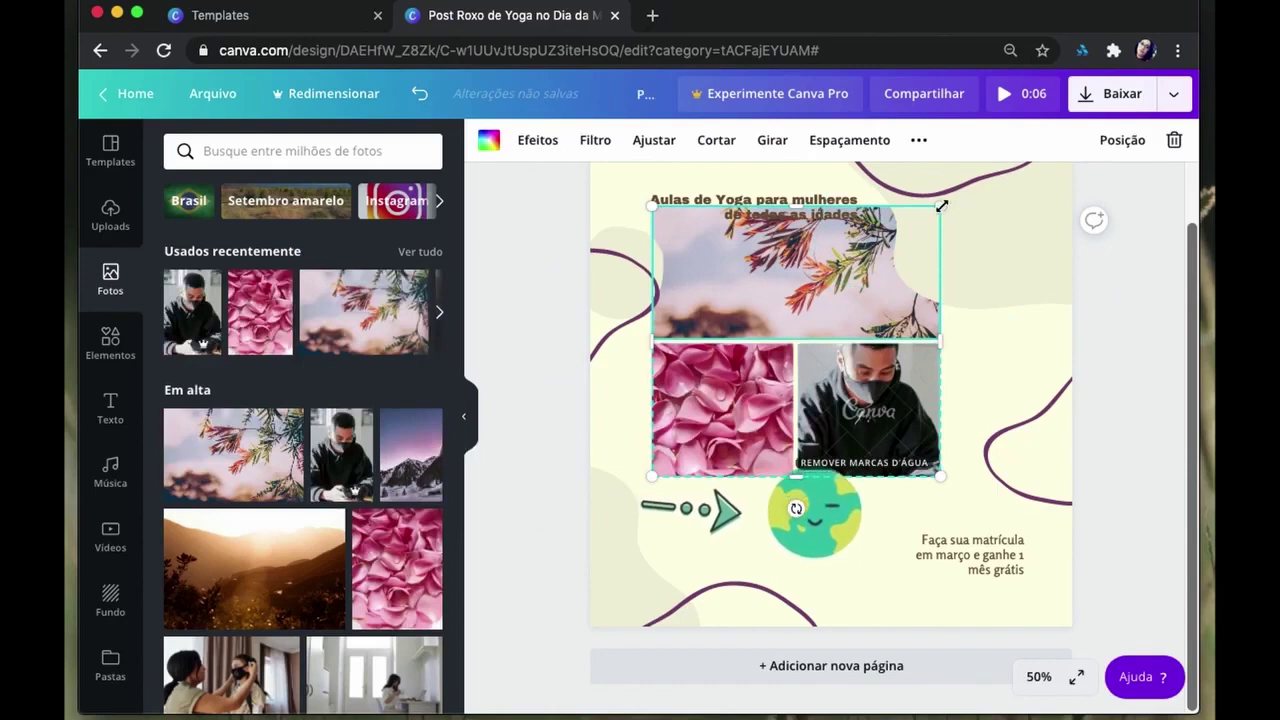
drag(940, 206, 865, 274)
drag(787, 327, 815, 300)
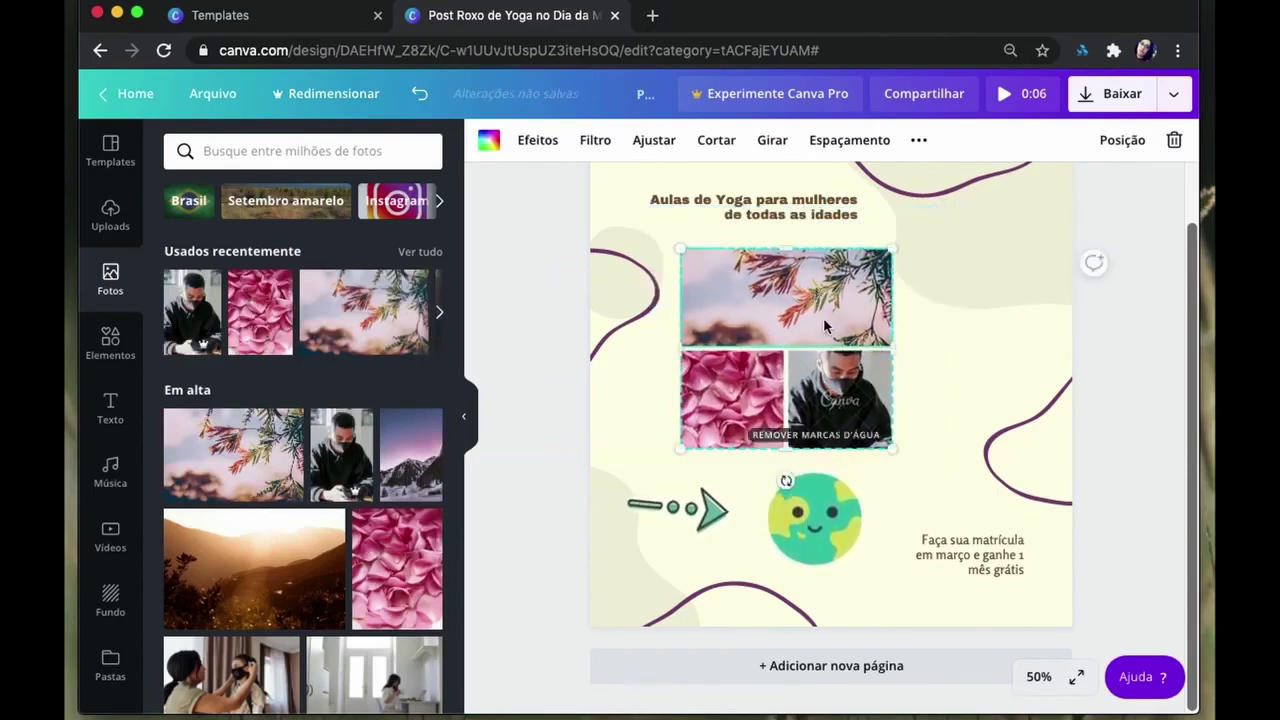
mouse_move(823, 317)
mouse_down()
mouse_move(808, 328)
mouse_move(821, 322)
mouse_up()
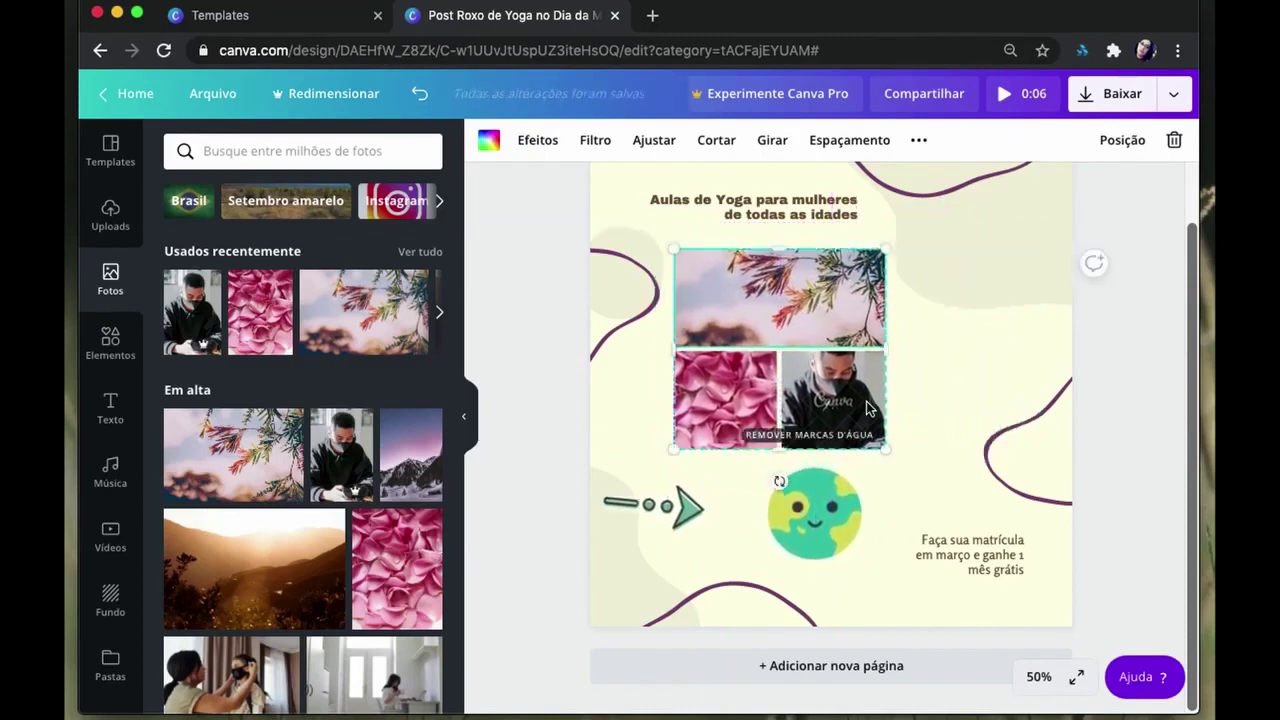
Step: Return to Elements, browse more Grades layouts, then show all Gradientes elements
click(111, 343)
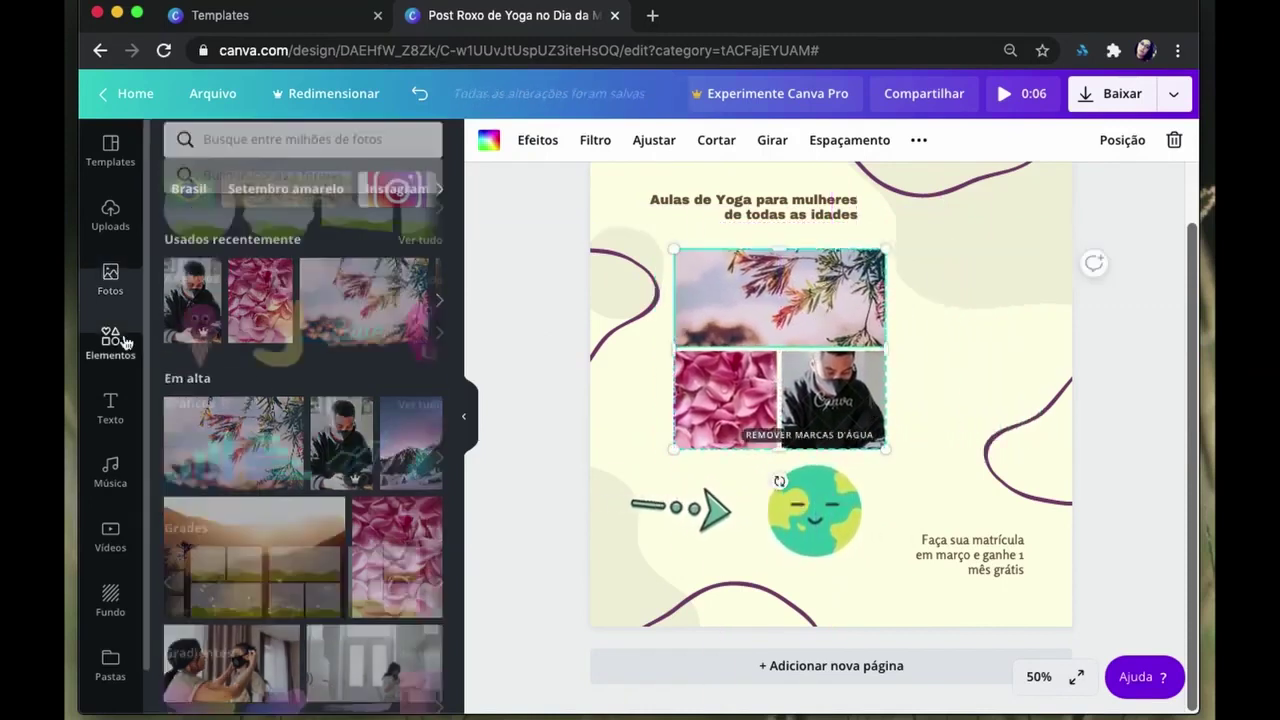
scroll(309, 534, down, 1)
scroll(307, 534, down, 3)
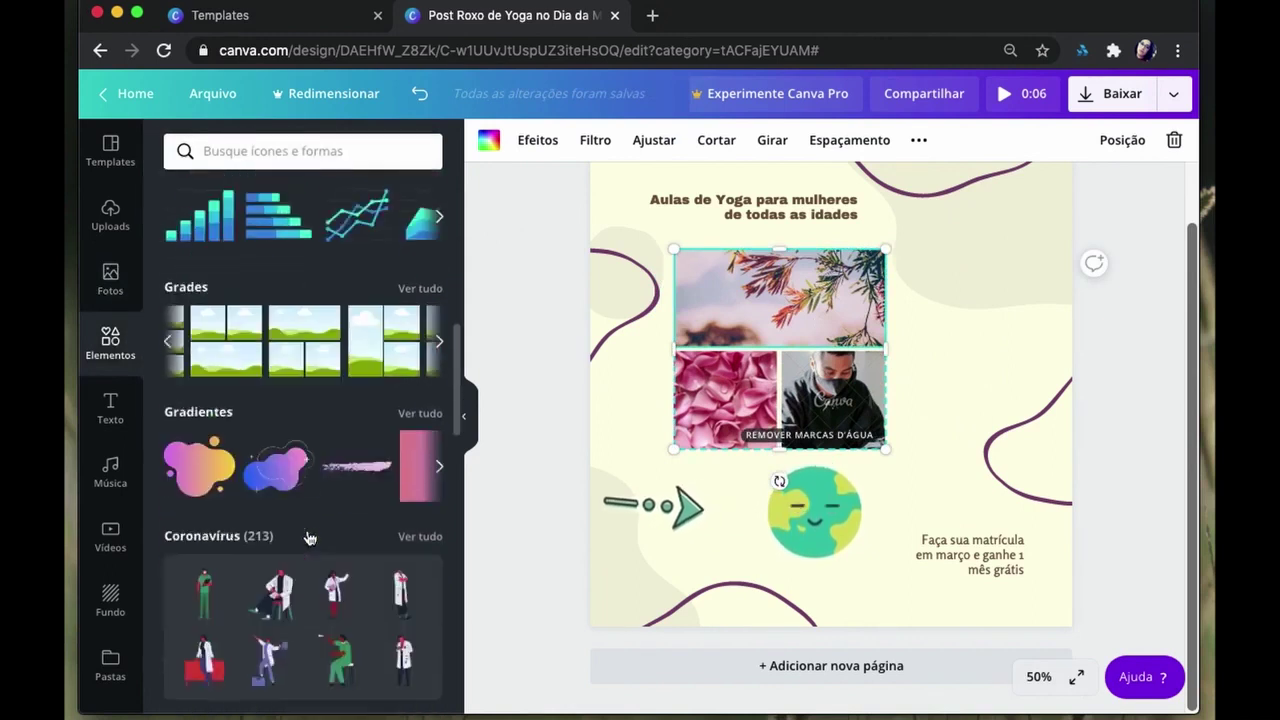
click(437, 341)
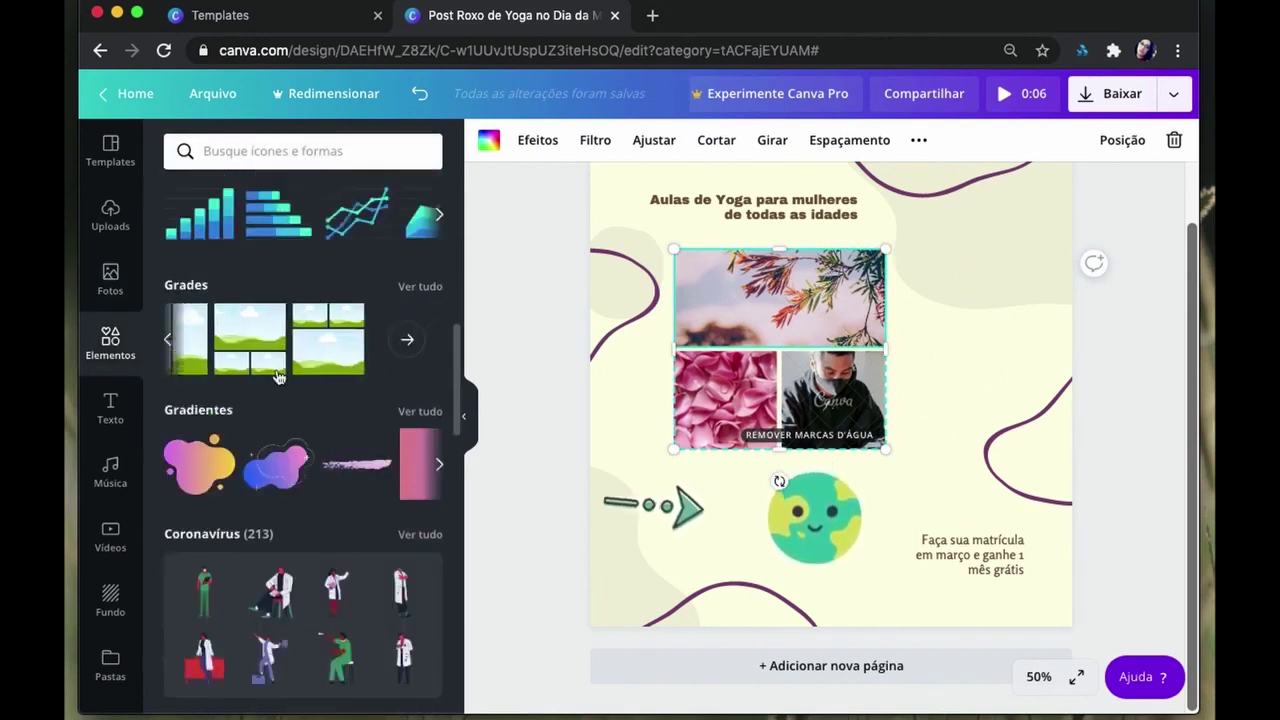
scroll(279, 376, down, 3)
scroll(247, 316, up, 1)
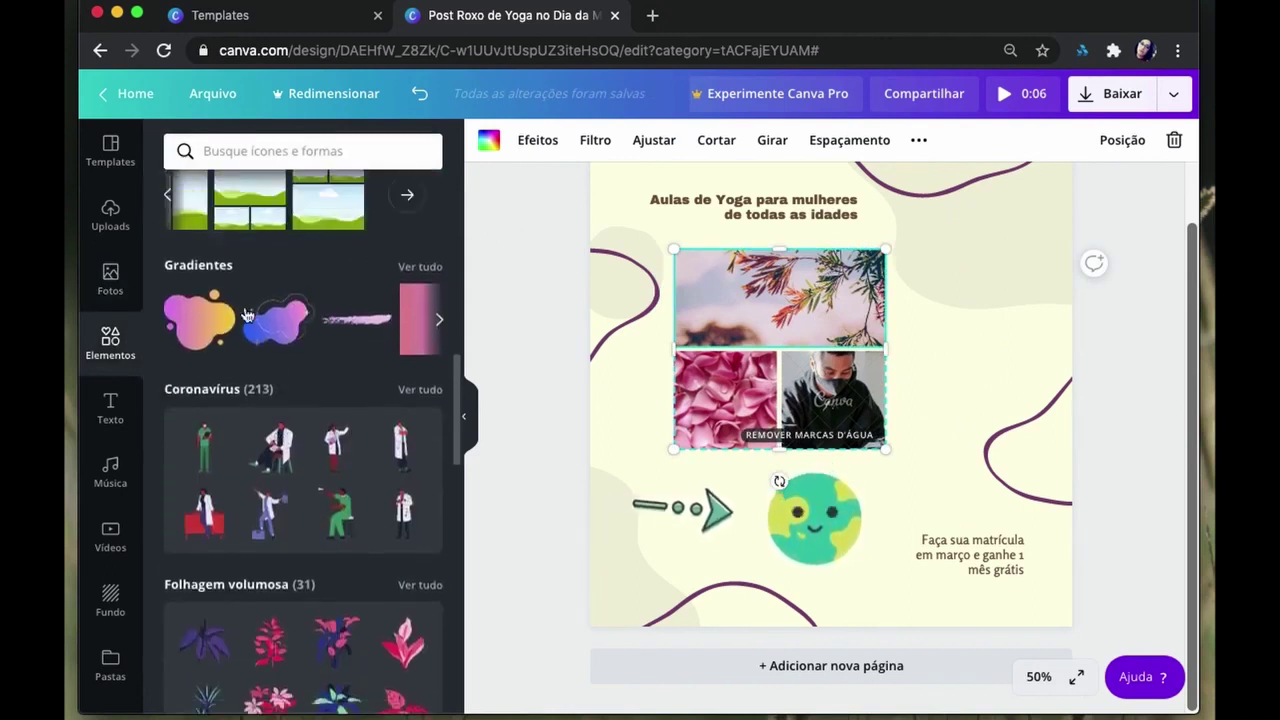
click(420, 267)
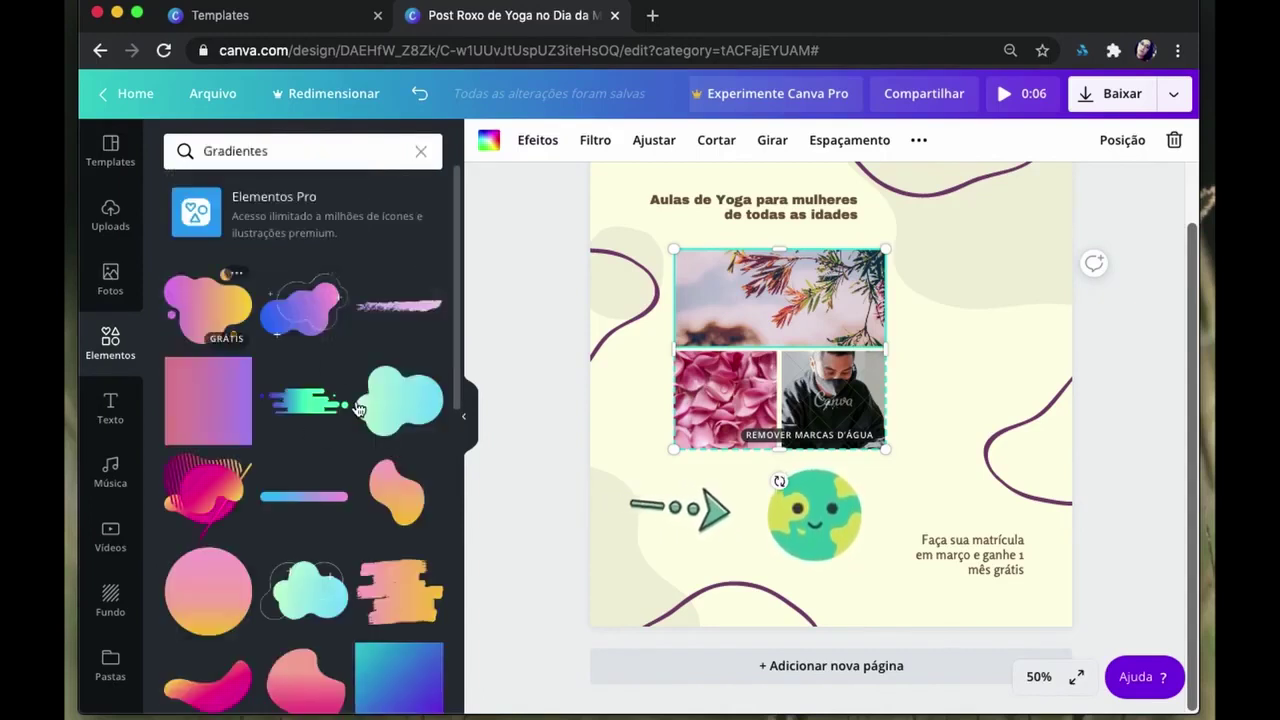
Step: Add the dripping gradient shape over the grid and recolour its orange part brown
scroll(358, 410, down, 1)
scroll(365, 460, down, 2)
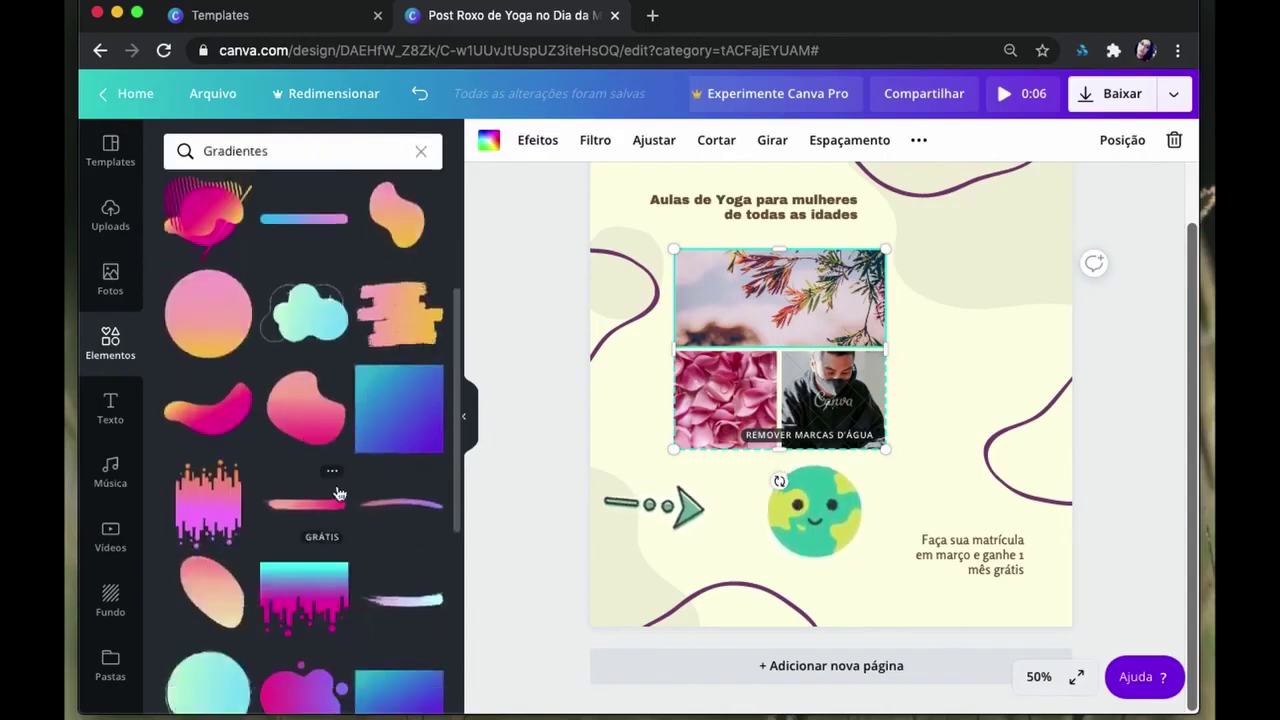
scroll(338, 490, down, 2)
click(211, 315)
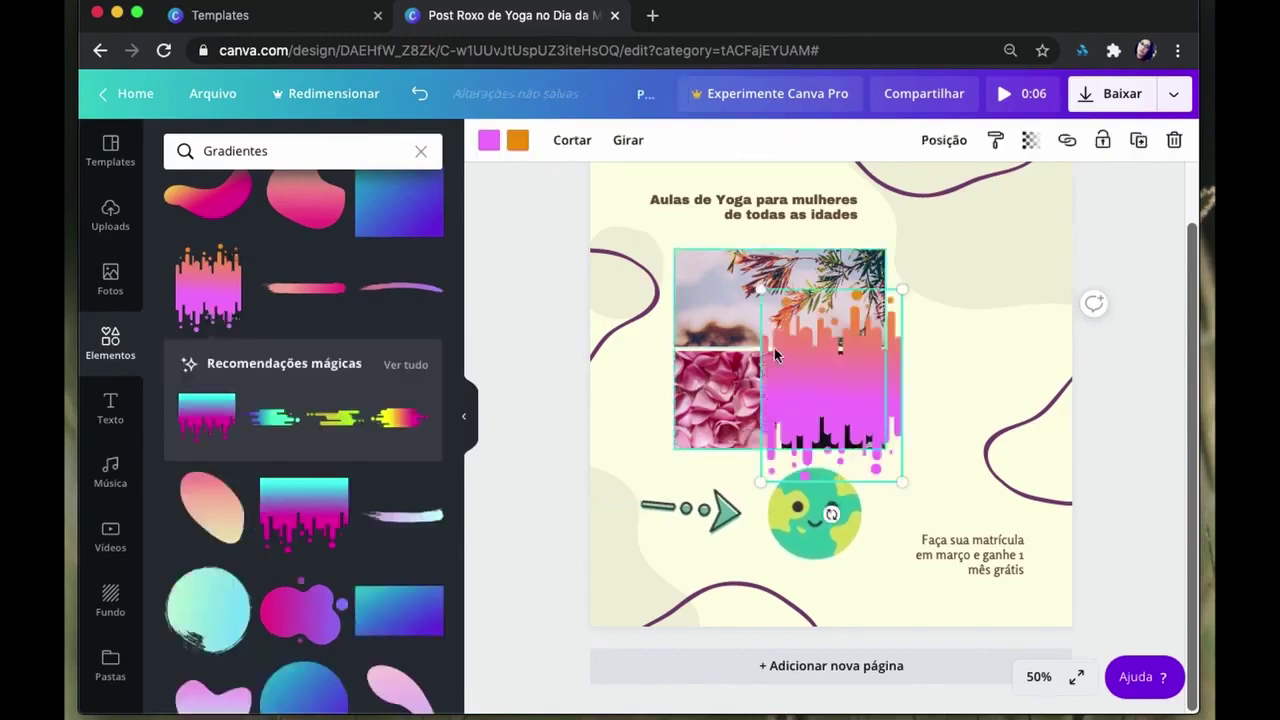
click(518, 141)
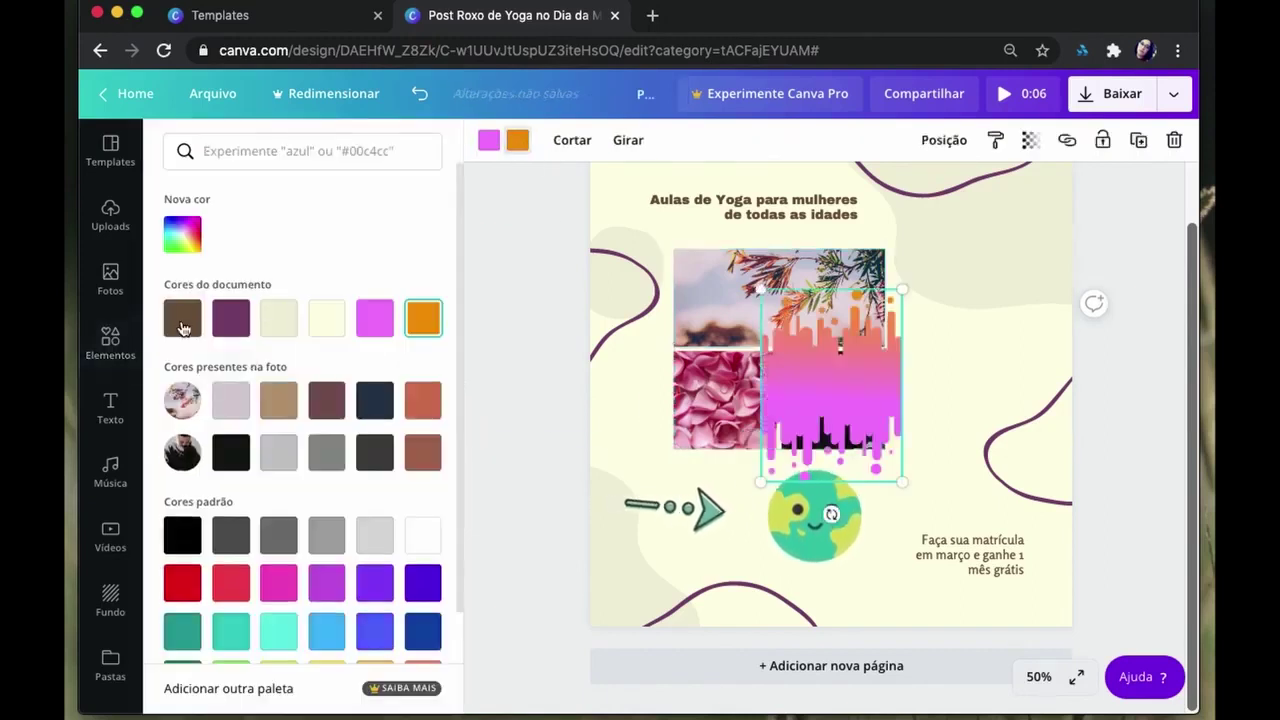
click(183, 329)
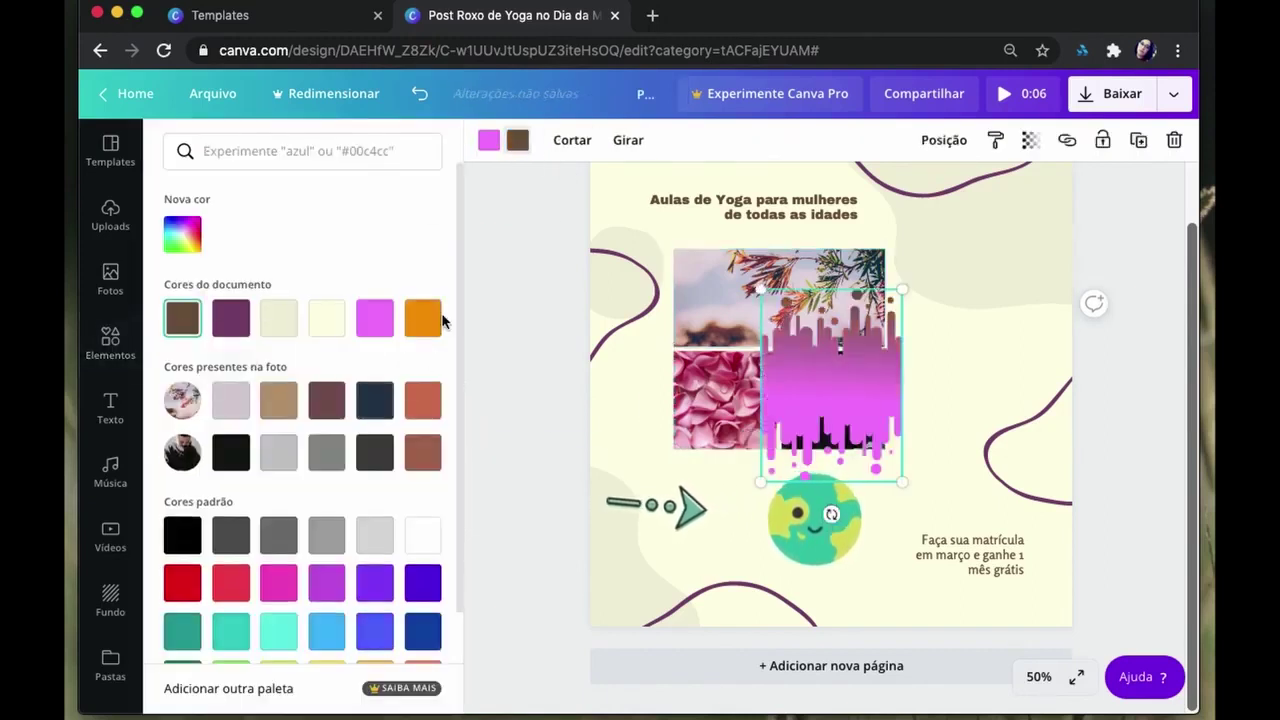
click(487, 141)
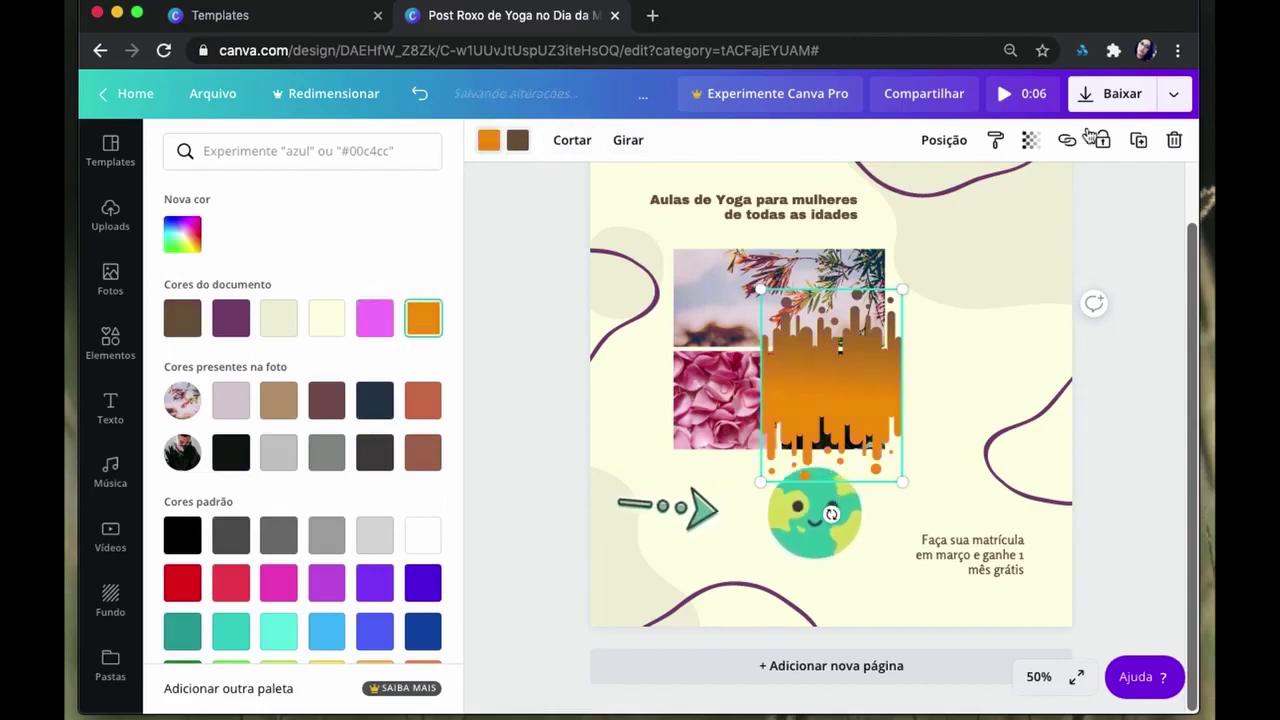
Step: Browse the Elementos library, expanding the Gradientes set to look through its shapes
click(108, 347)
scroll(300, 480, down, 2)
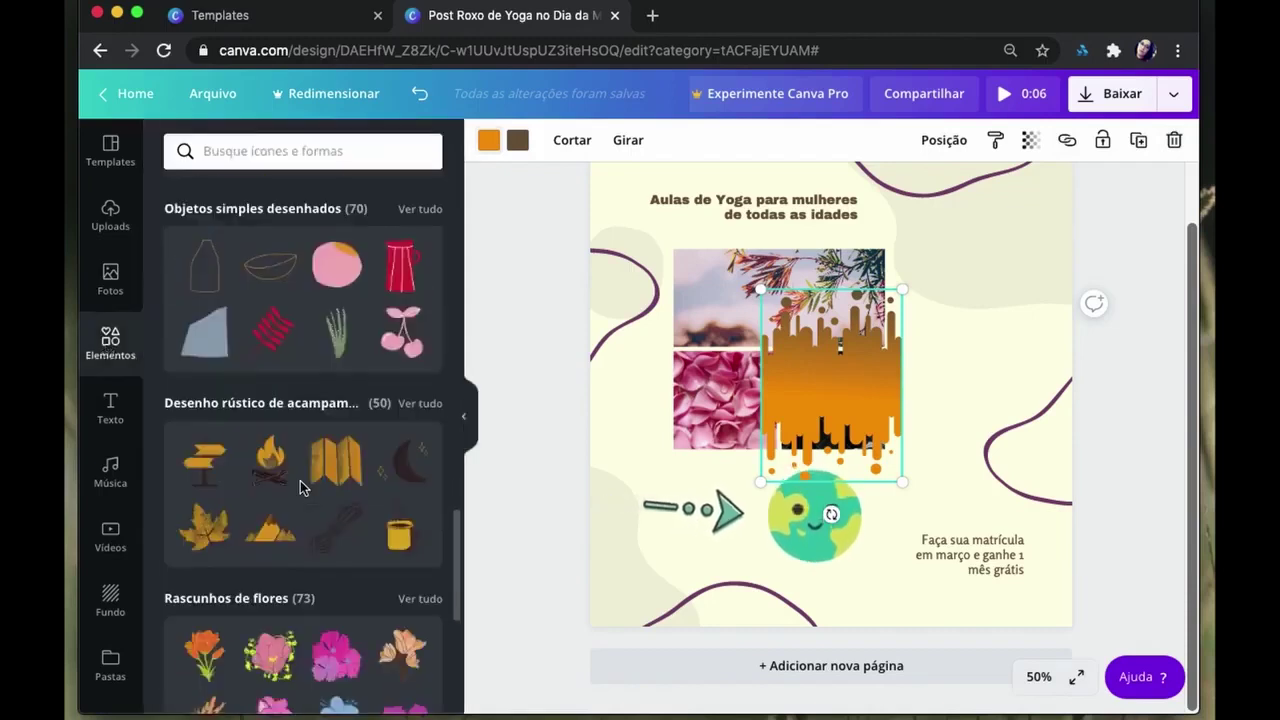
scroll(300, 480, up, 2)
scroll(300, 480, up, 2)
scroll(330, 340, up, 3)
scroll(330, 340, up, 2)
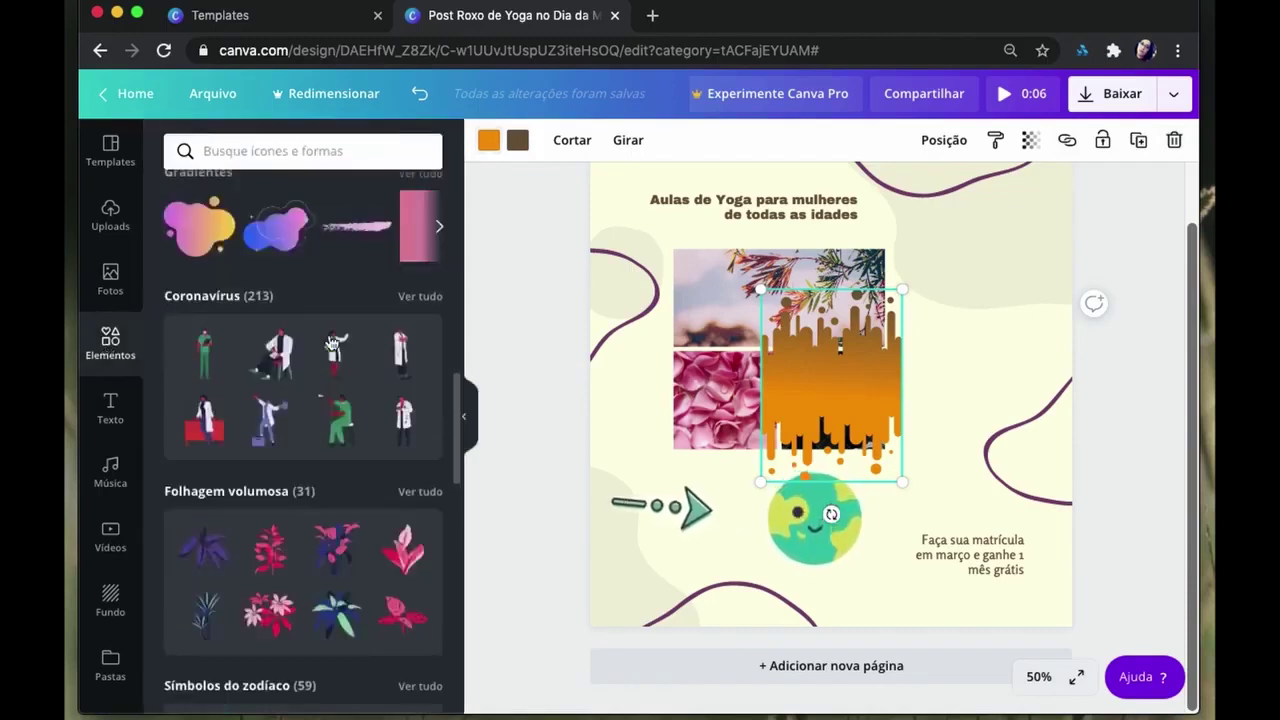
scroll(331, 343, up, 2)
click(437, 374)
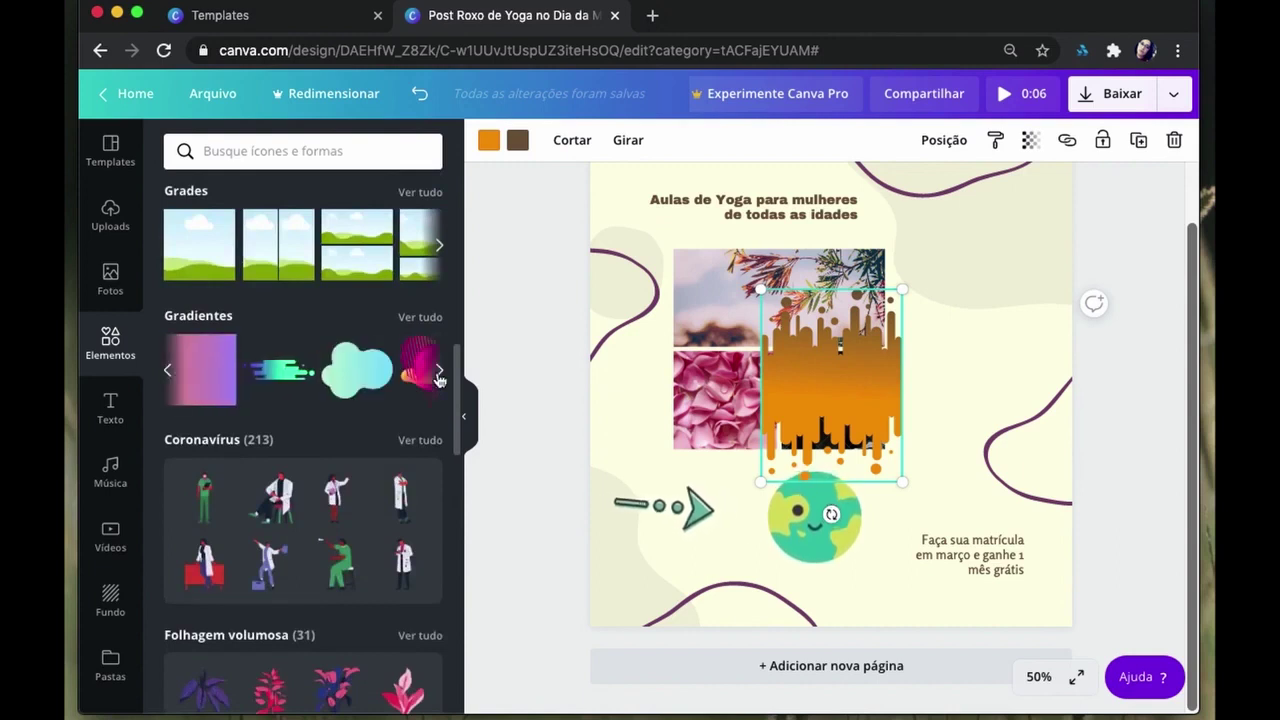
scroll(437, 378, down, 3)
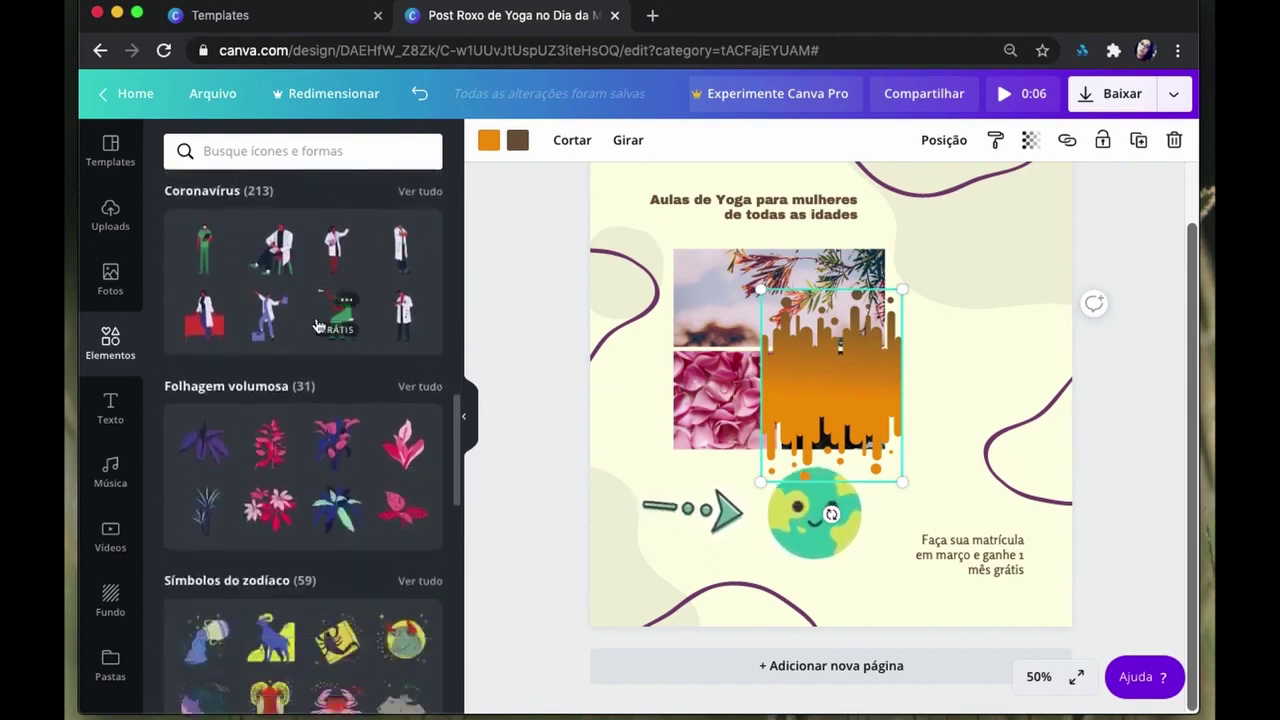
scroll(328, 458, down, 1)
scroll(328, 458, down, 3)
scroll(328, 458, down, 3)
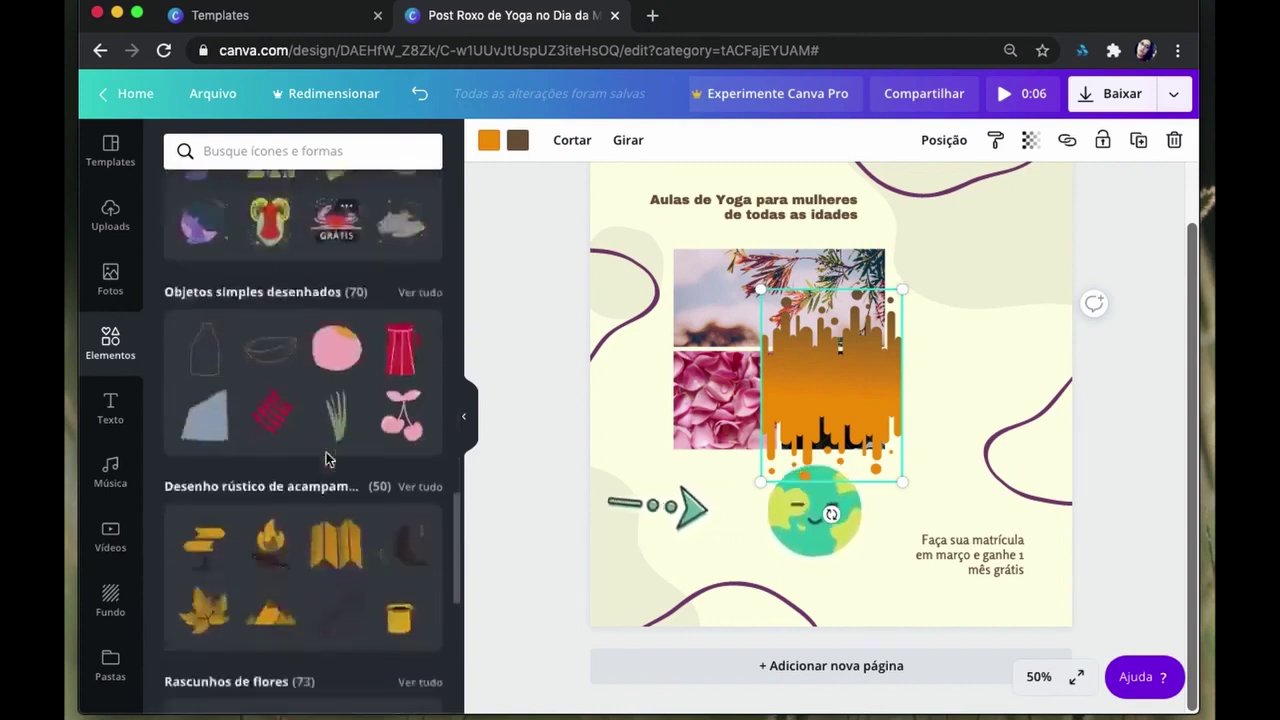
scroll(328, 458, down, 3)
scroll(328, 458, down, 4)
scroll(320, 490, down, 3)
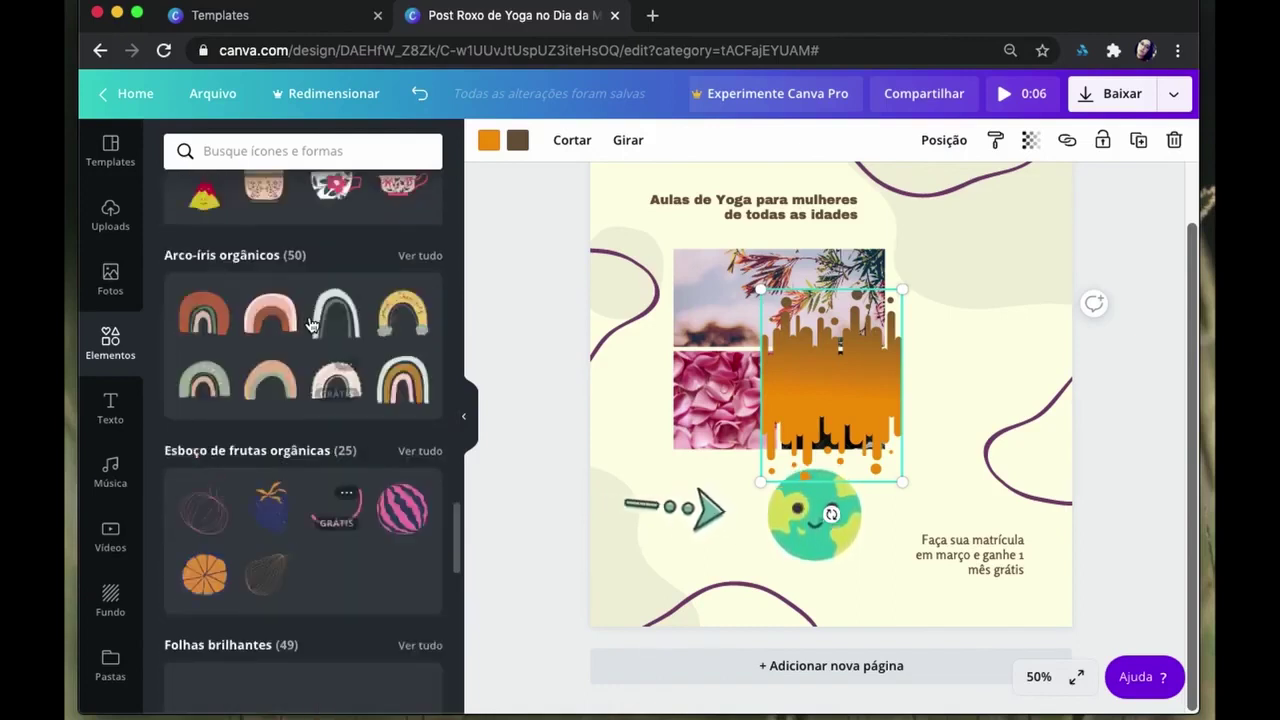
scroll(308, 388, down, 2)
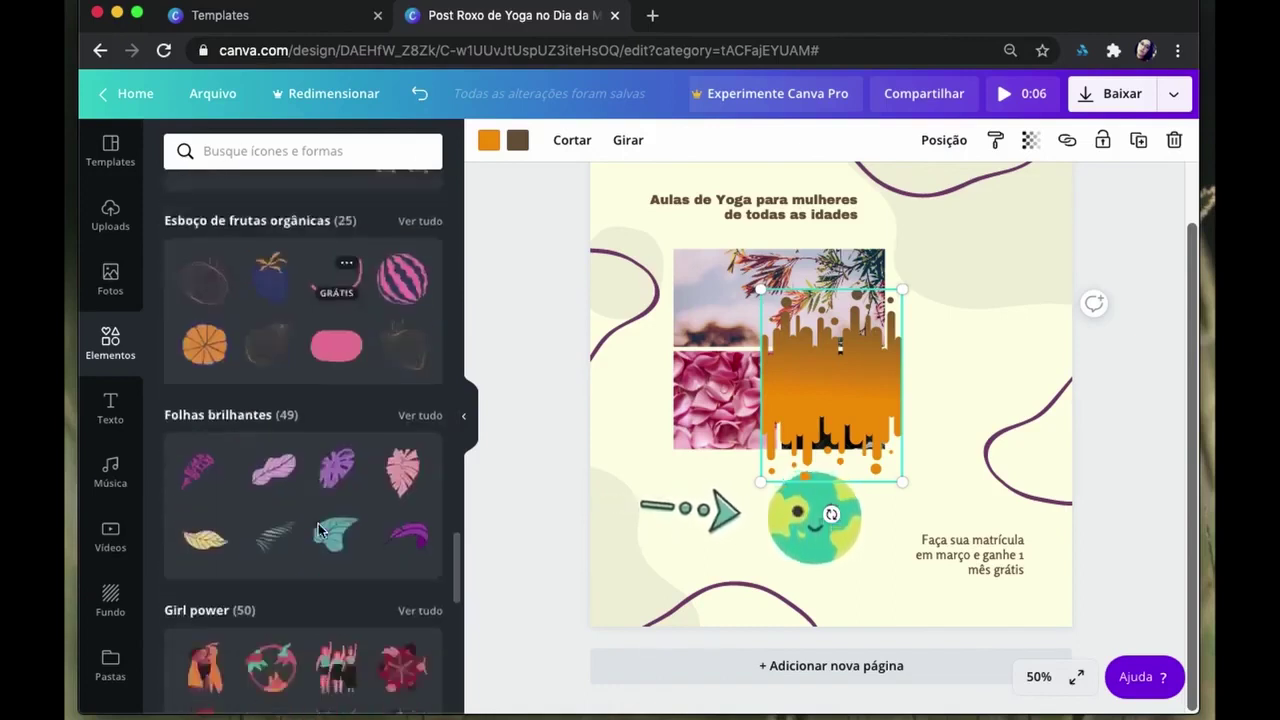
scroll(312, 450, up, 1)
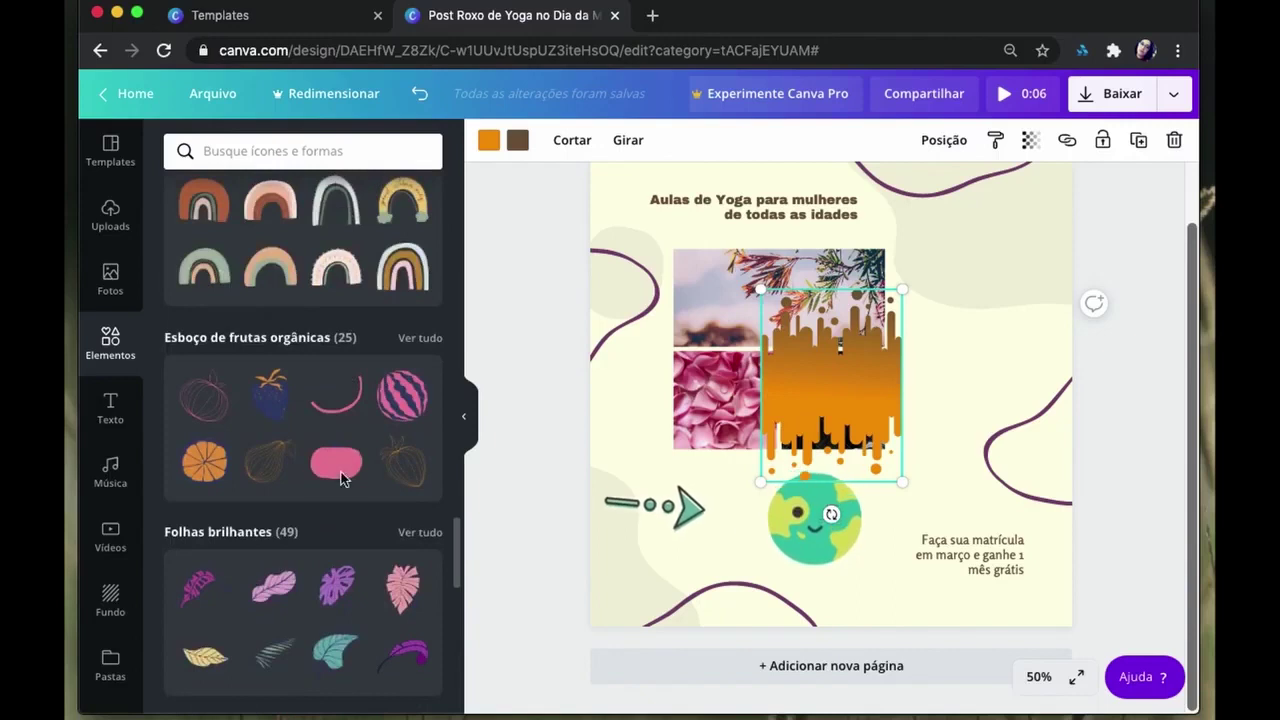
scroll(341, 470, down, 5)
scroll(342, 440, down, 3)
scroll(343, 410, down, 3)
scroll(344, 390, down, 3)
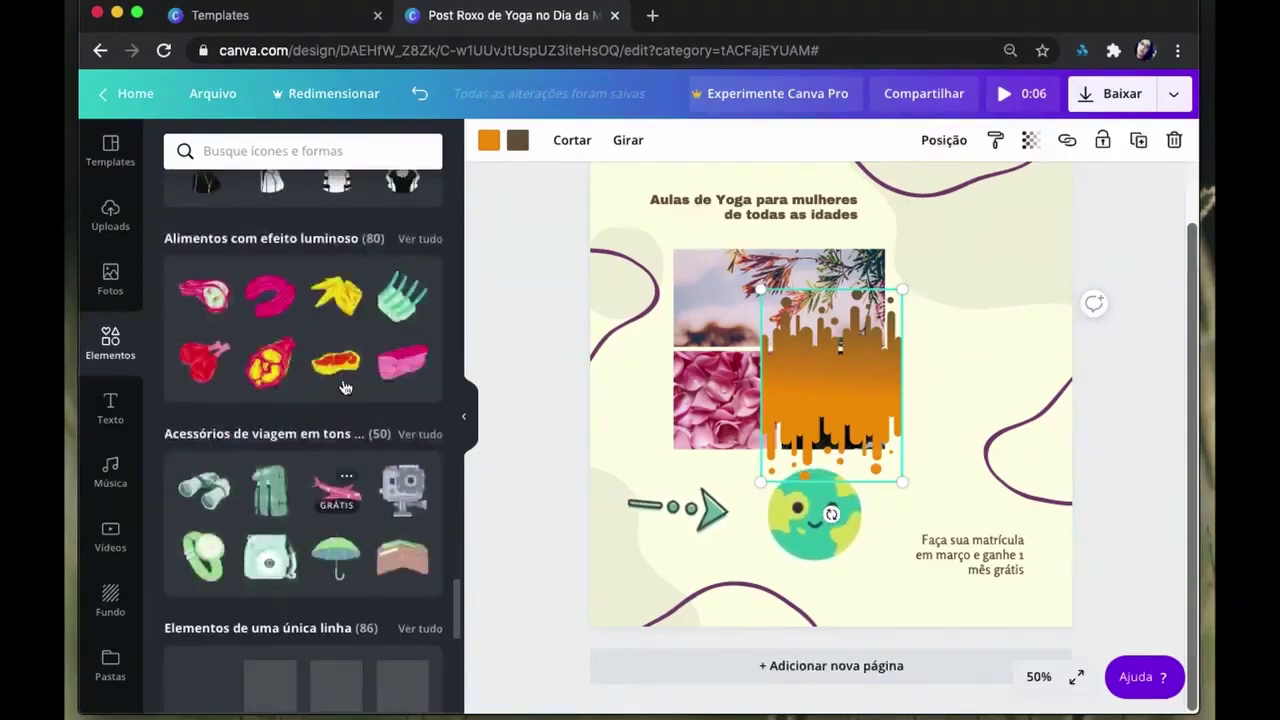
Step: Search elements for 'lupa' and add the heart magnifier, placing it lower left
click(294, 151)
text(lupa)
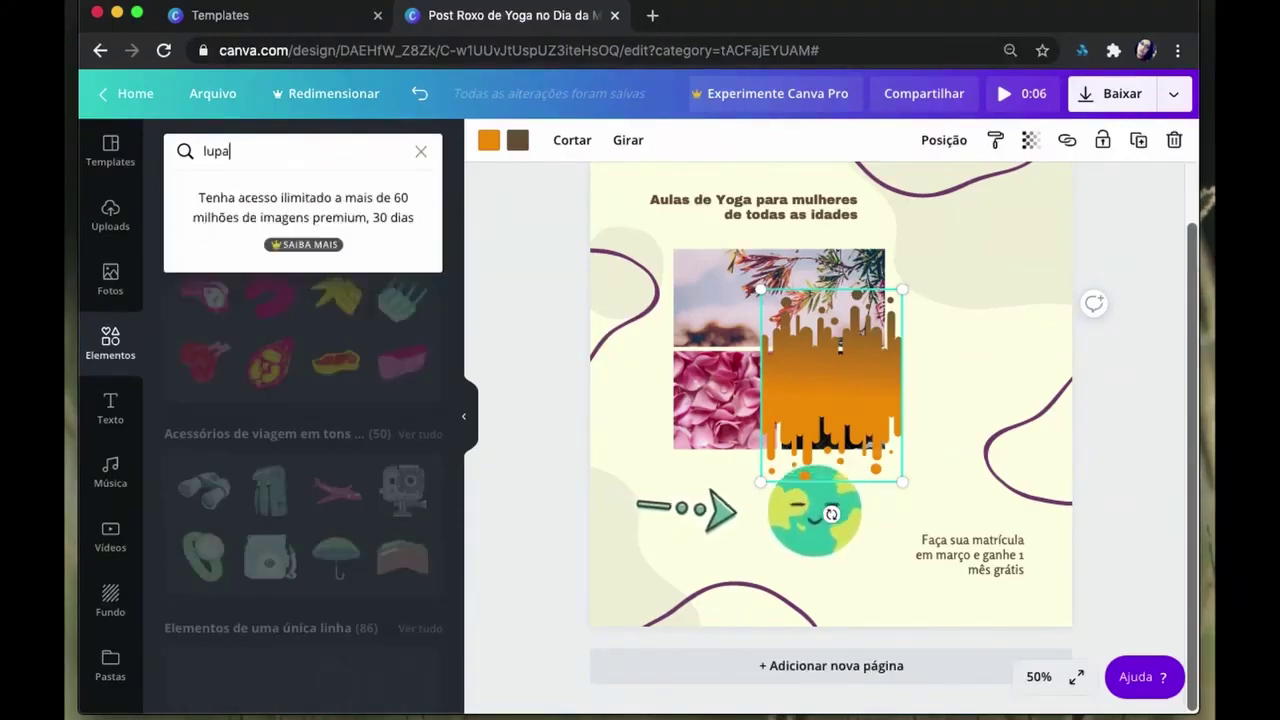
key(Return)
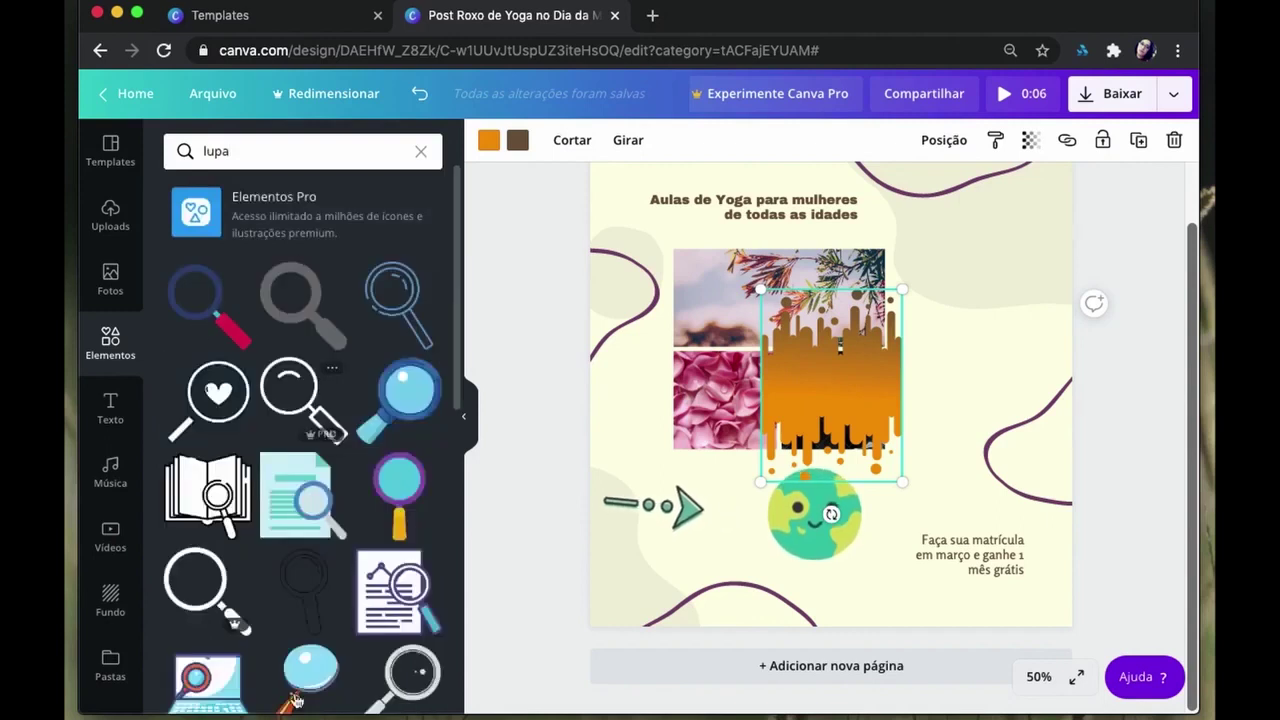
scroll(296, 703, down, 3)
scroll(308, 593, down, 5)
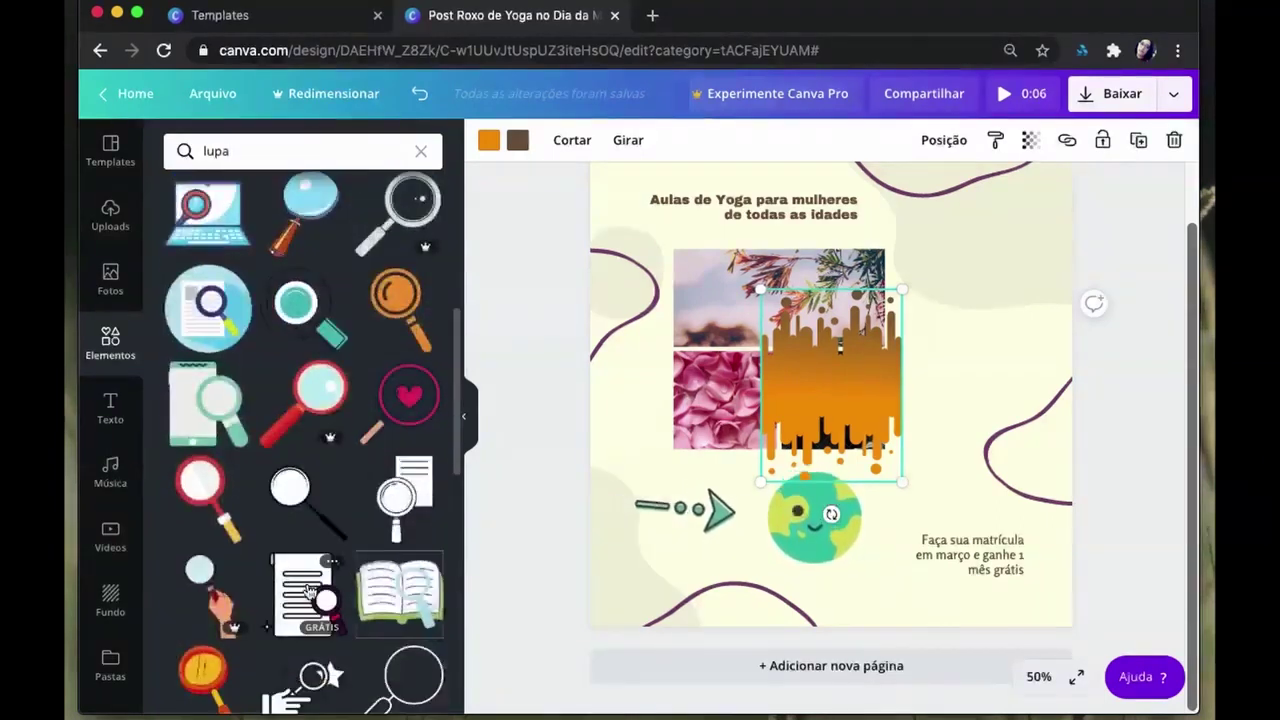
click(397, 410)
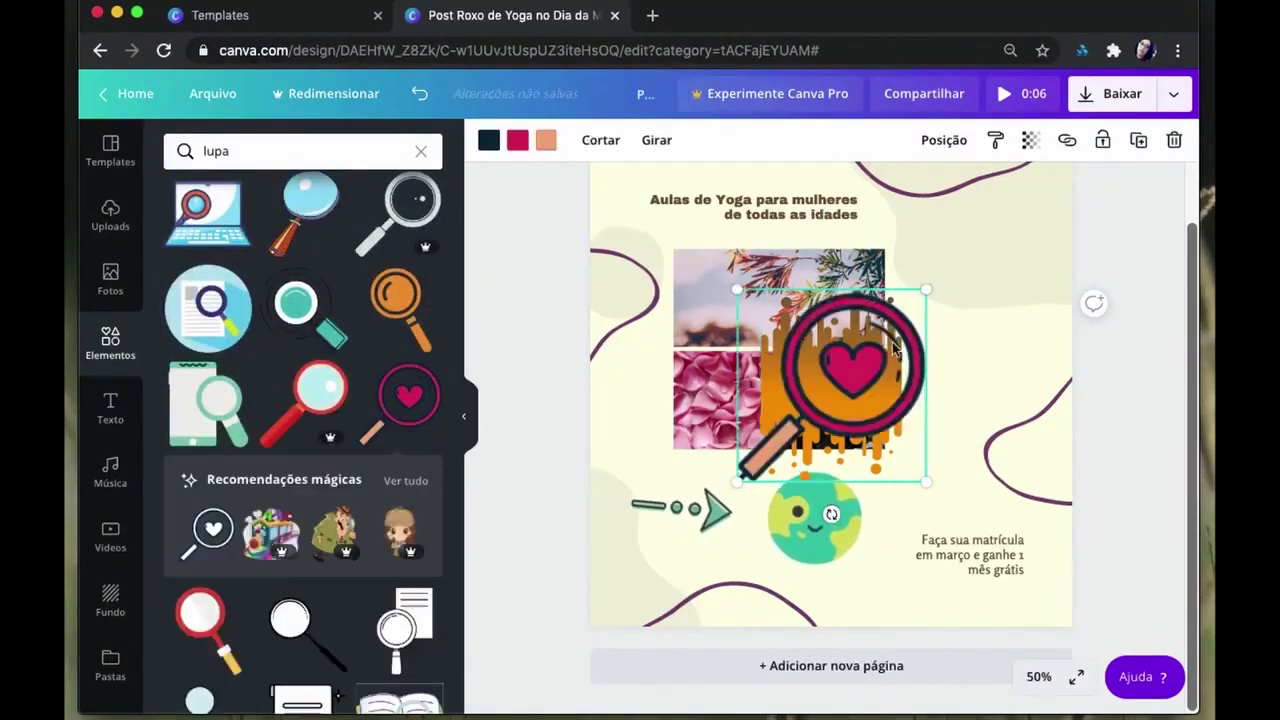
drag(838, 381, 840, 385)
Step: Undo the heart magnifier and drip shape additions, then clear the lupa search
click(893, 387)
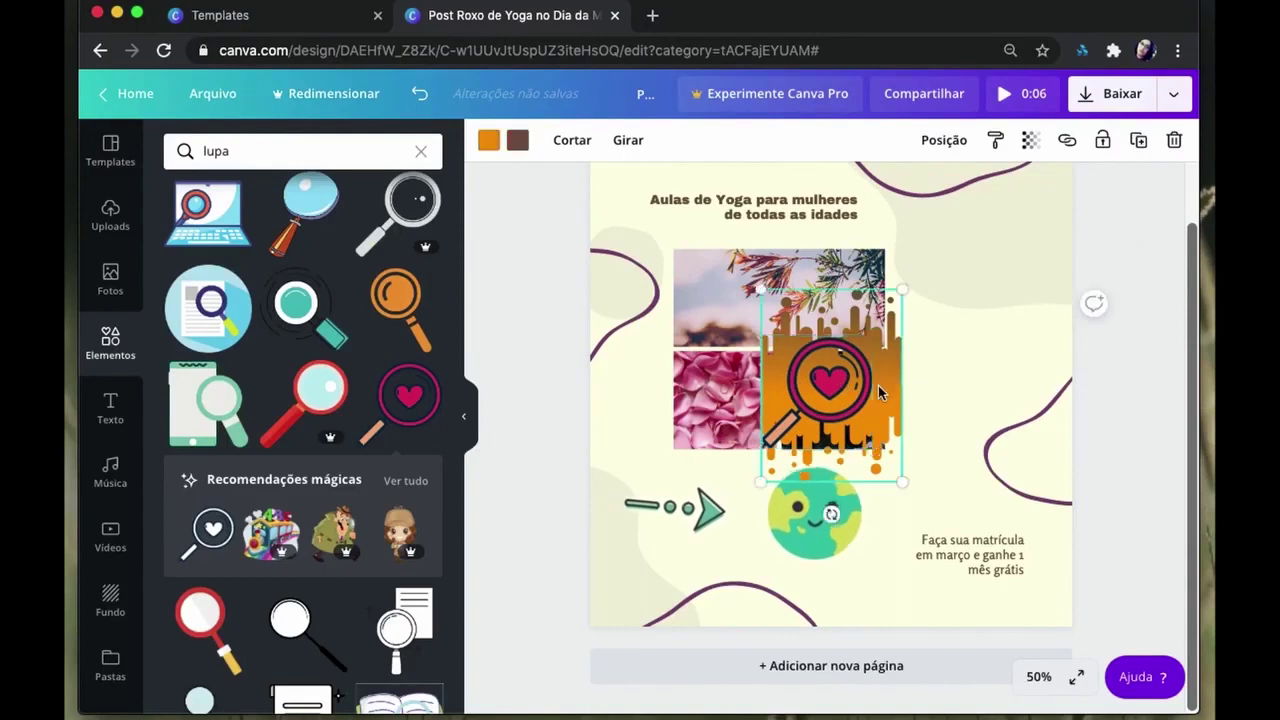
key(ctrl+z)
key(ctrl+z)
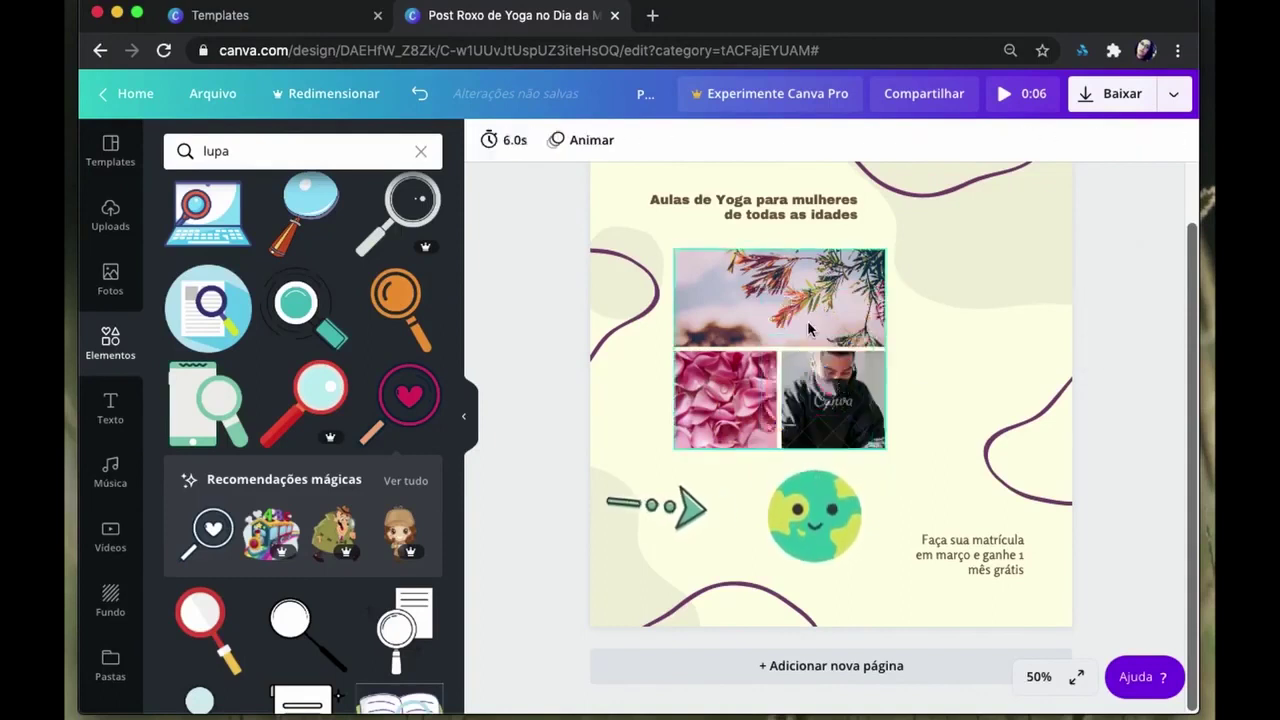
key(ctrl+z)
key(ctrl+z)
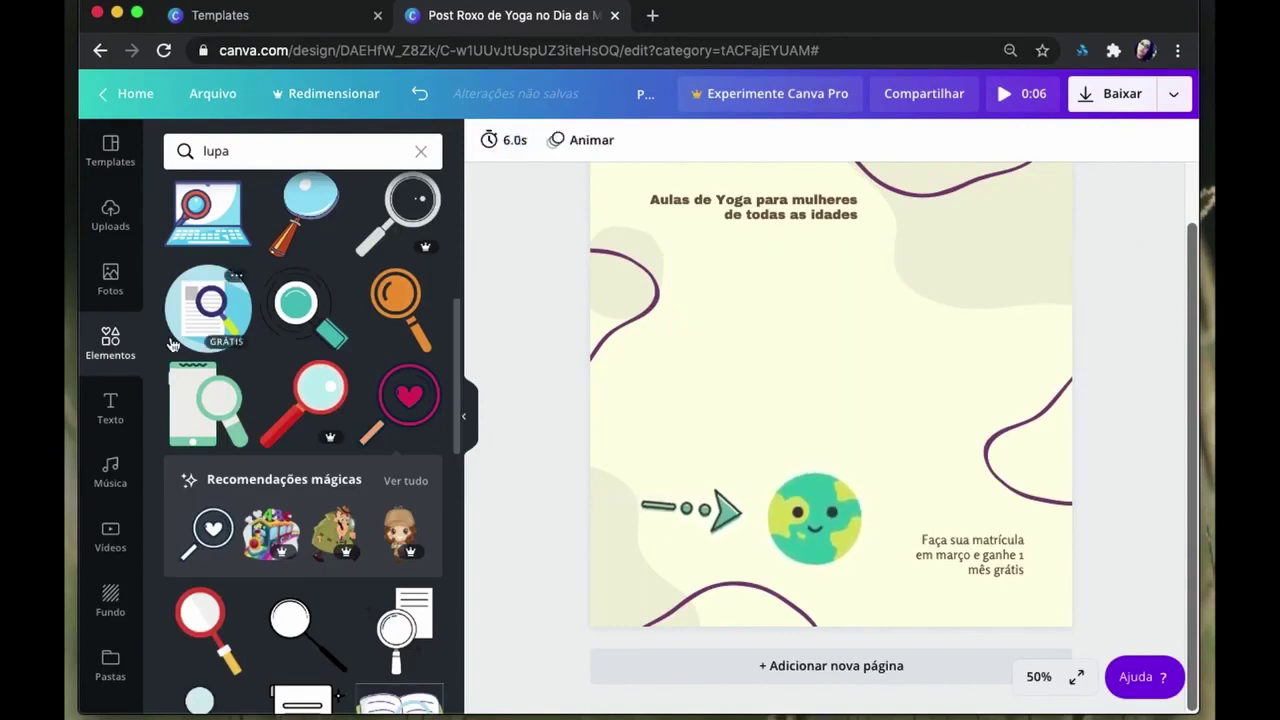
click(100, 358)
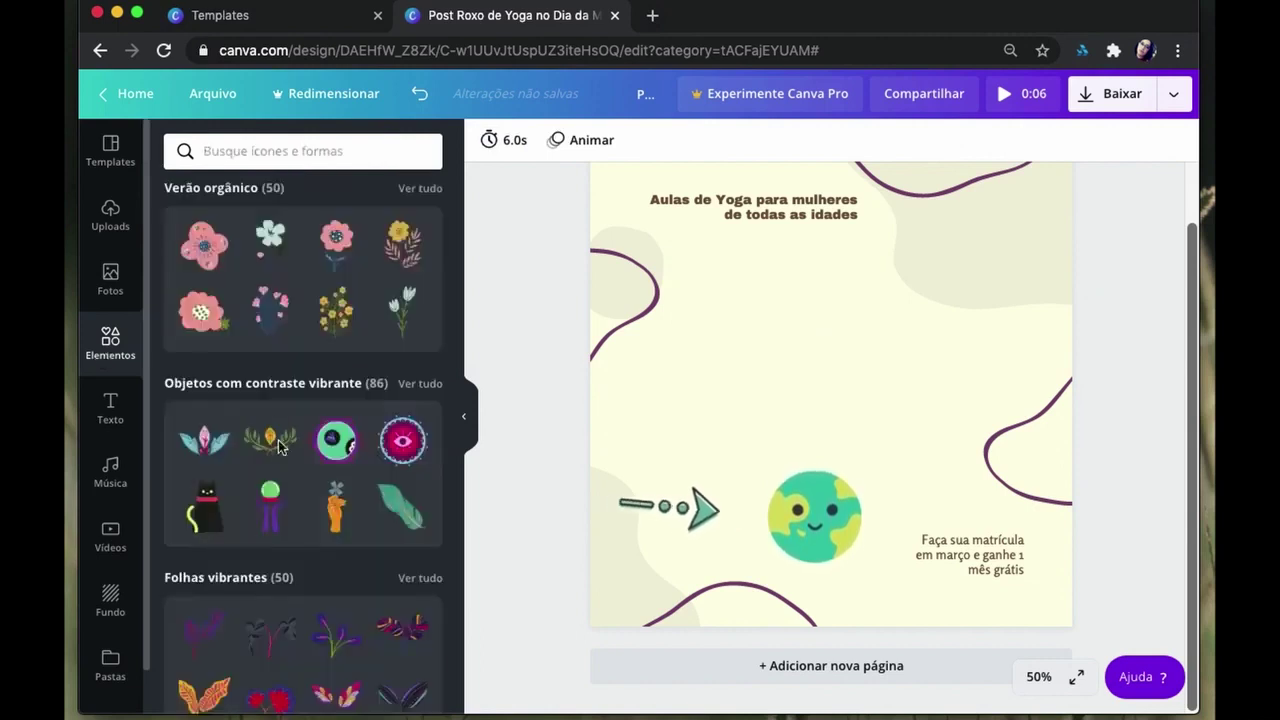
scroll(279, 446, down, 1)
scroll(279, 446, up, 1)
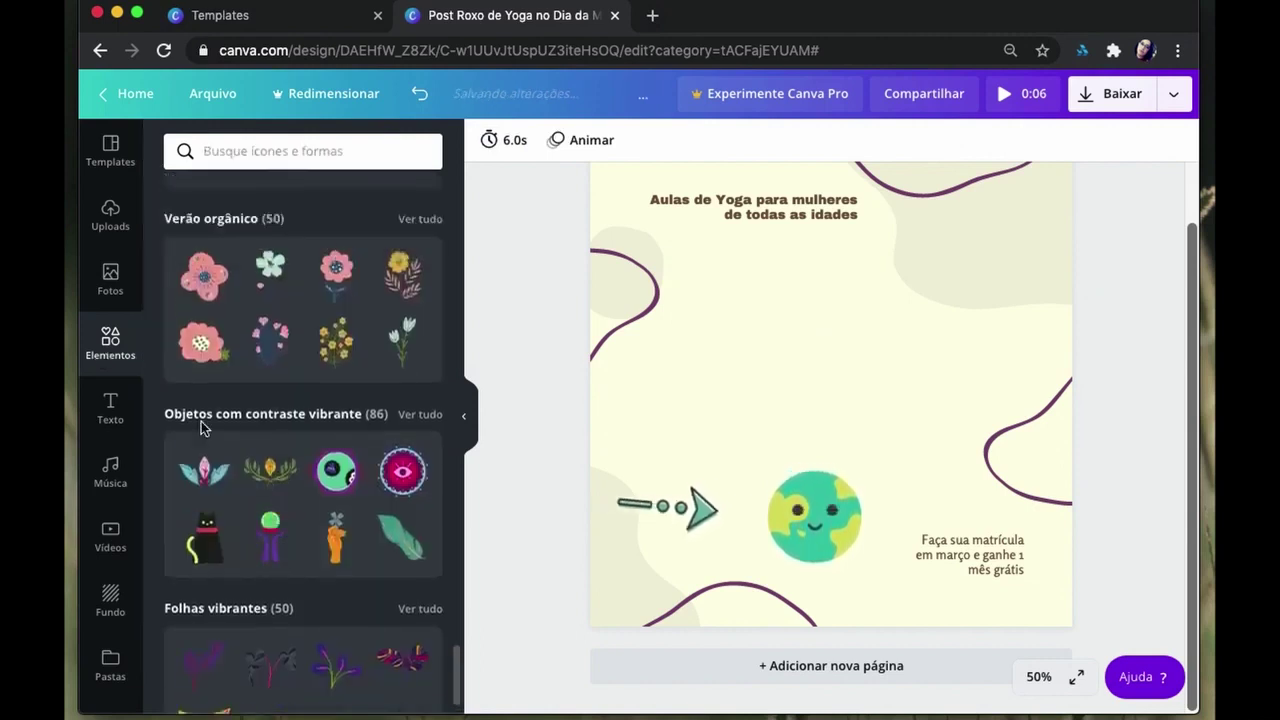
Step: In the Texto panel, select the yoga class title and check its font list
click(108, 410)
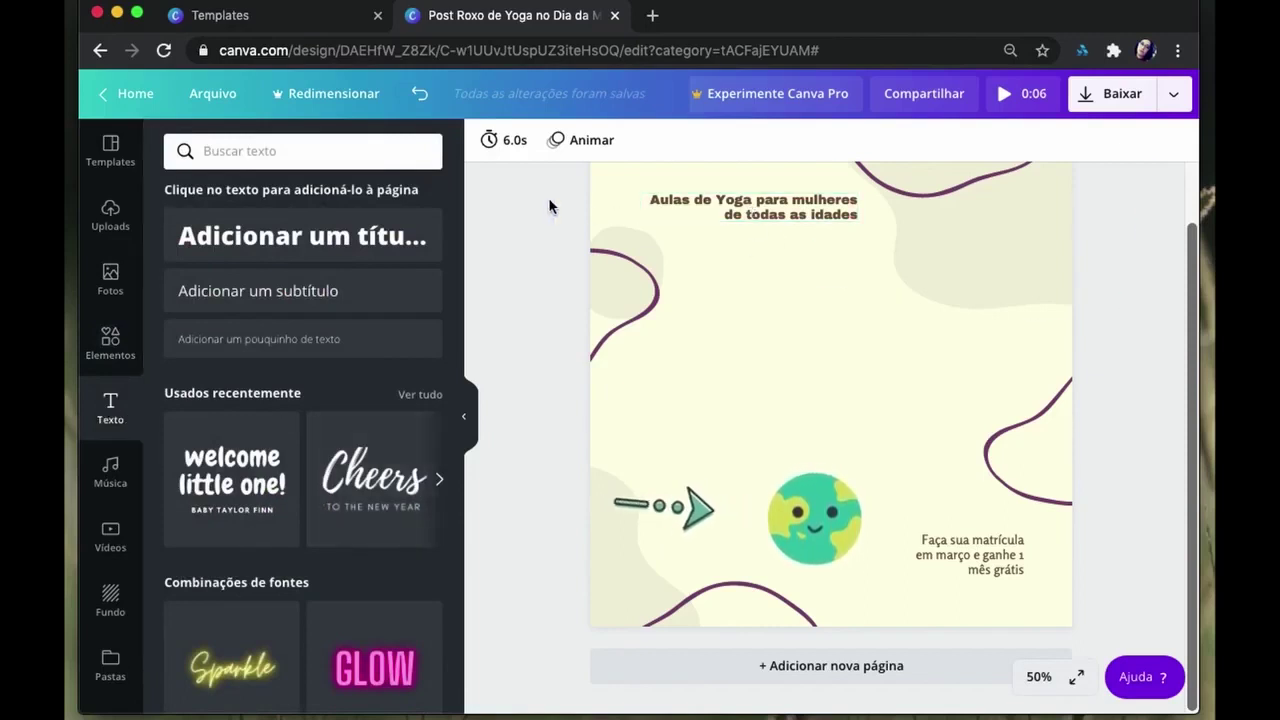
click(738, 206)
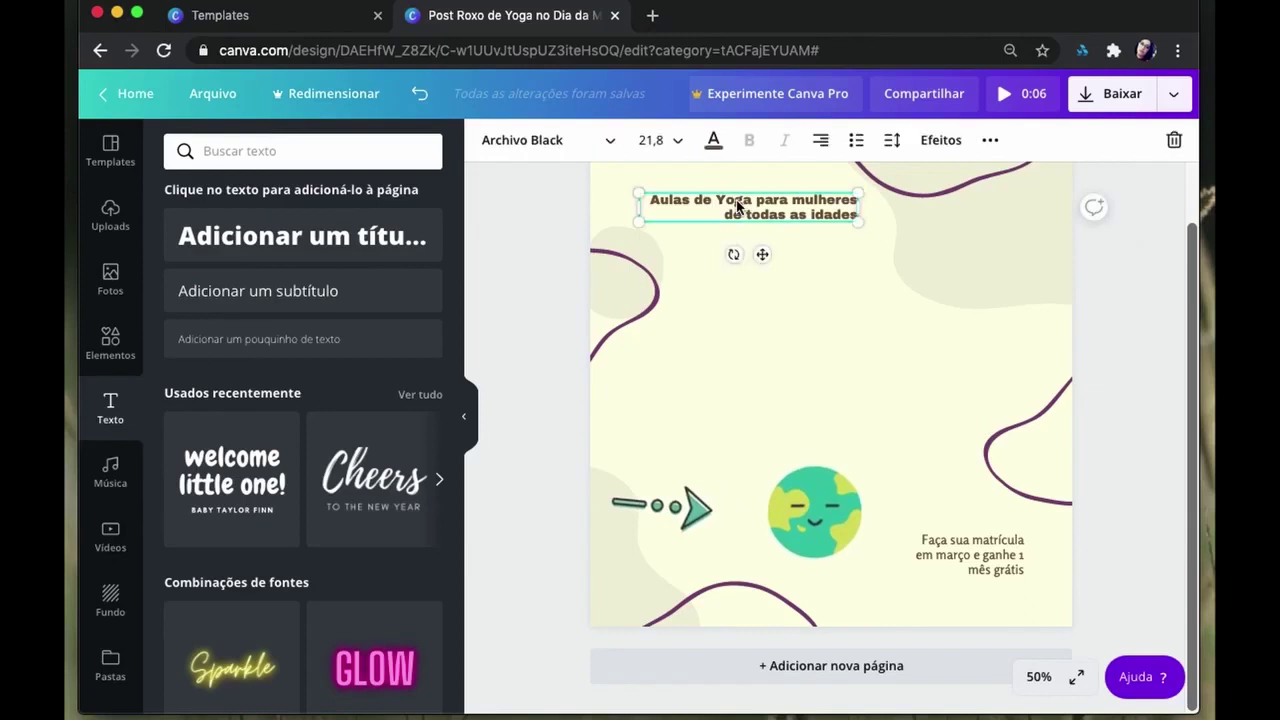
click(540, 145)
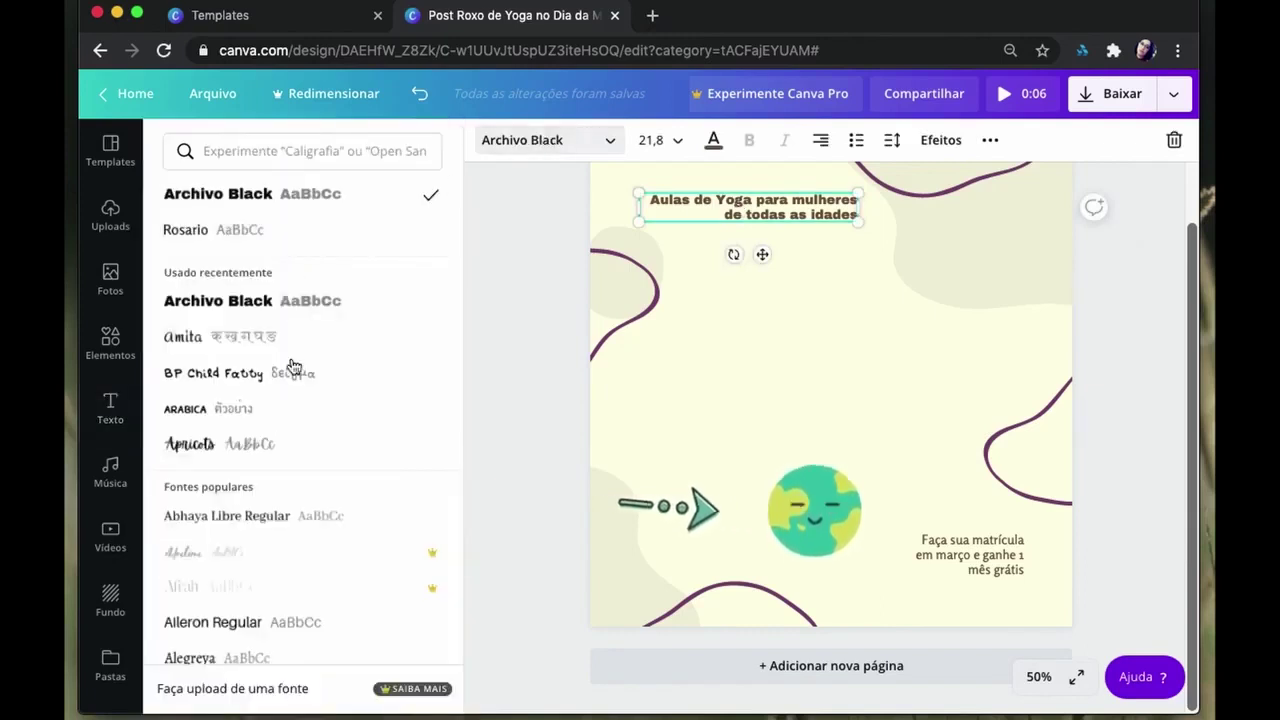
click(524, 204)
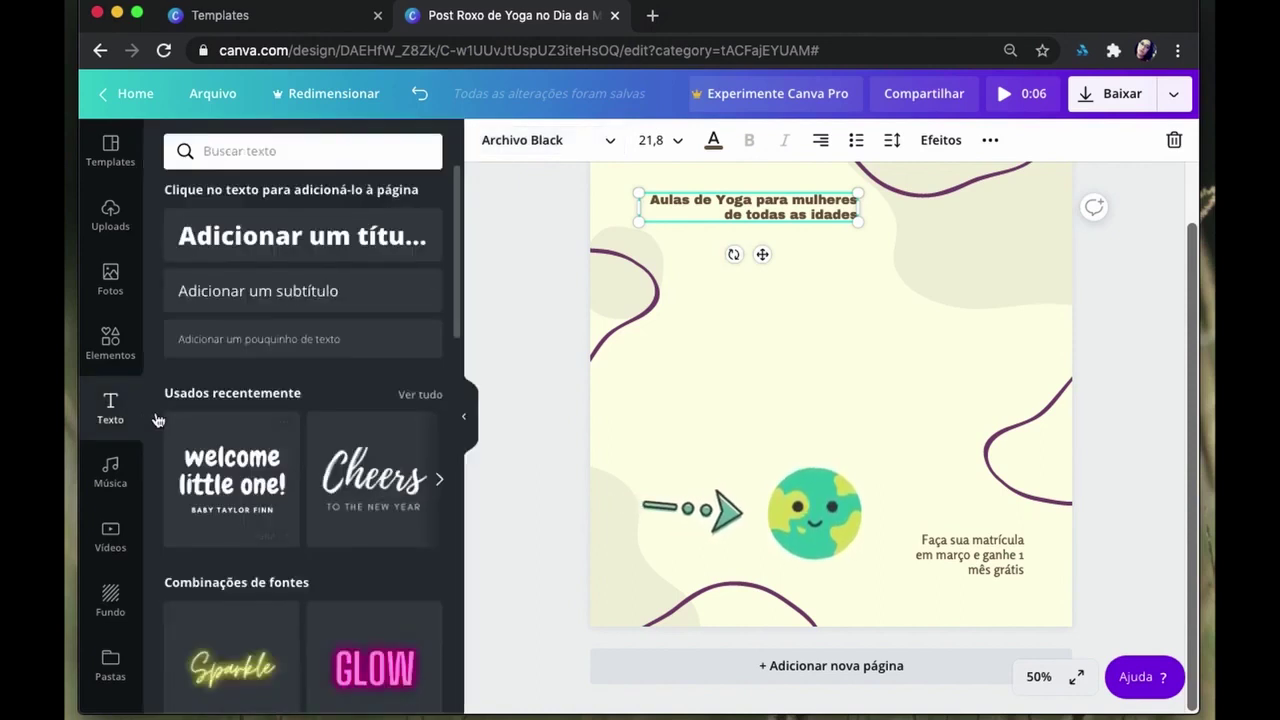
Step: Scroll through the Combinações de fontes presets such as Be Brave, Shine and Play
scroll(271, 479, down, 3)
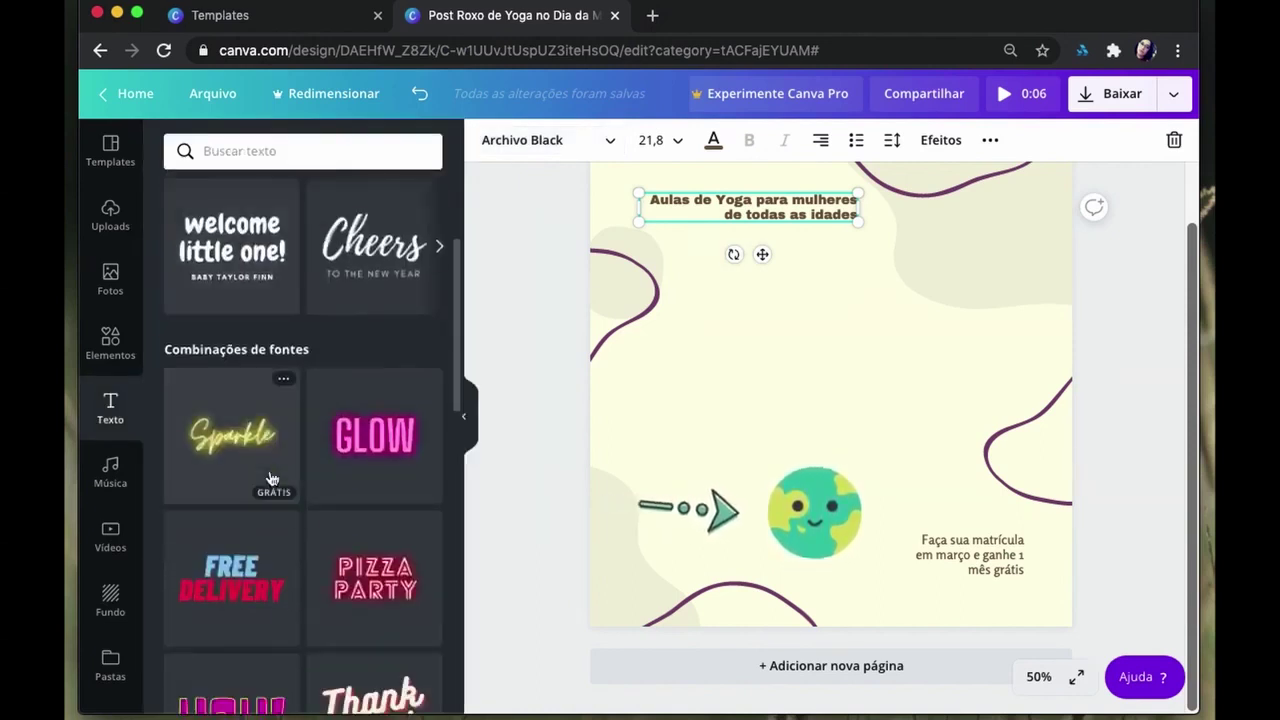
scroll(268, 540, down, 1)
scroll(300, 500, down, 4)
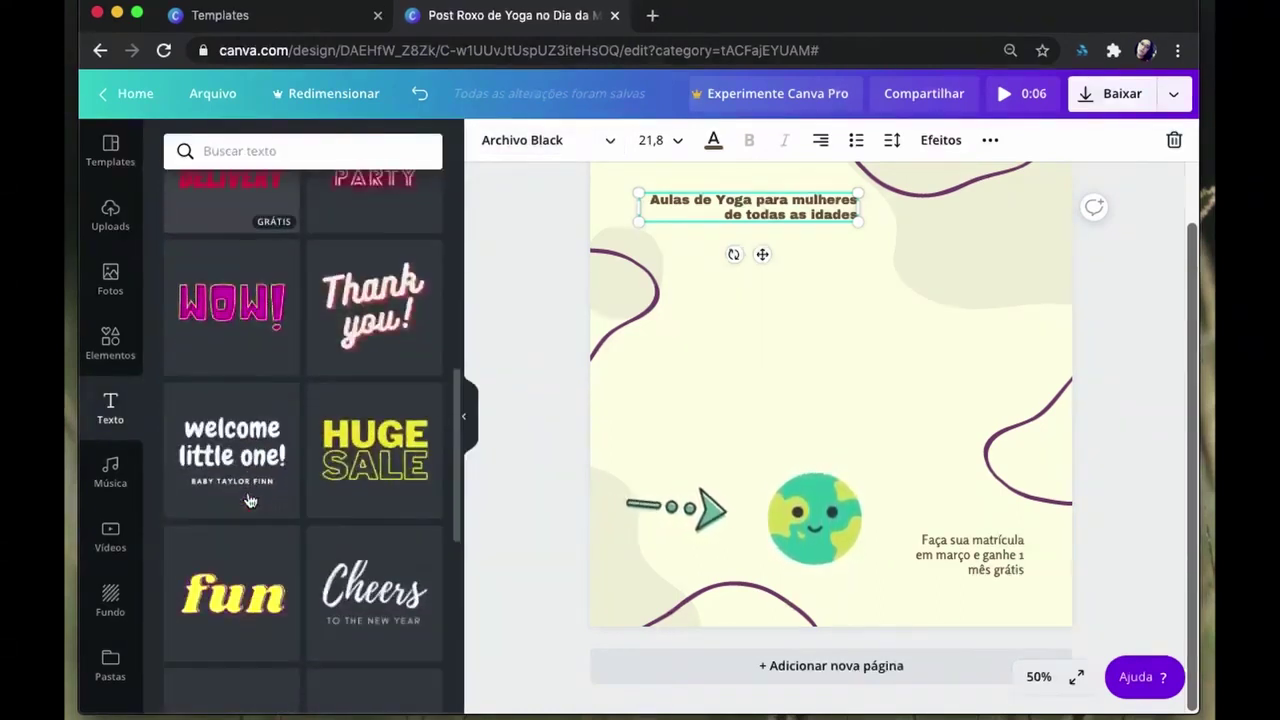
scroll(369, 403, down, 3)
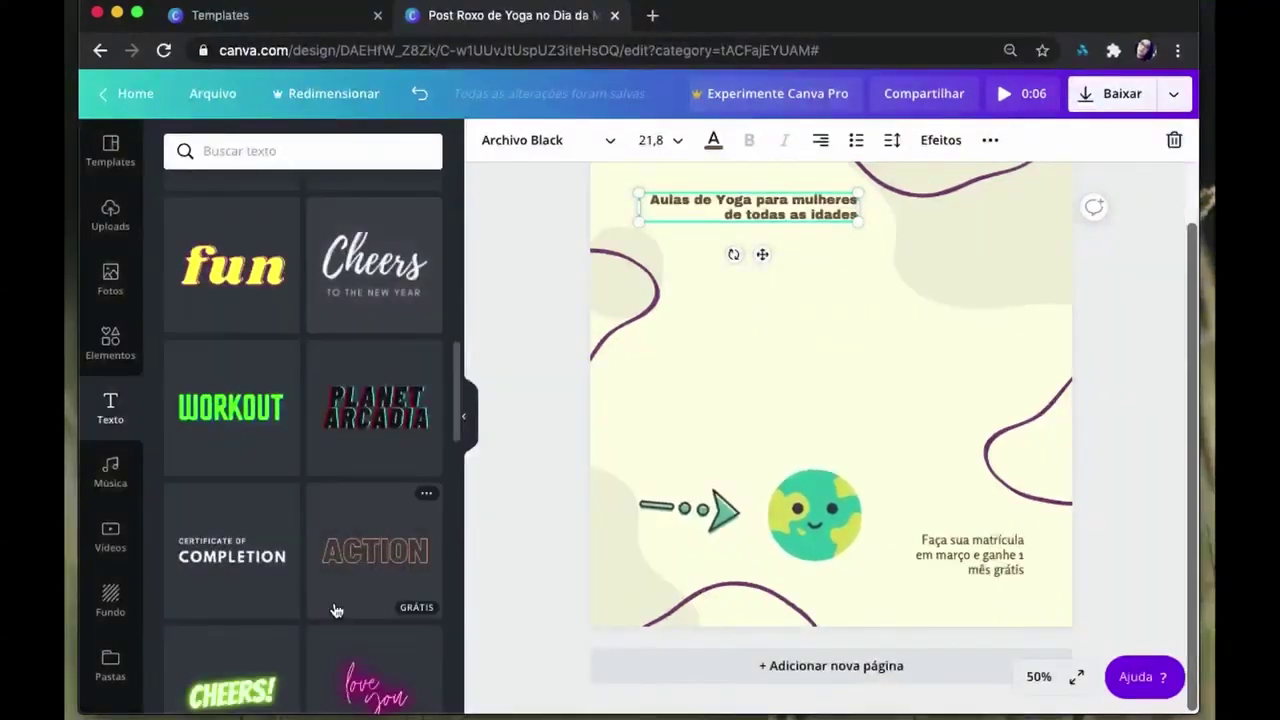
scroll(366, 410, down, 2)
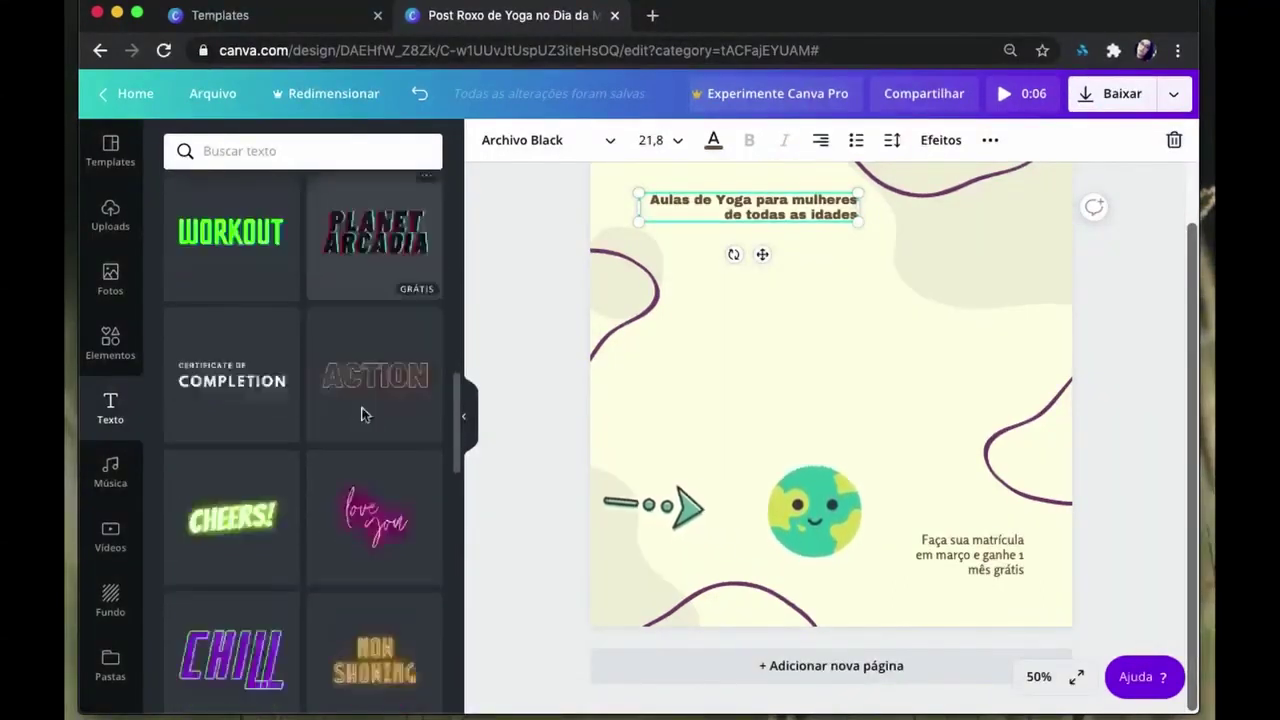
scroll(363, 415, down, 1)
scroll(363, 415, down, 2)
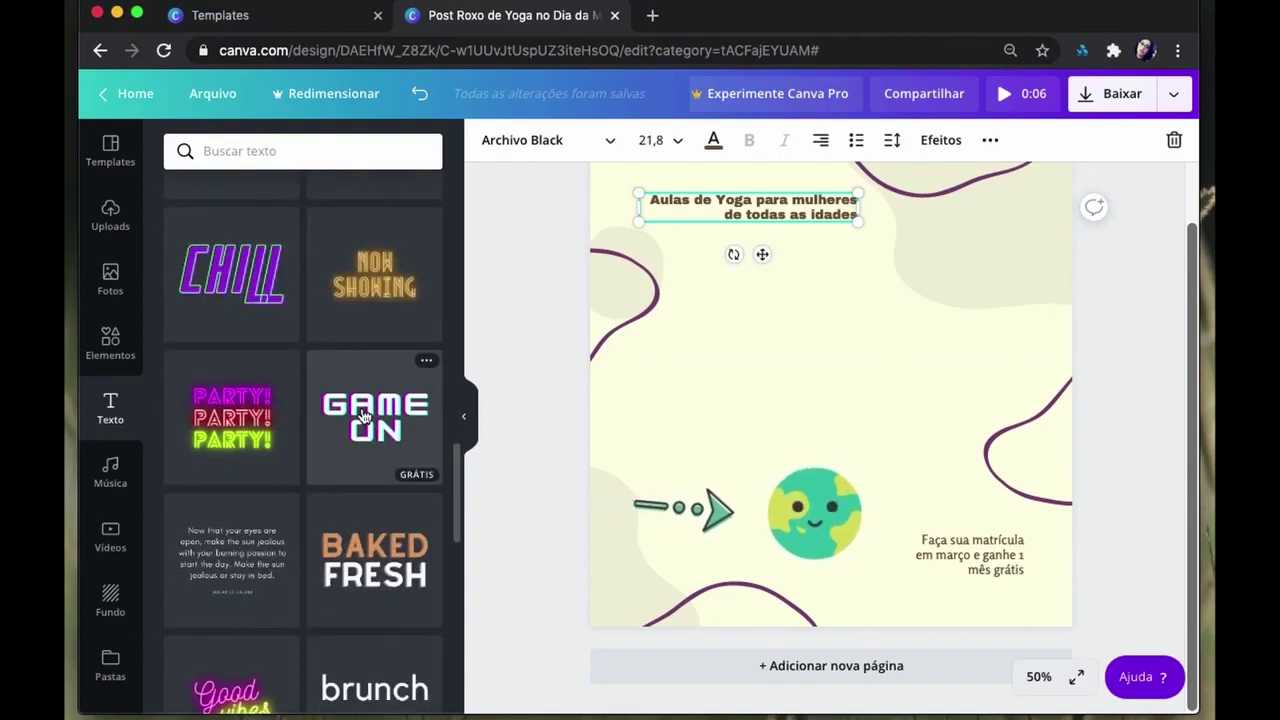
scroll(365, 416, down, 1)
scroll(365, 416, down, 1)
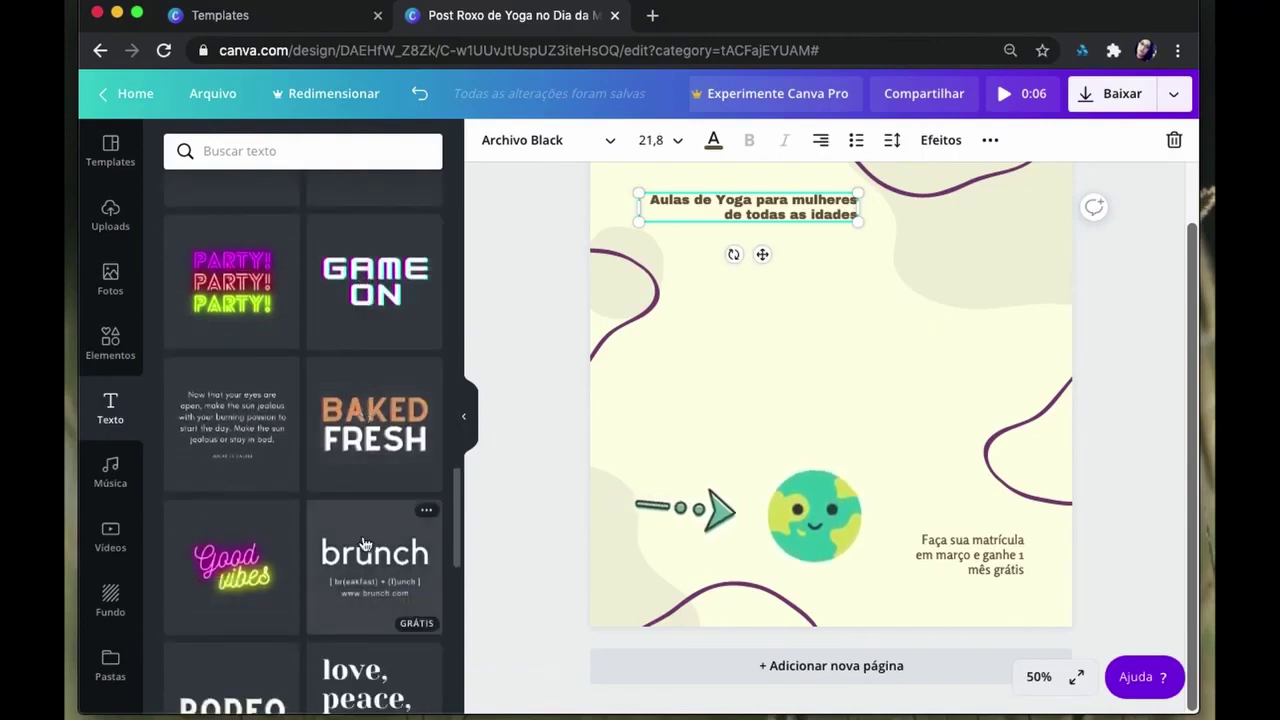
scroll(365, 540, down, 3)
scroll(365, 543, down, 3)
scroll(360, 520, down, 3)
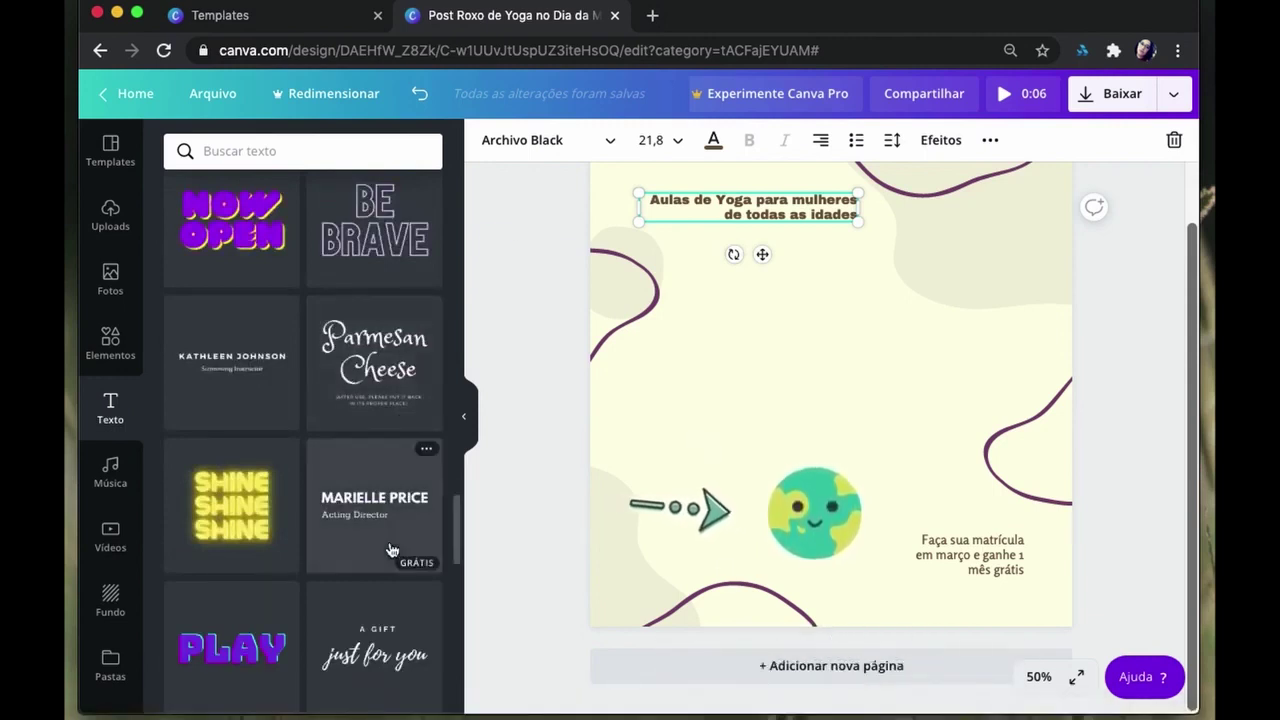
mouse_move(374, 507)
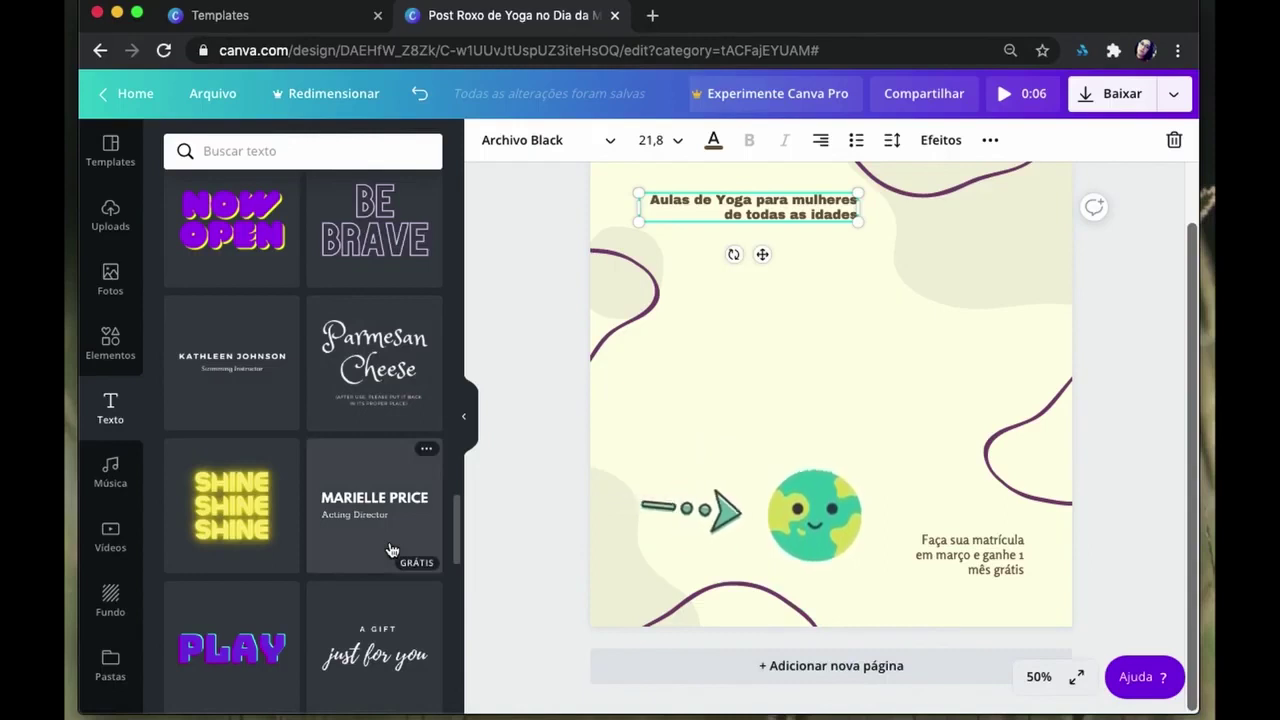
Step: Add the PLAY font combination and retype its headline as BOM DIA
mouse_move(232, 648)
click(213, 660)
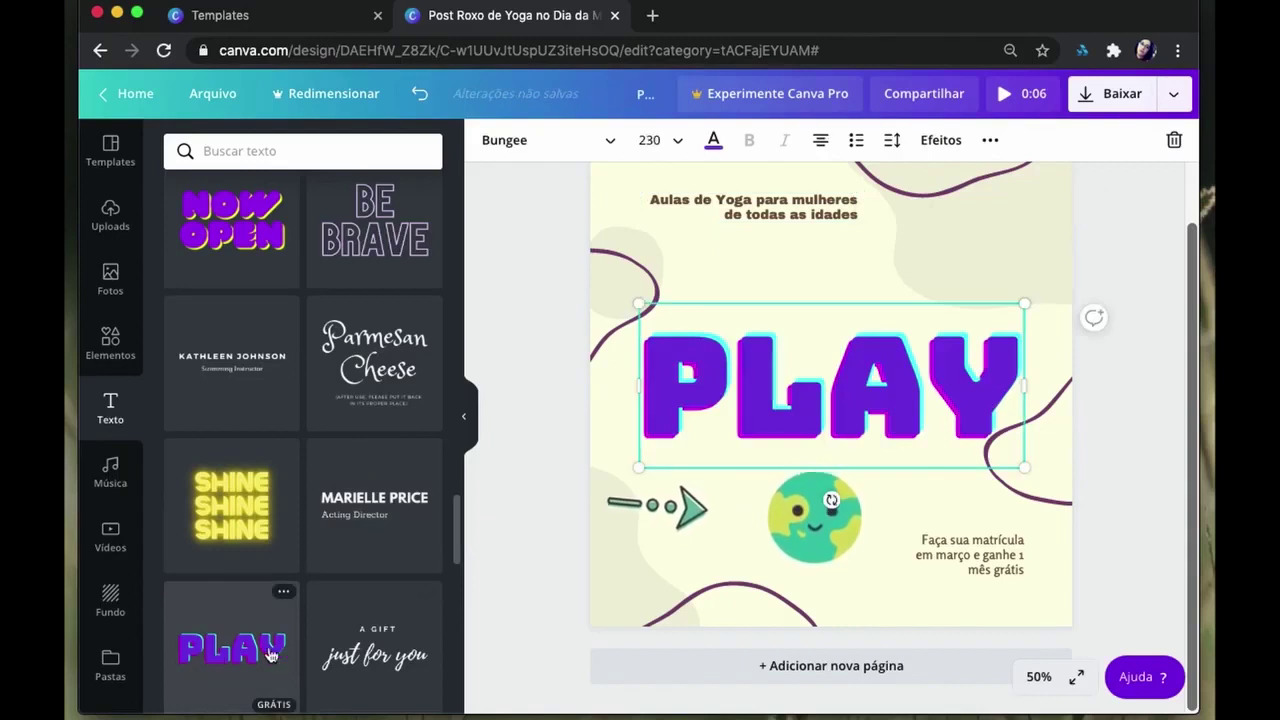
drag(970, 398, 891, 429)
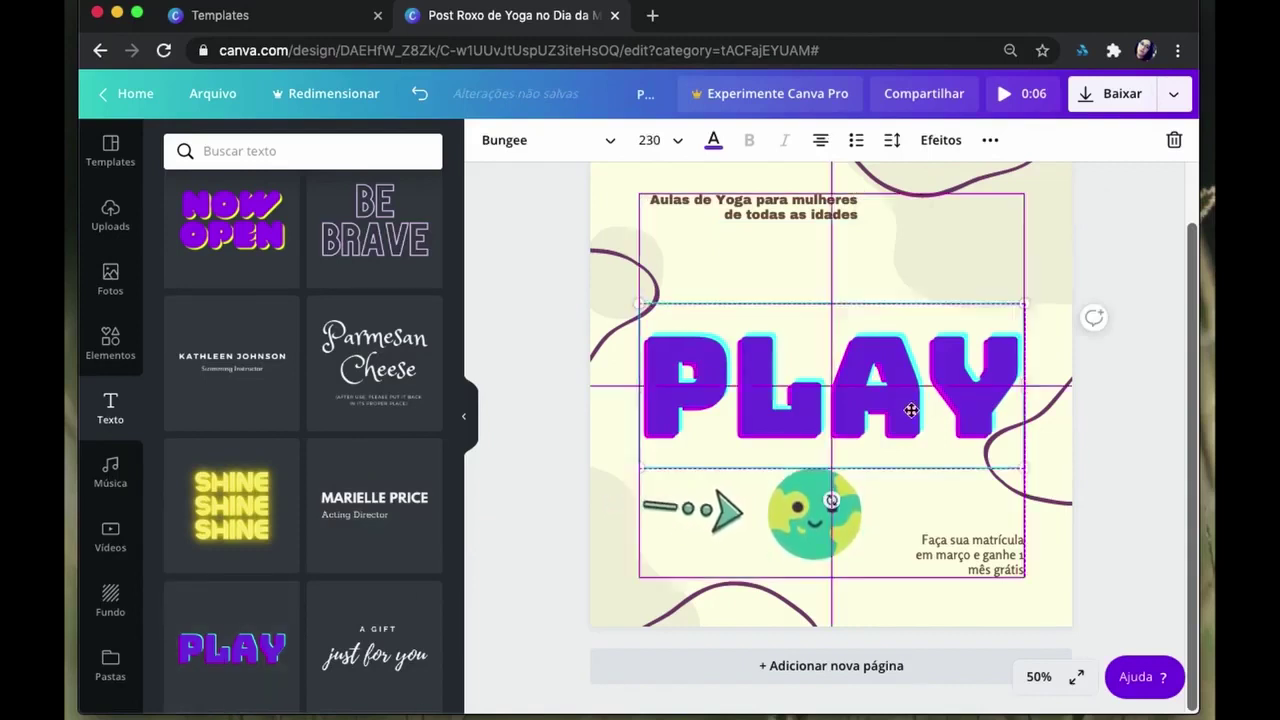
key(Escape)
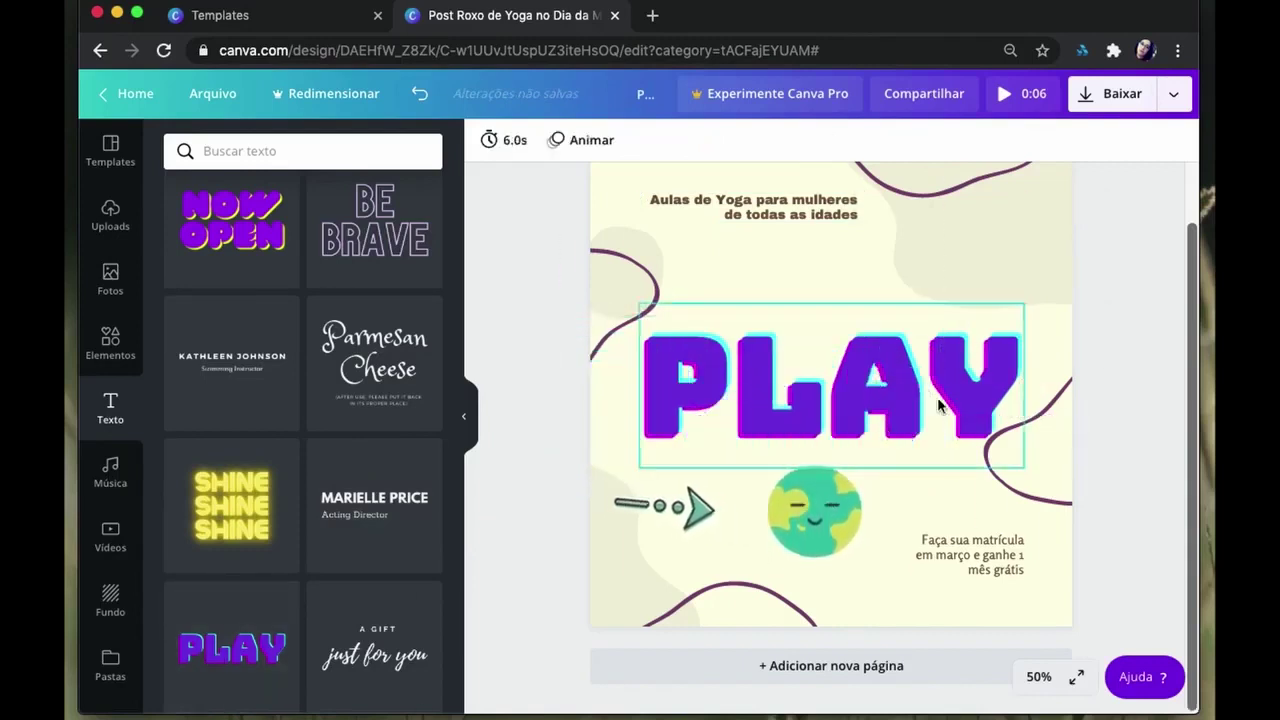
double_click(887, 386)
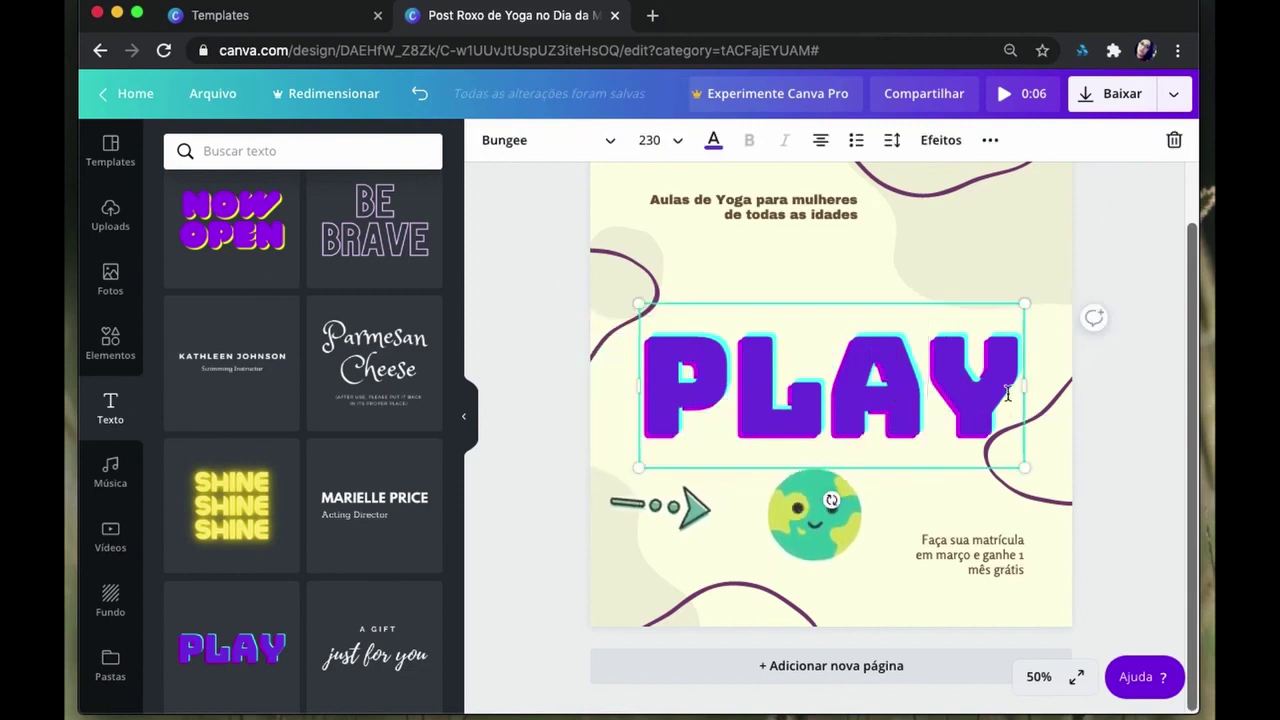
drag(1022, 386, 675, 355)
text(BOM )
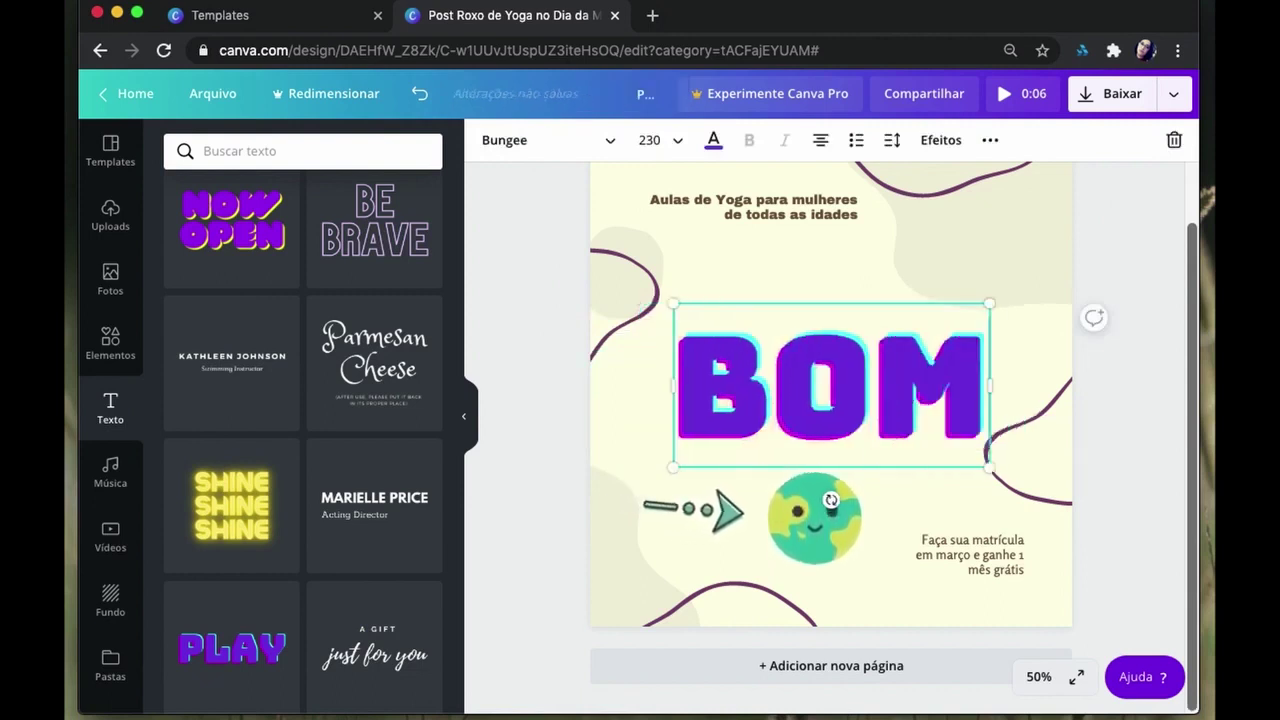
text(DIA)
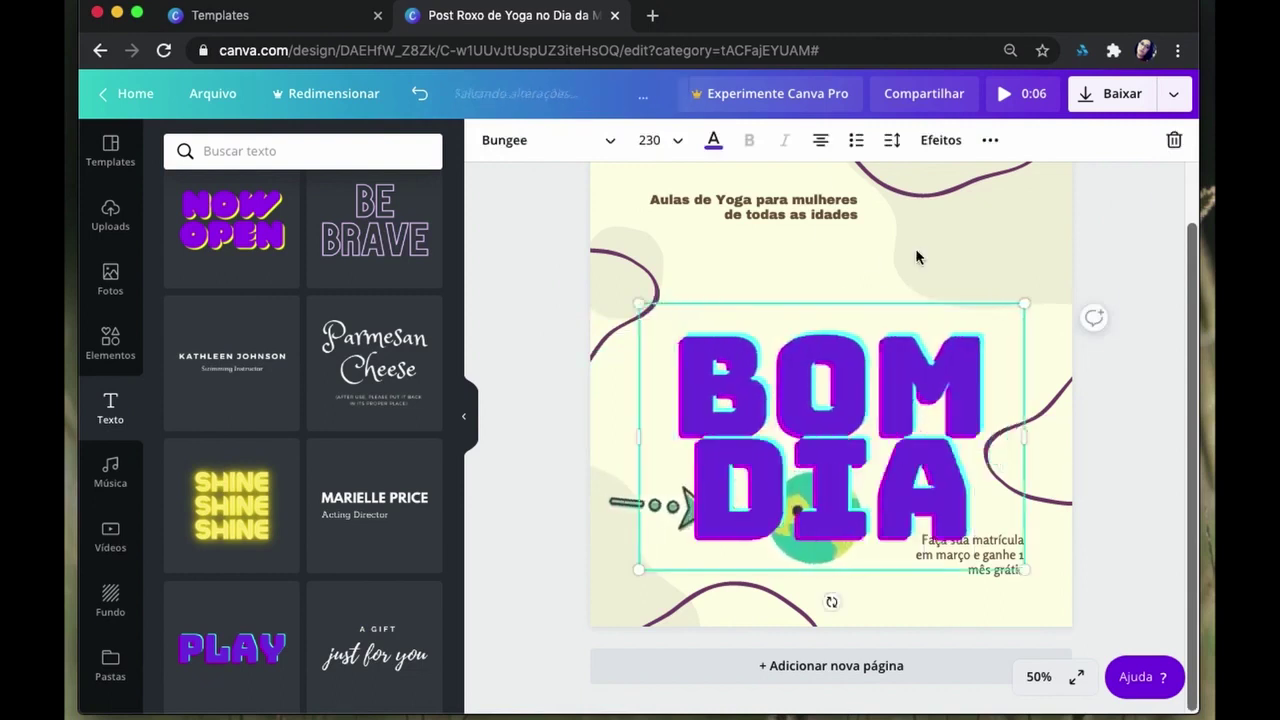
drag(963, 425, 684, 364)
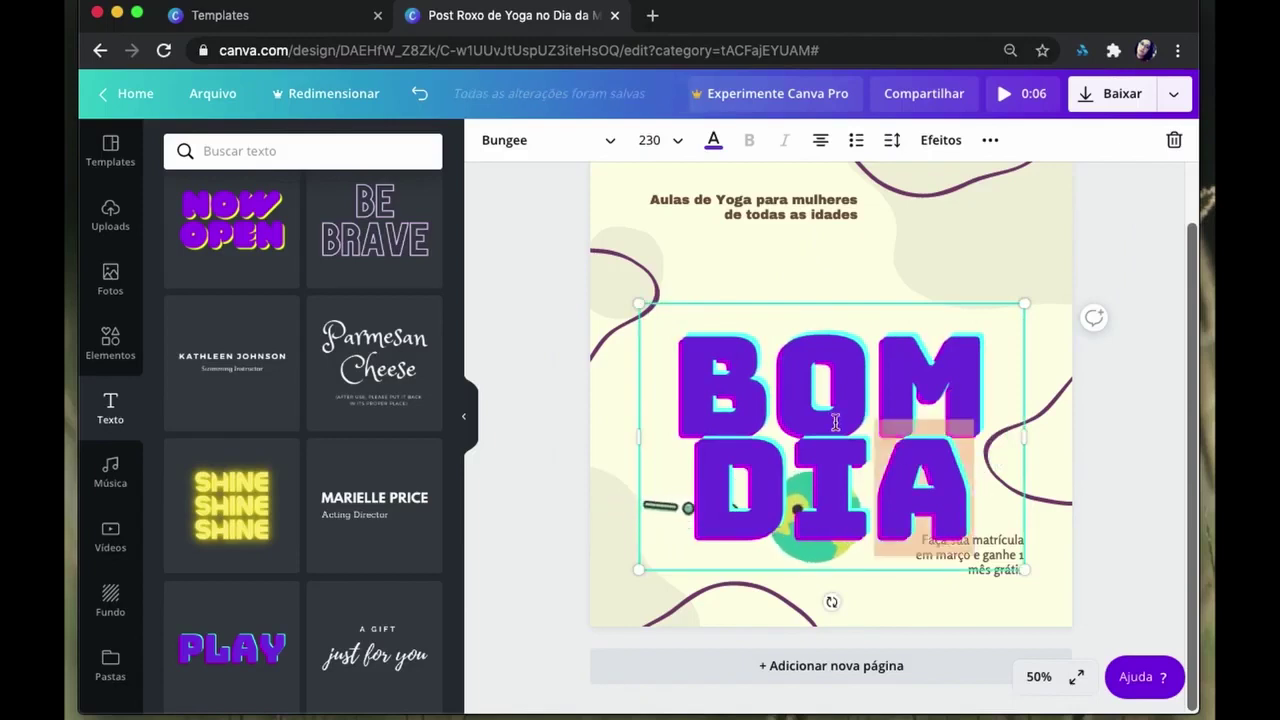
click(671, 145)
Step: Try font size 200 for BOM DIA, tighten its line spacing and move it higher
click(653, 140)
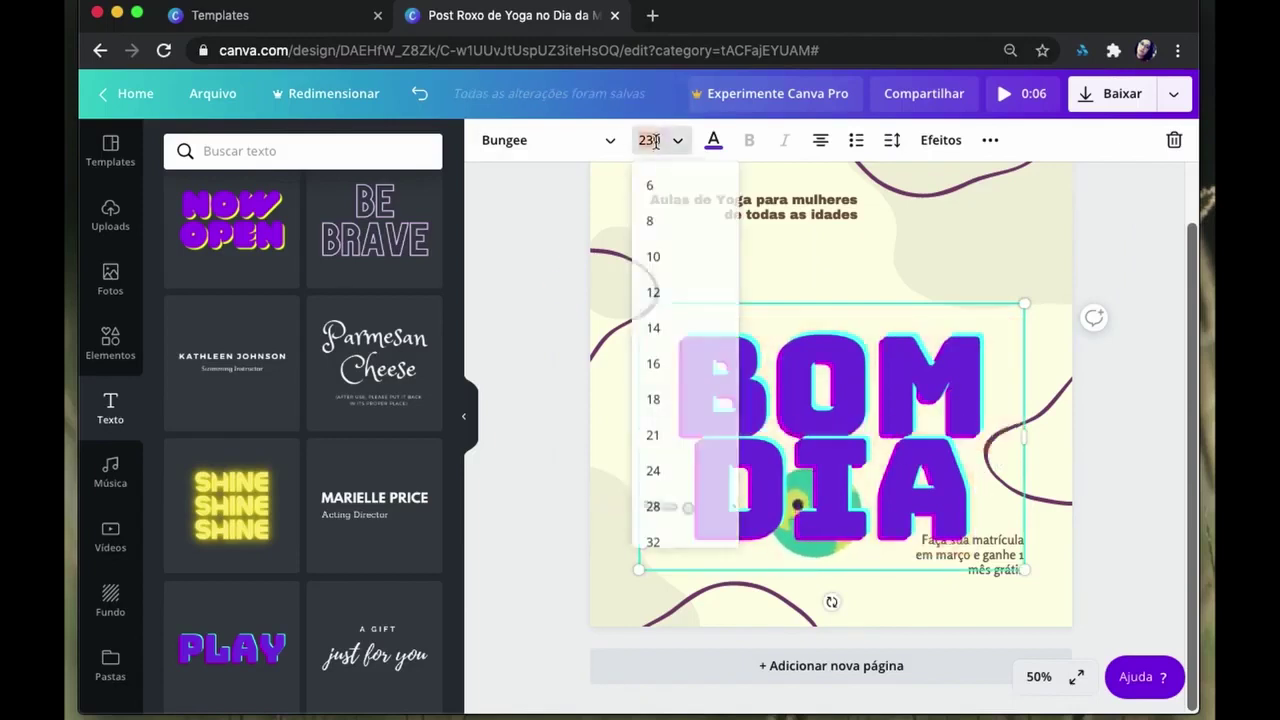
text(0)
key(BackSpace)
text(1)
key(Return)
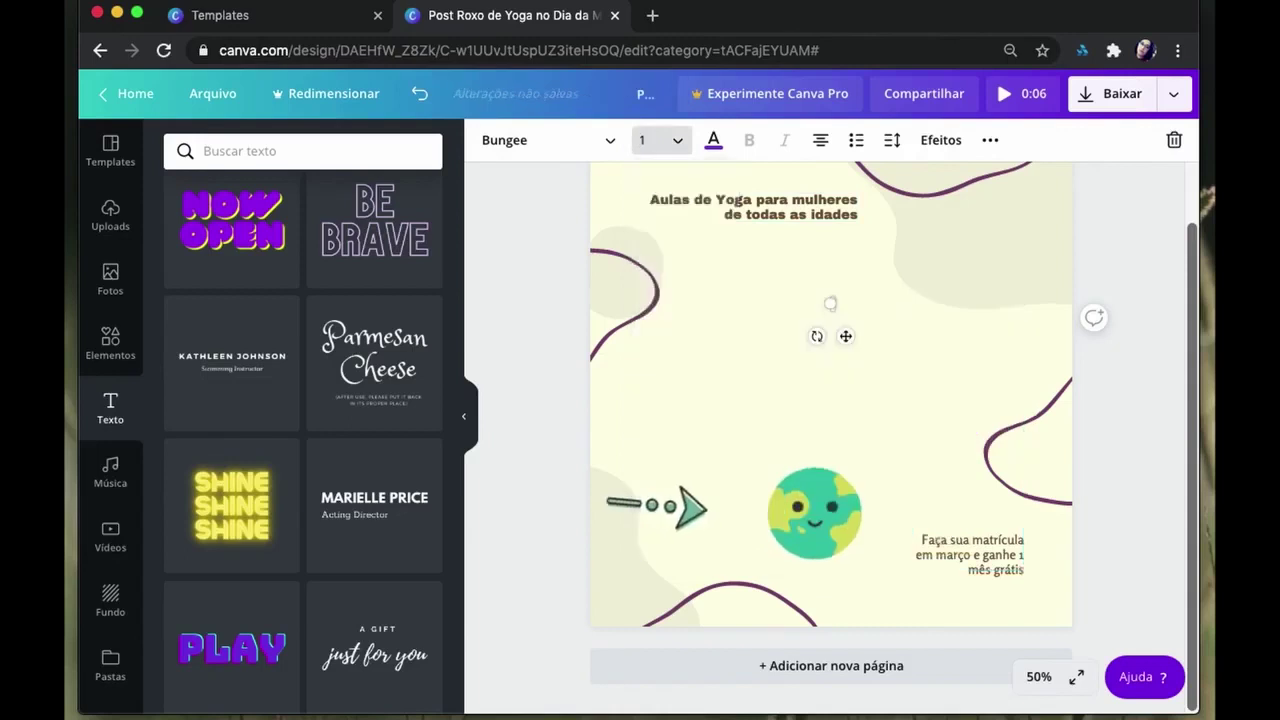
click(655, 141)
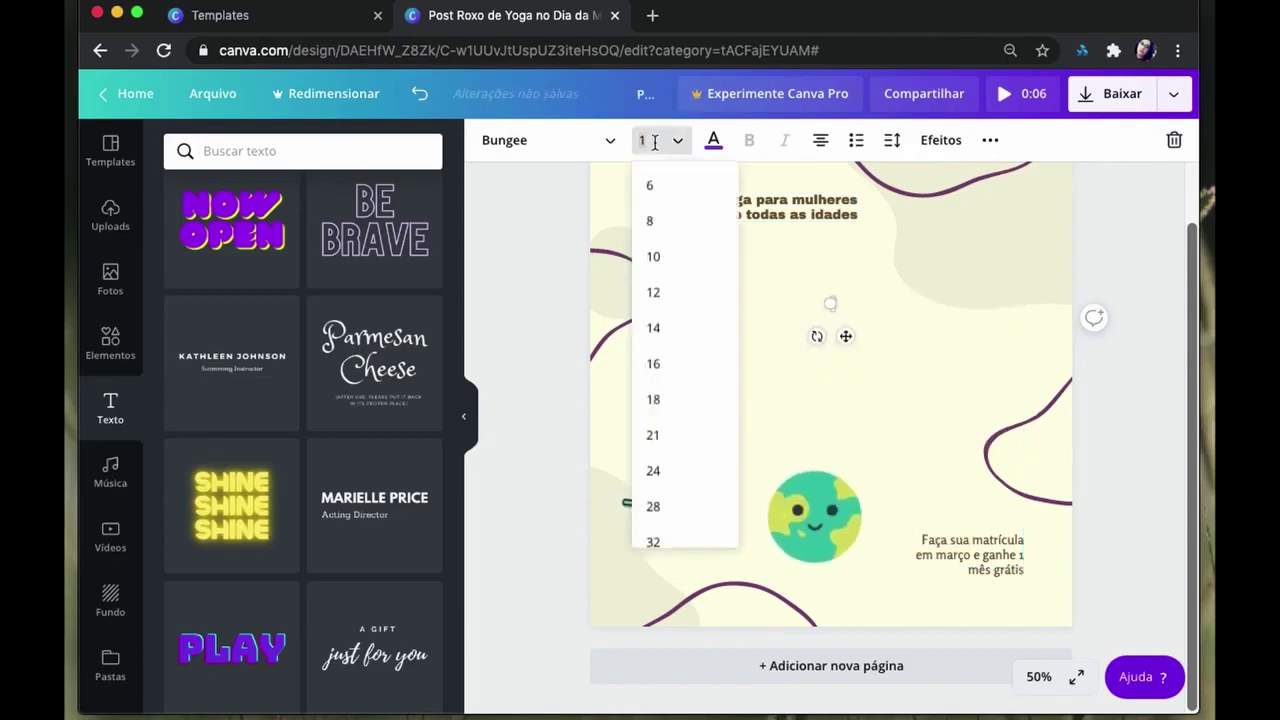
text(200)
key(Return)
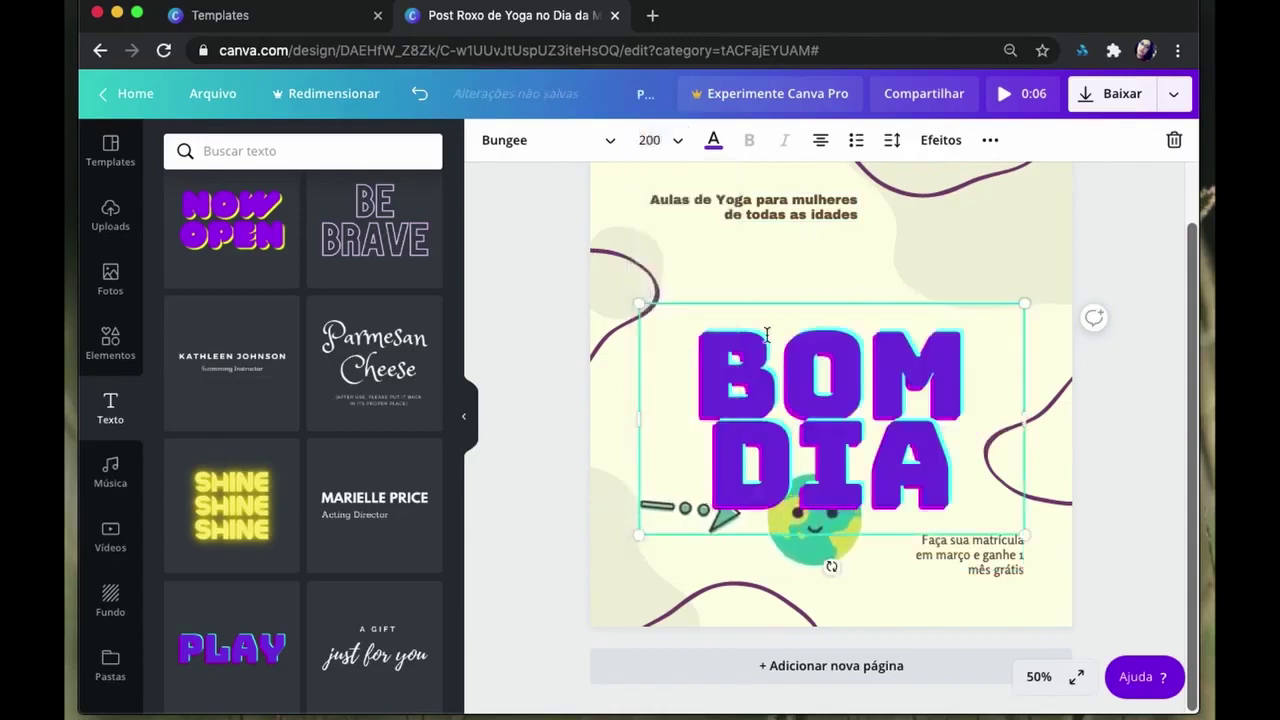
click(889, 145)
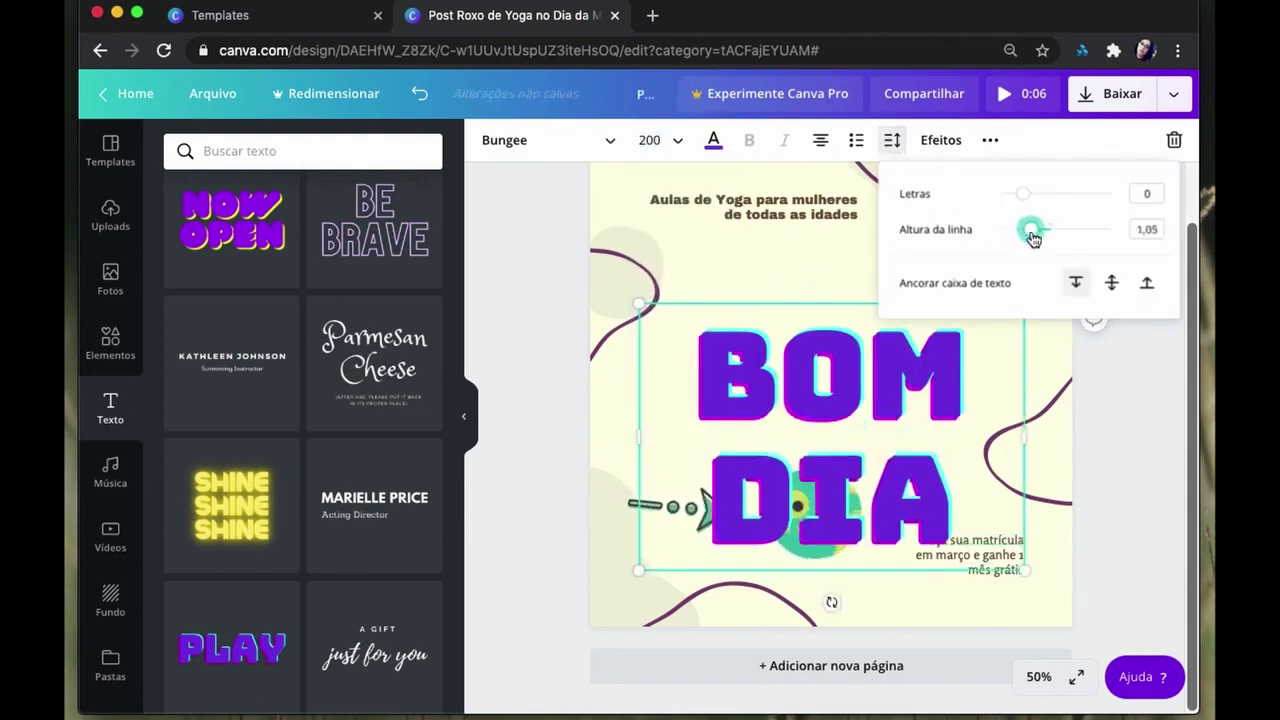
drag(1020, 236, 1022, 229)
click(1082, 390)
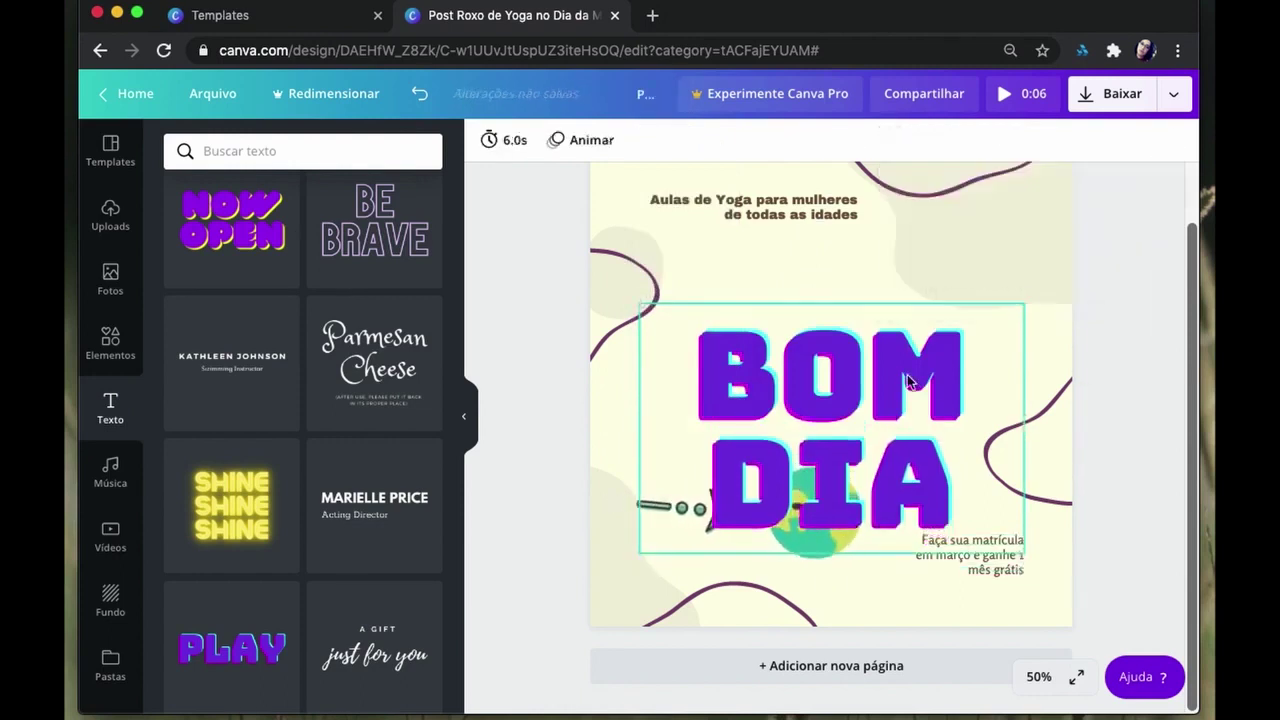
drag(887, 343, 877, 319)
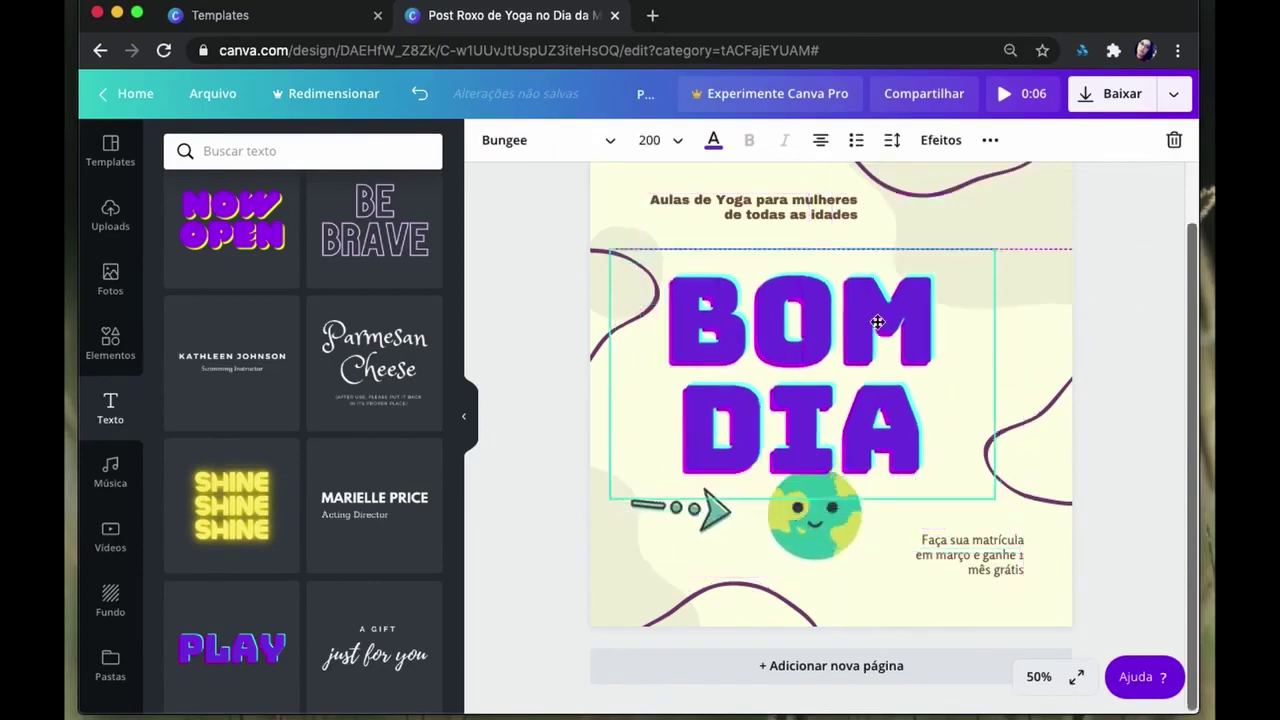
Step: Set BOM DIA to size 120, join it onto one line and centre it above the globe
click(672, 140)
scroll(680, 455, down, 5)
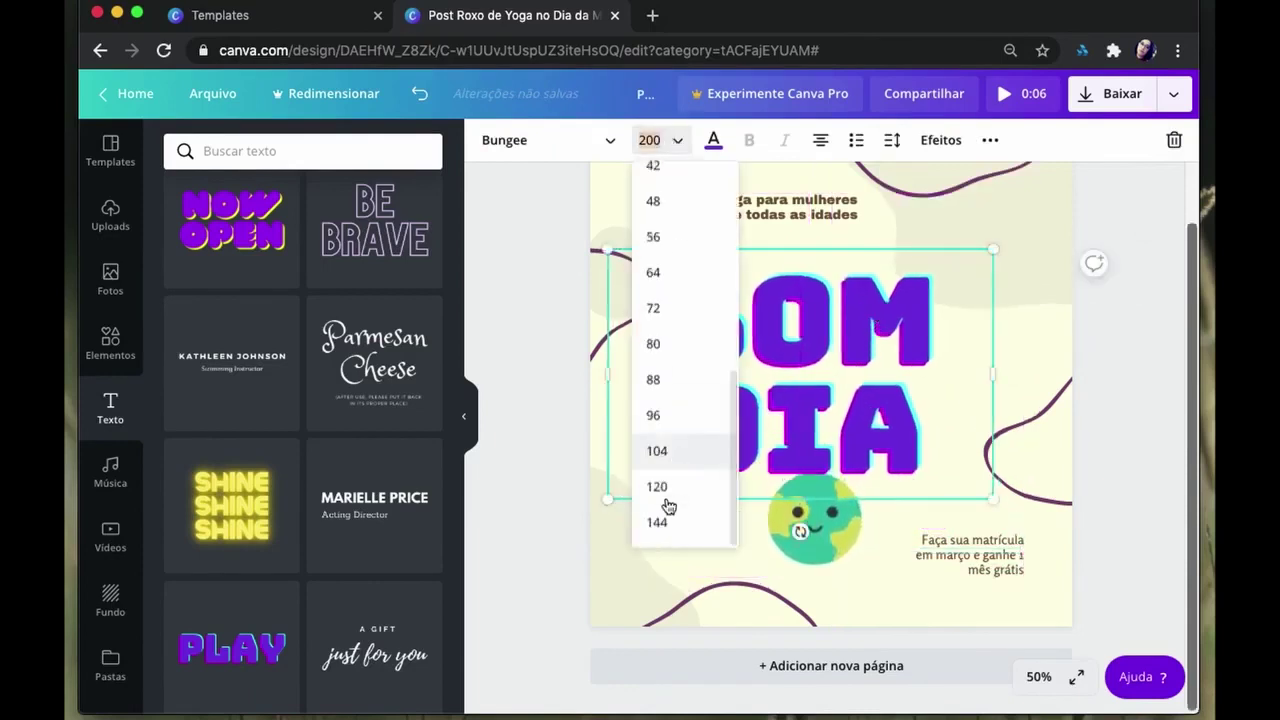
click(666, 496)
drag(847, 377, 858, 405)
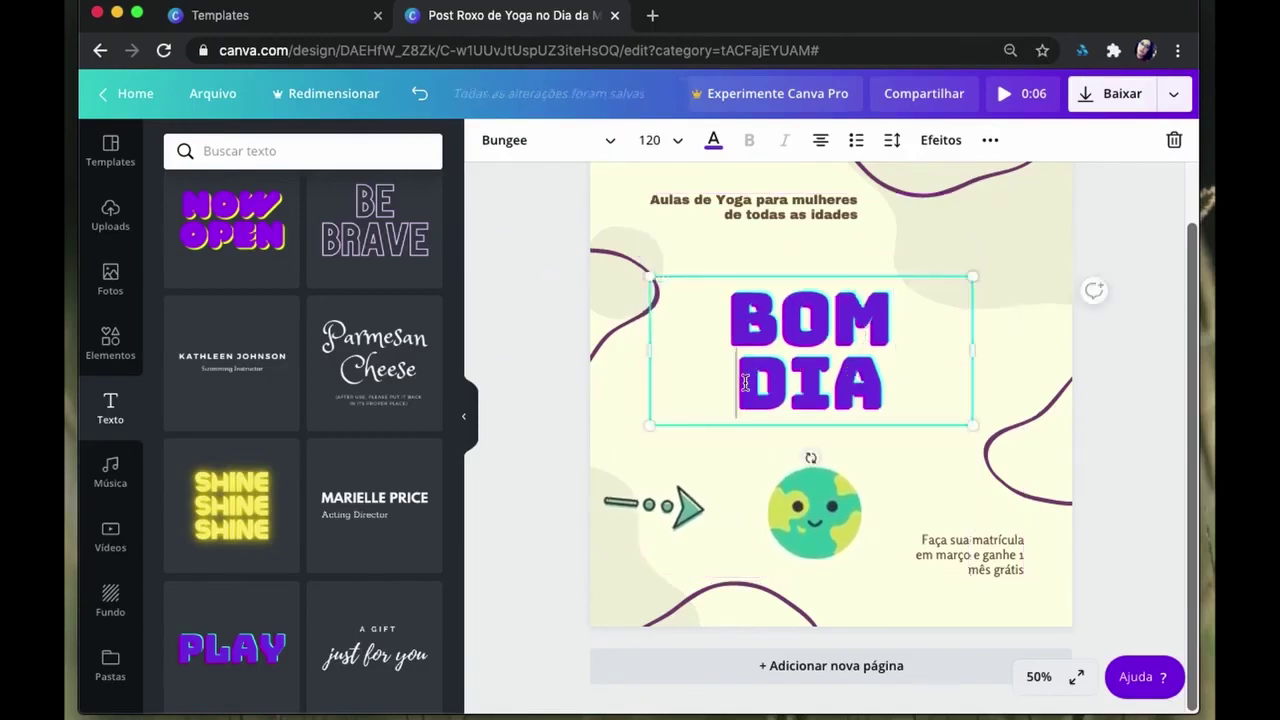
key(BackSpace)
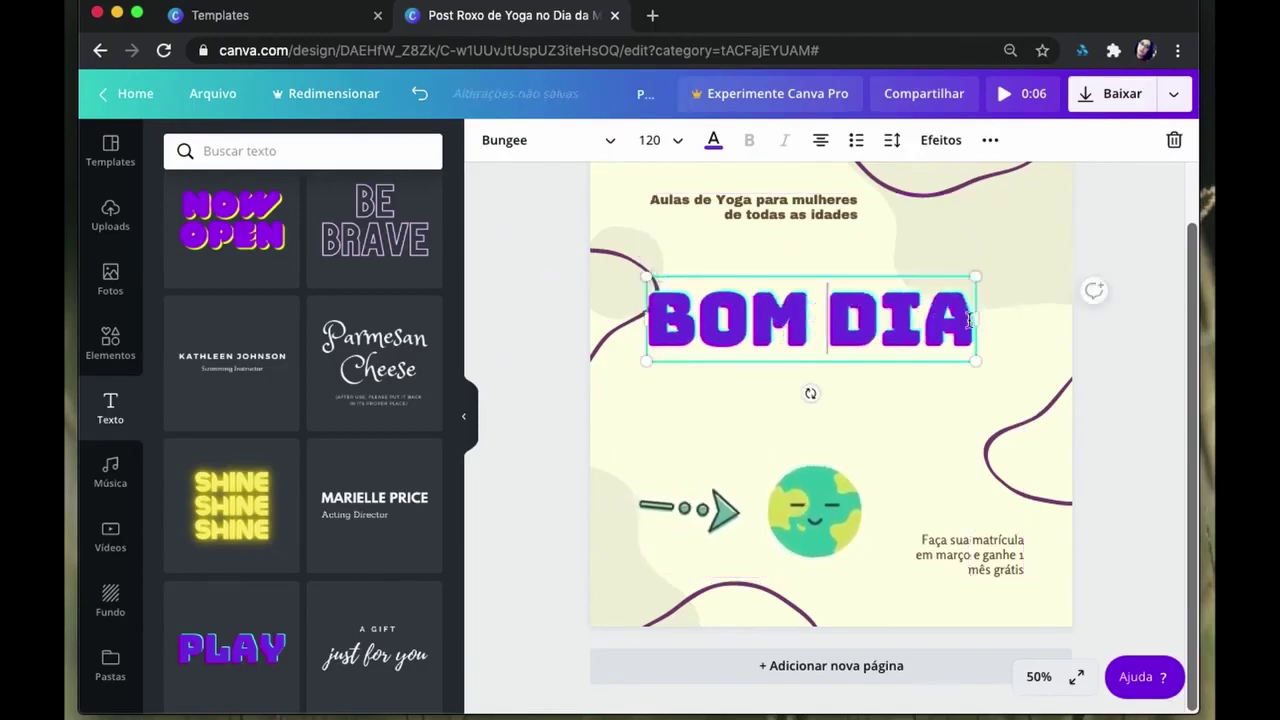
click(1131, 252)
drag(967, 321, 995, 345)
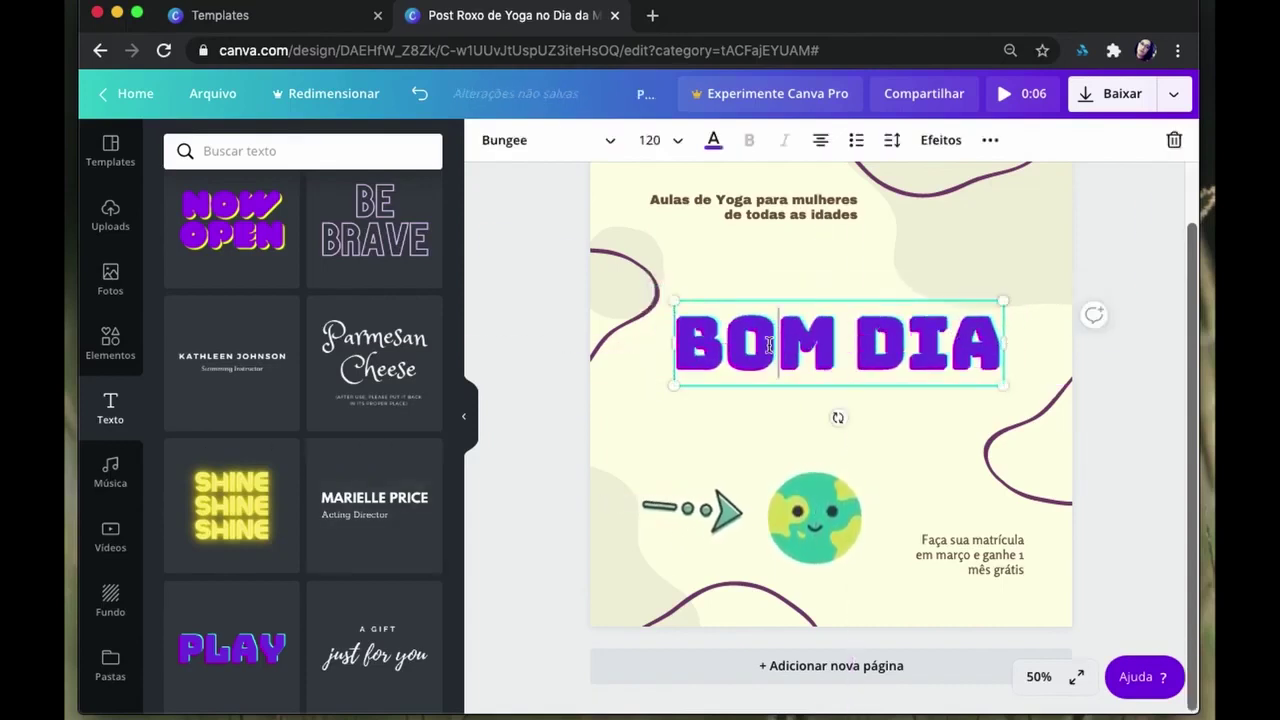
drag(995, 355, 714, 340)
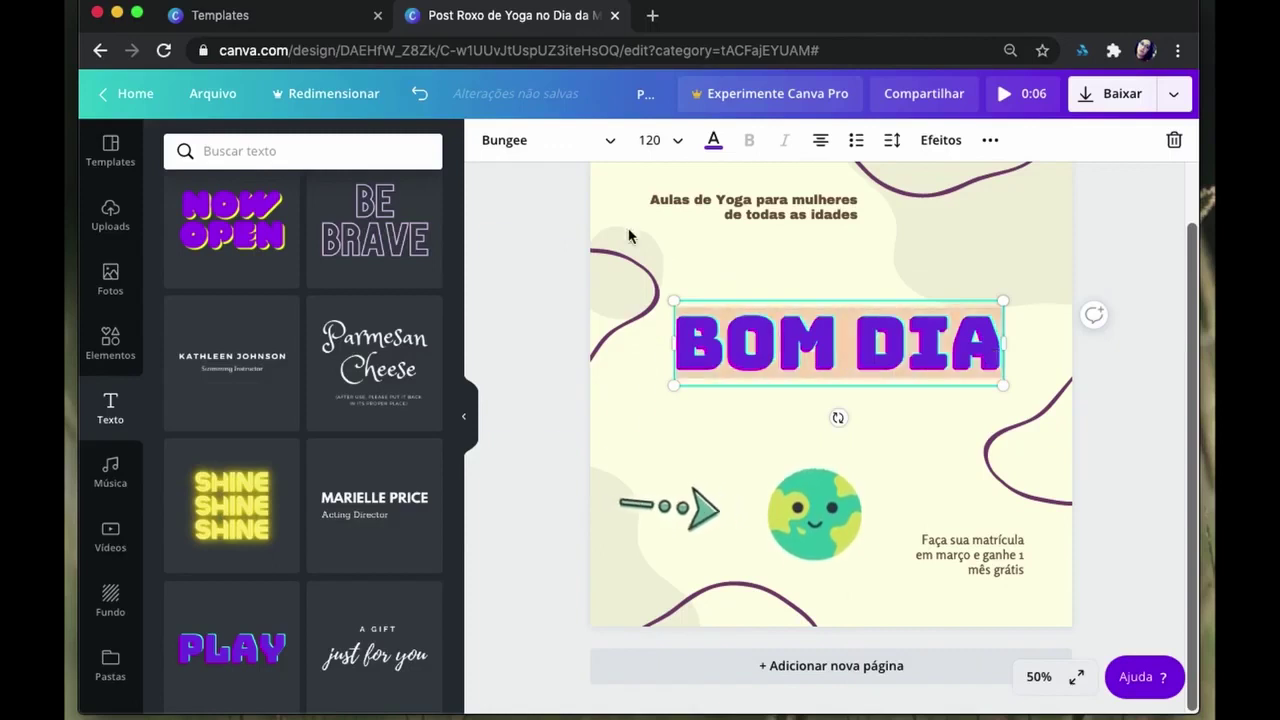
Step: Try fonts such as Archivo Black, Amita and Apricots for BOM DIA, settling on Anton
click(571, 140)
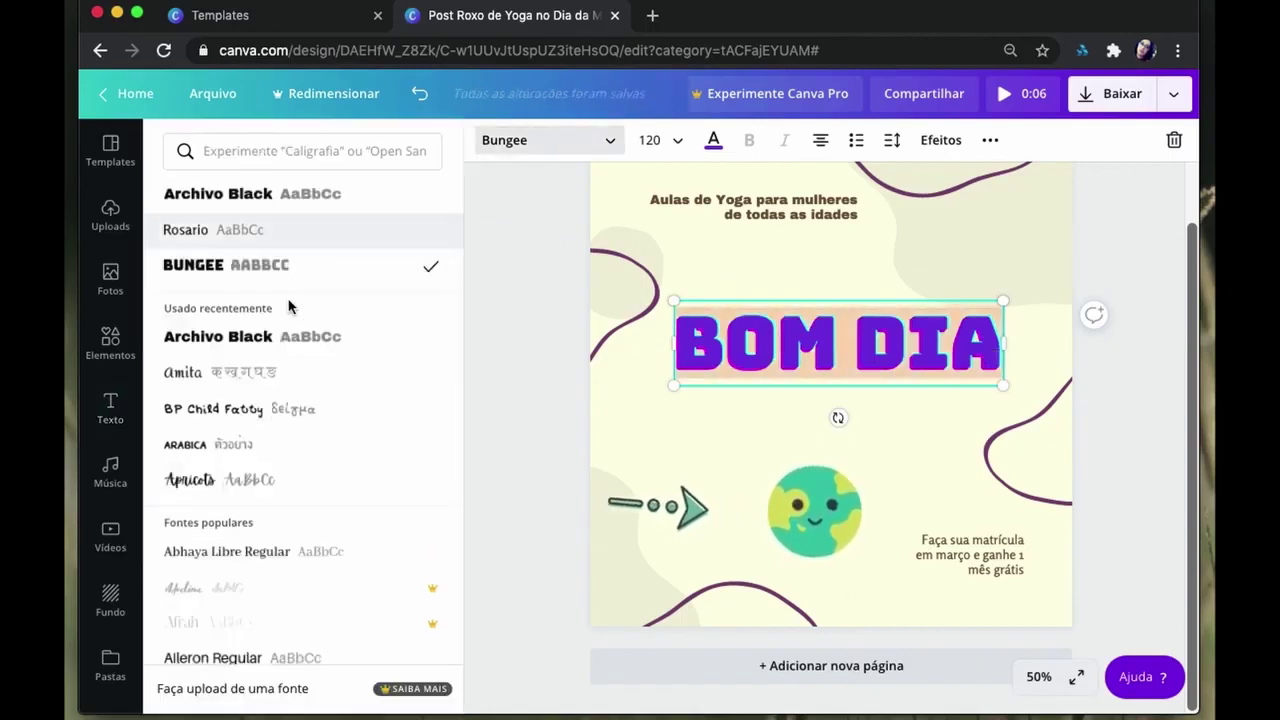
click(222, 344)
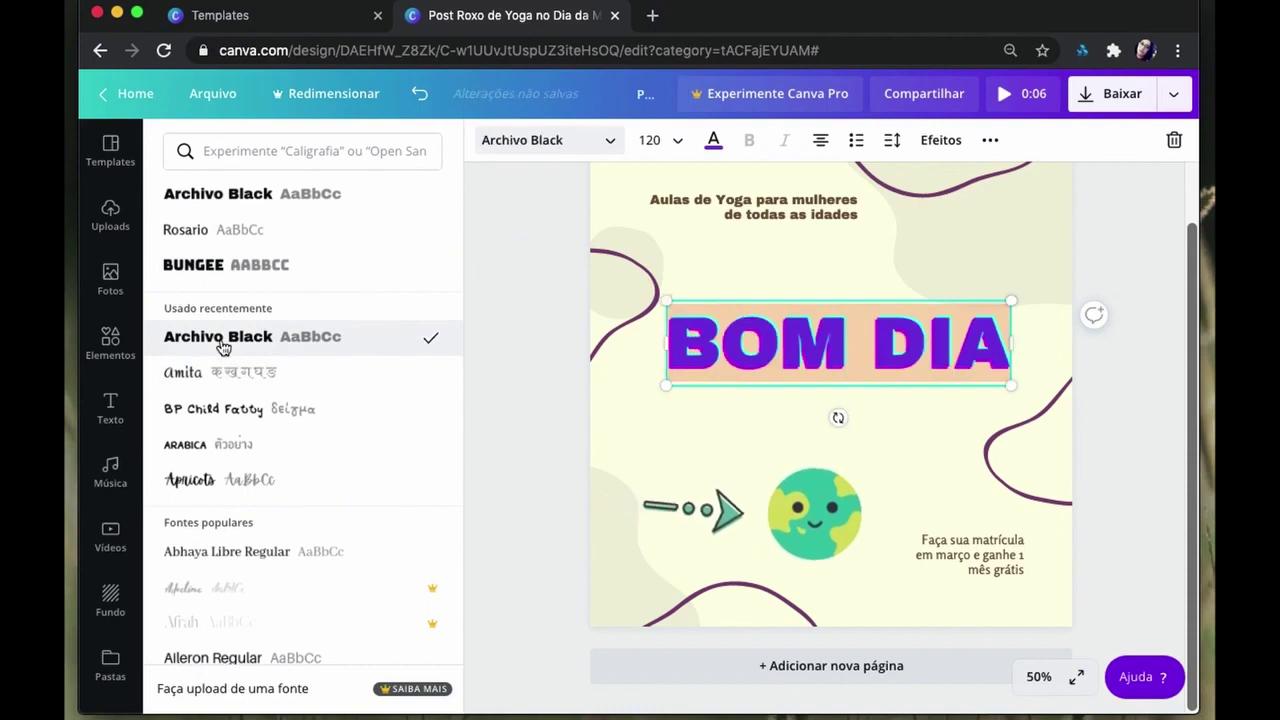
click(217, 387)
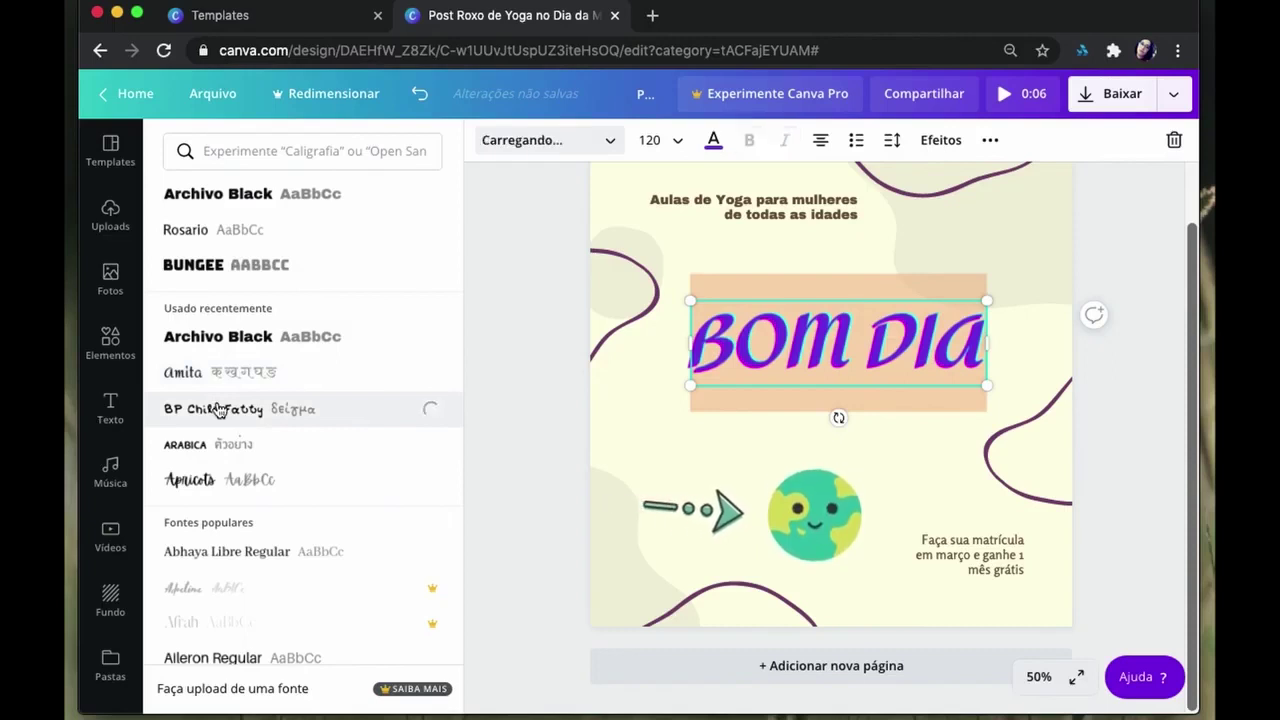
click(216, 480)
click(216, 544)
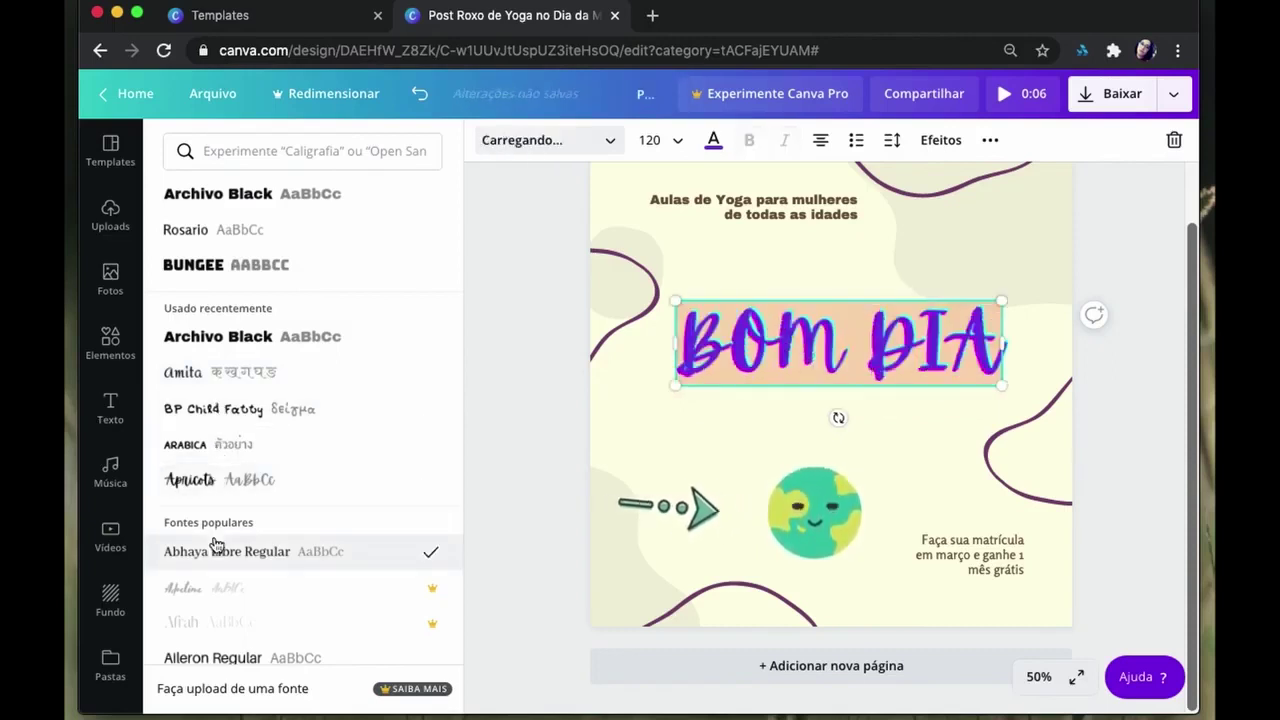
scroll(212, 543, down, 3)
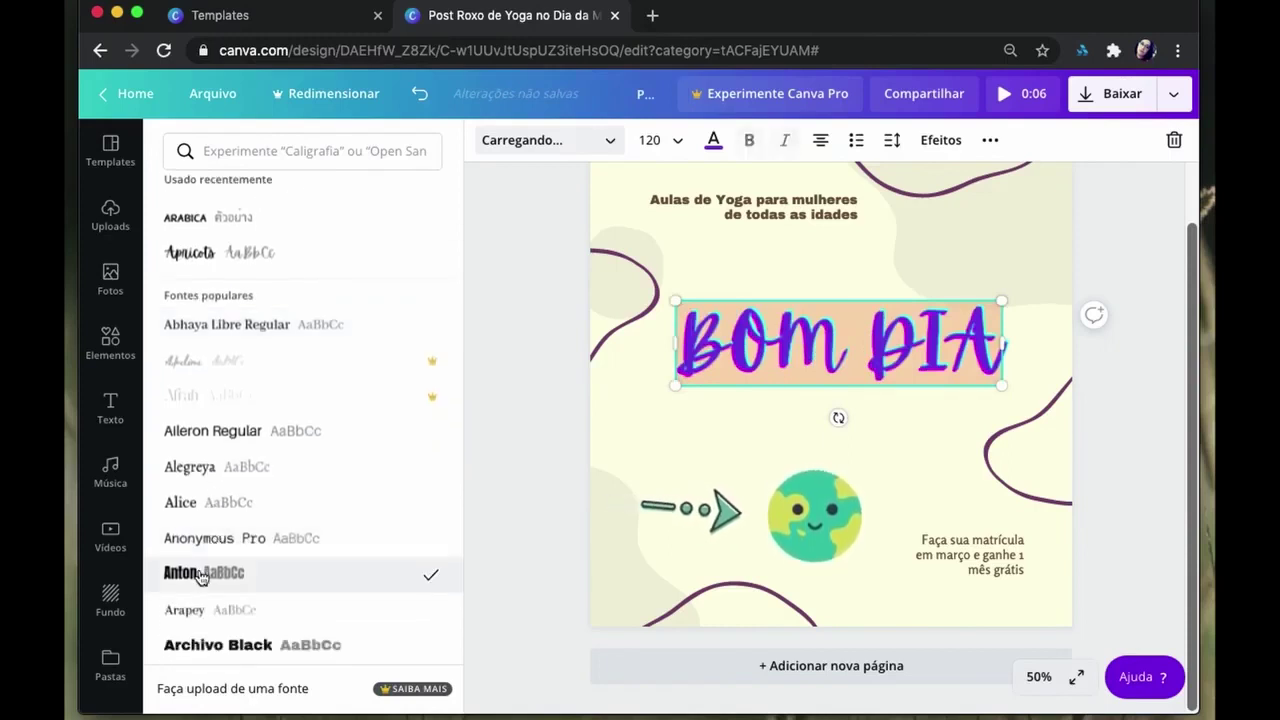
Step: Try crimson, purple and dark blue for BOM DIA before settling on orange lettering
click(713, 142)
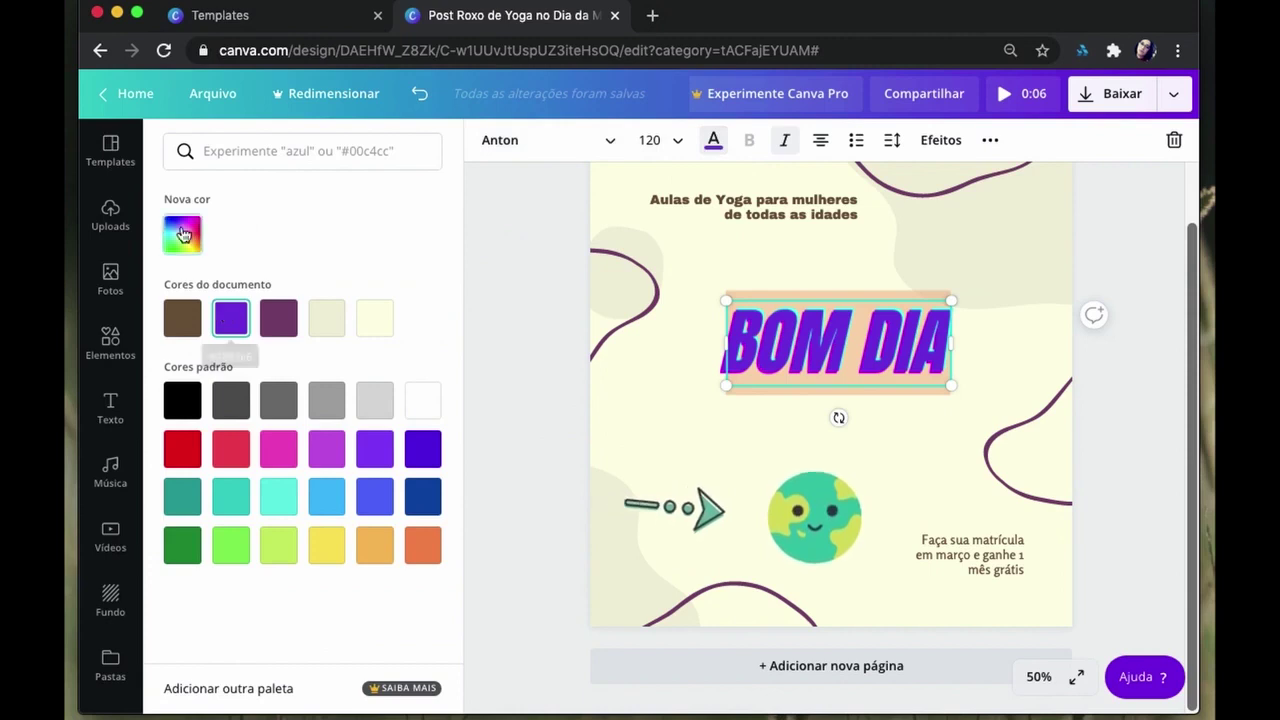
click(233, 466)
click(279, 319)
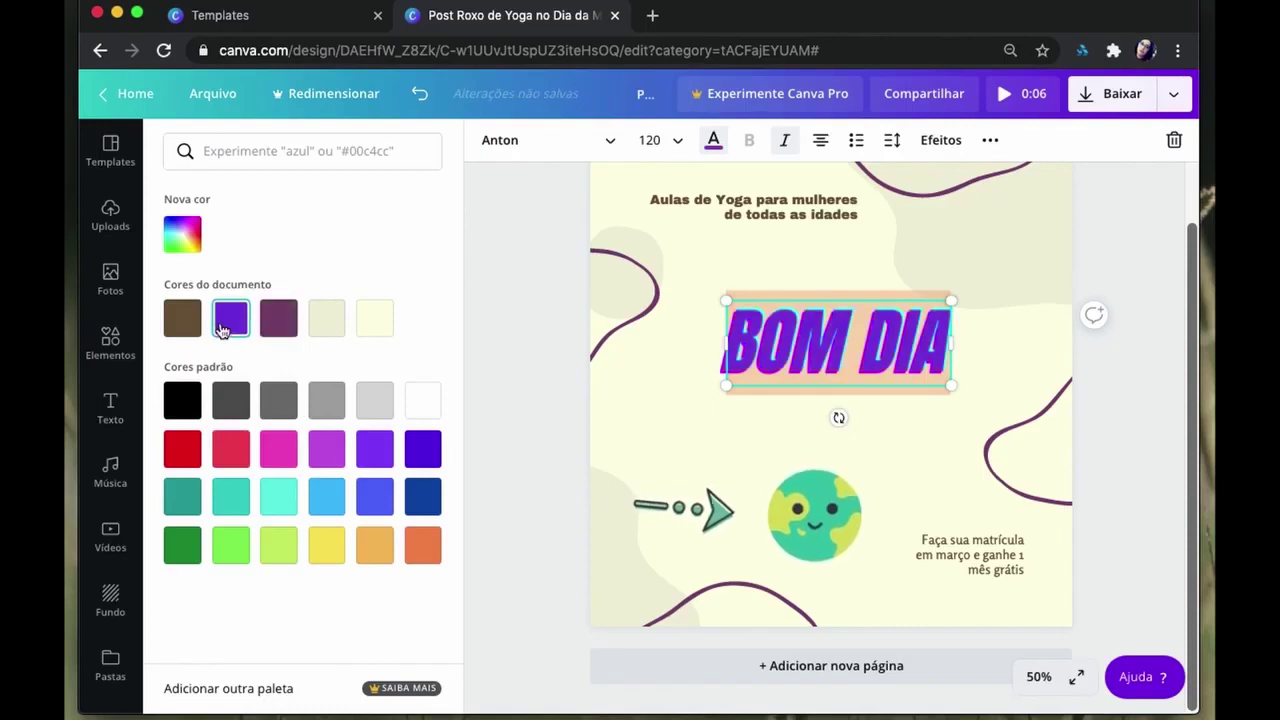
click(424, 506)
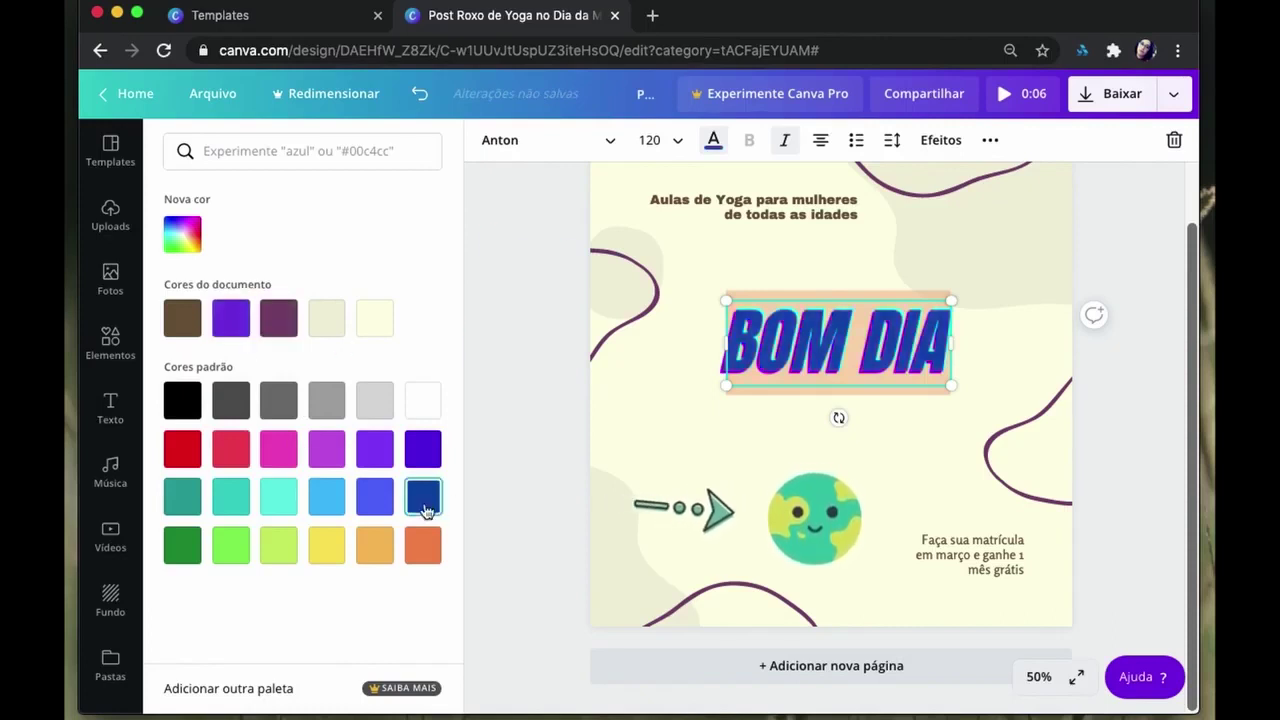
click(423, 548)
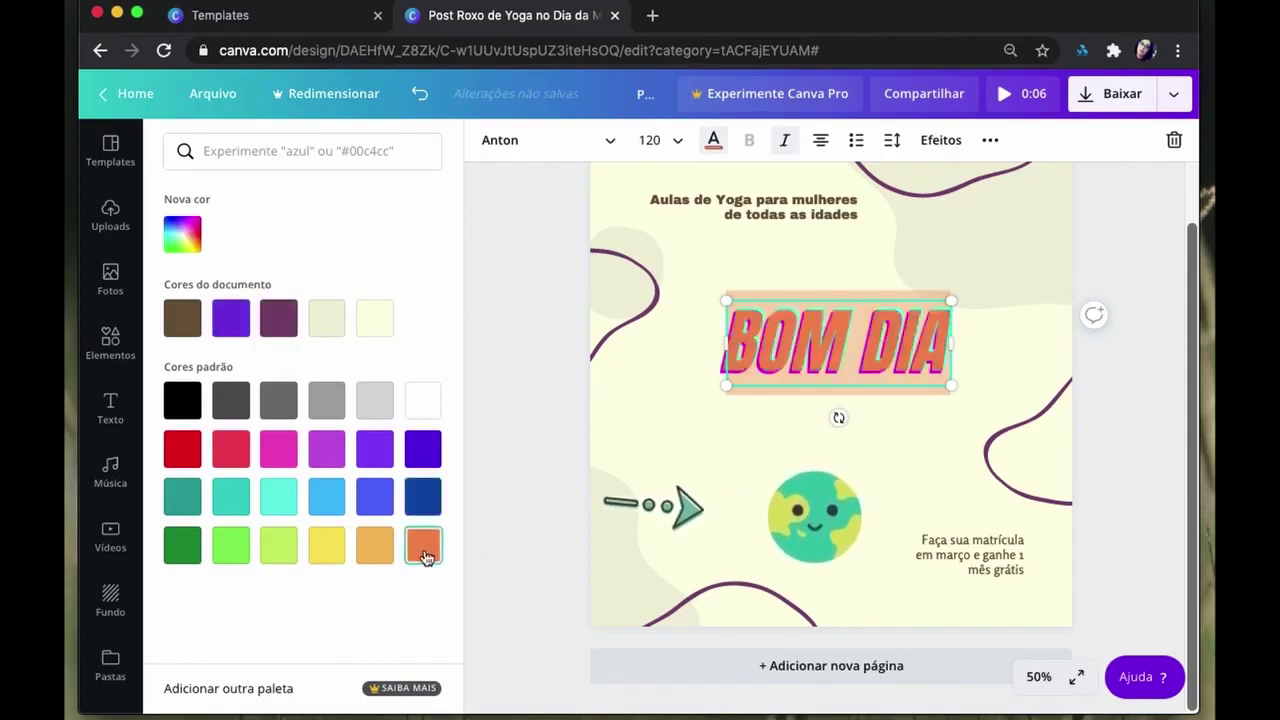
click(569, 406)
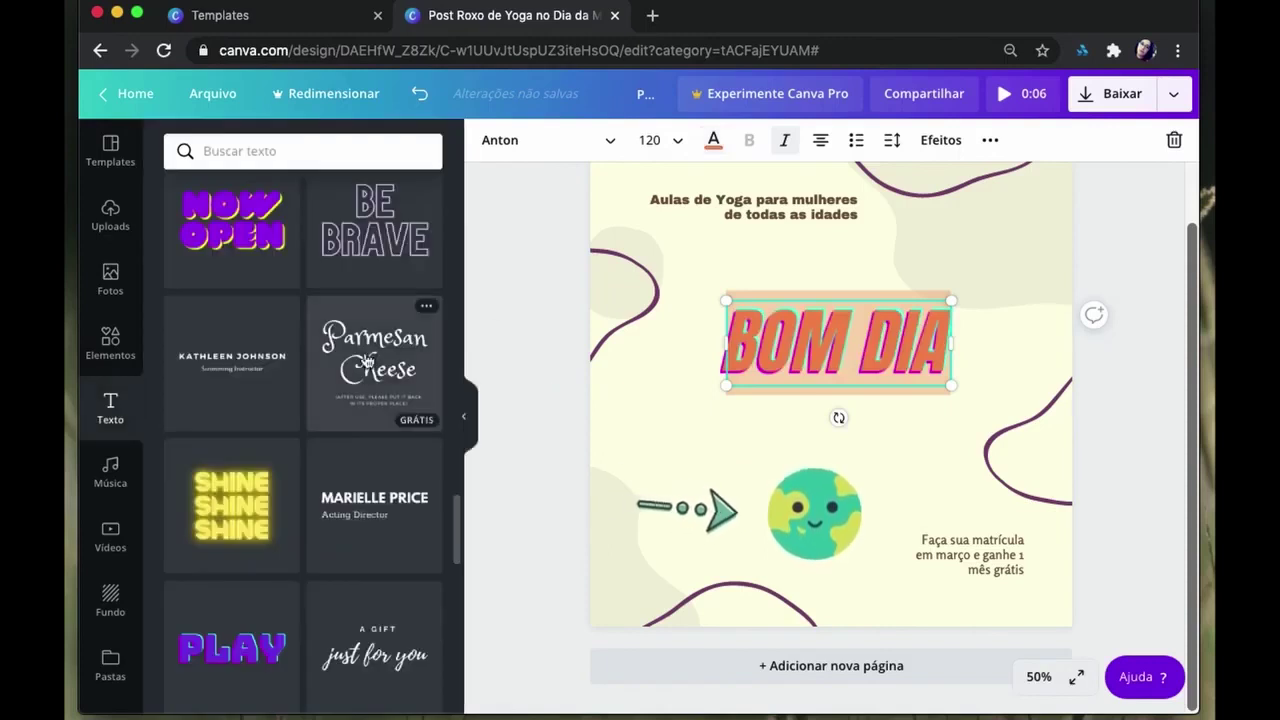
Step: Scroll the Texto presets and add the GRAPHIC DESIGN text template to the post
scroll(367, 362, down, 5)
scroll(367, 362, down, 5)
scroll(367, 360, down, 5)
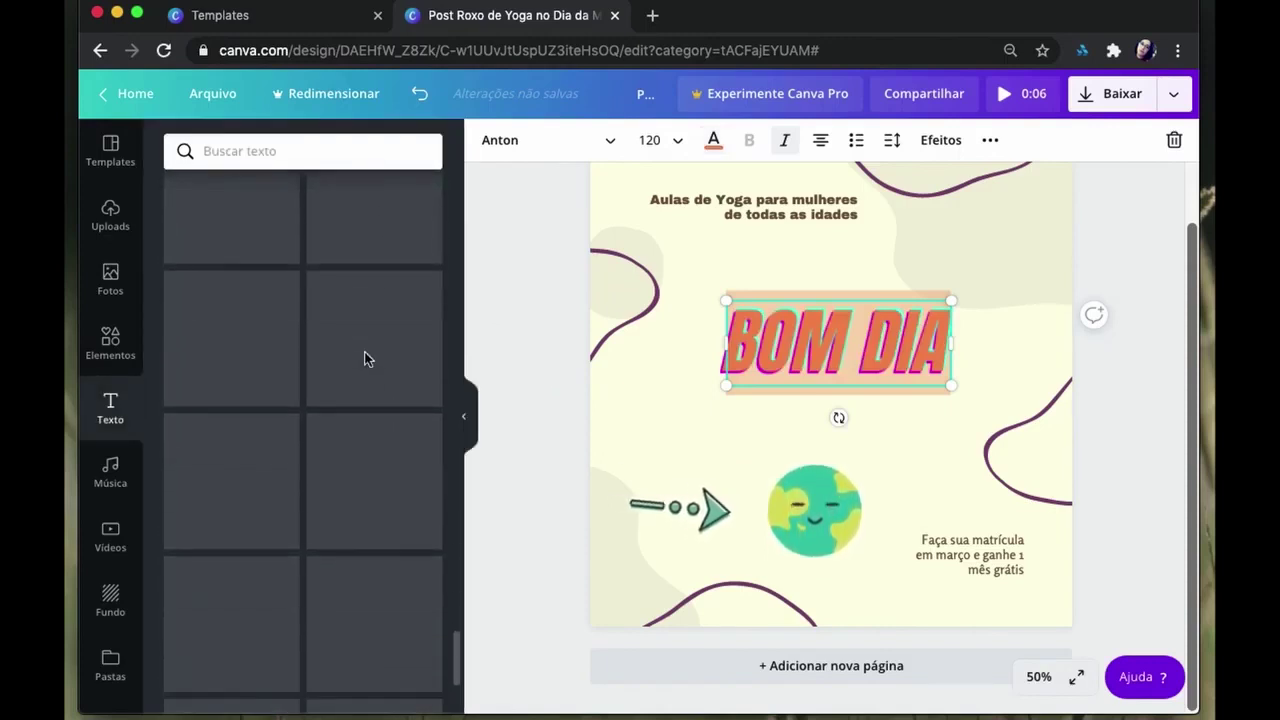
scroll(367, 360, up, 3)
scroll(367, 362, down, 1)
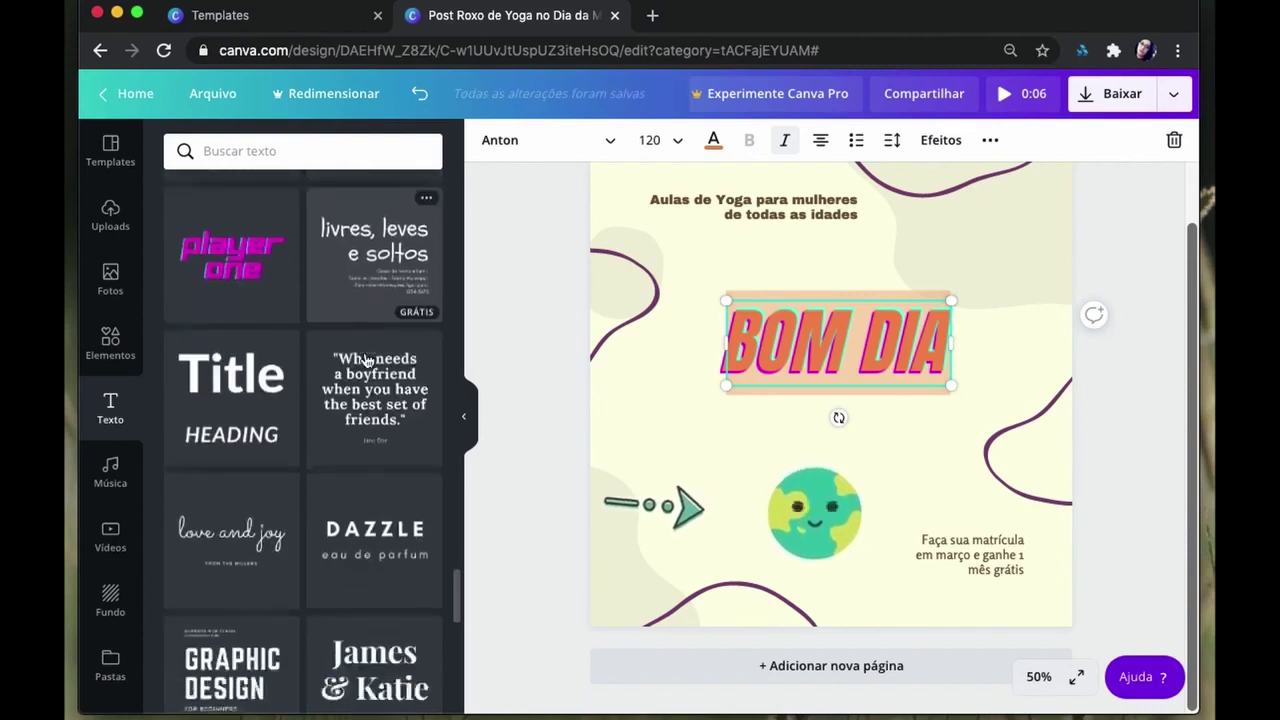
scroll(367, 380, down, 1)
scroll(343, 366, down, 3)
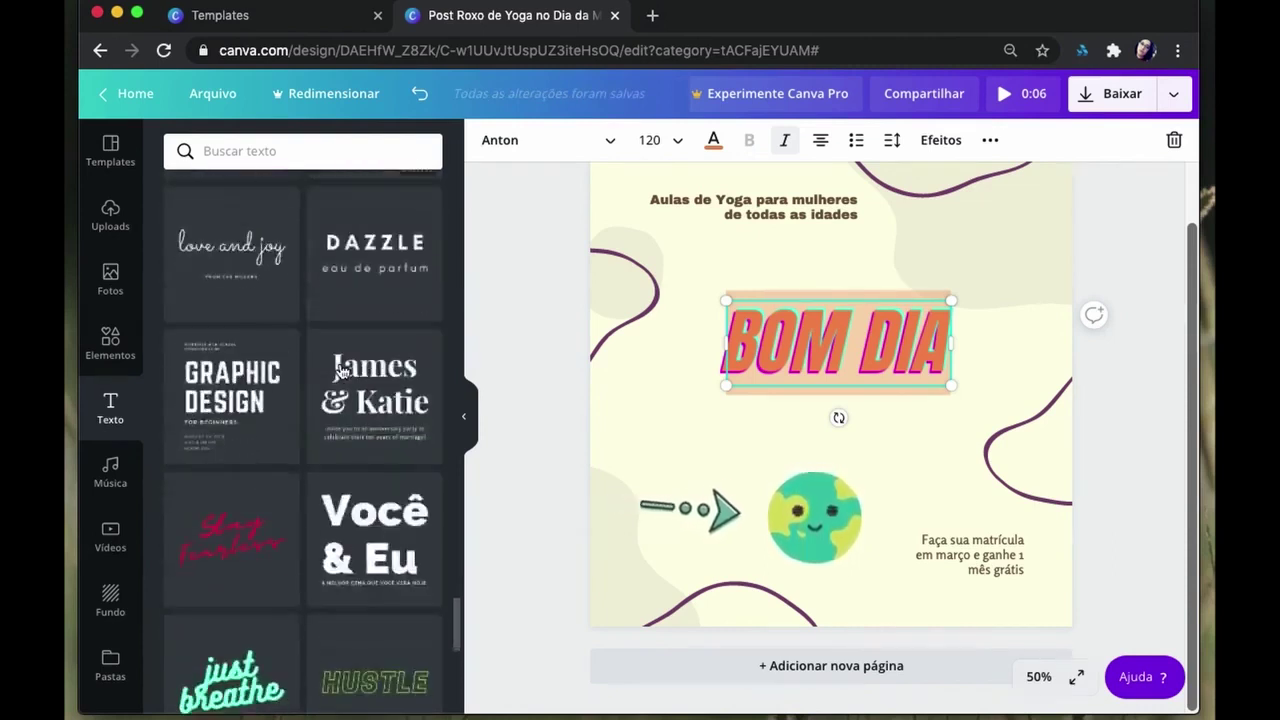
scroll(343, 366, down, 2)
scroll(343, 366, up, 1)
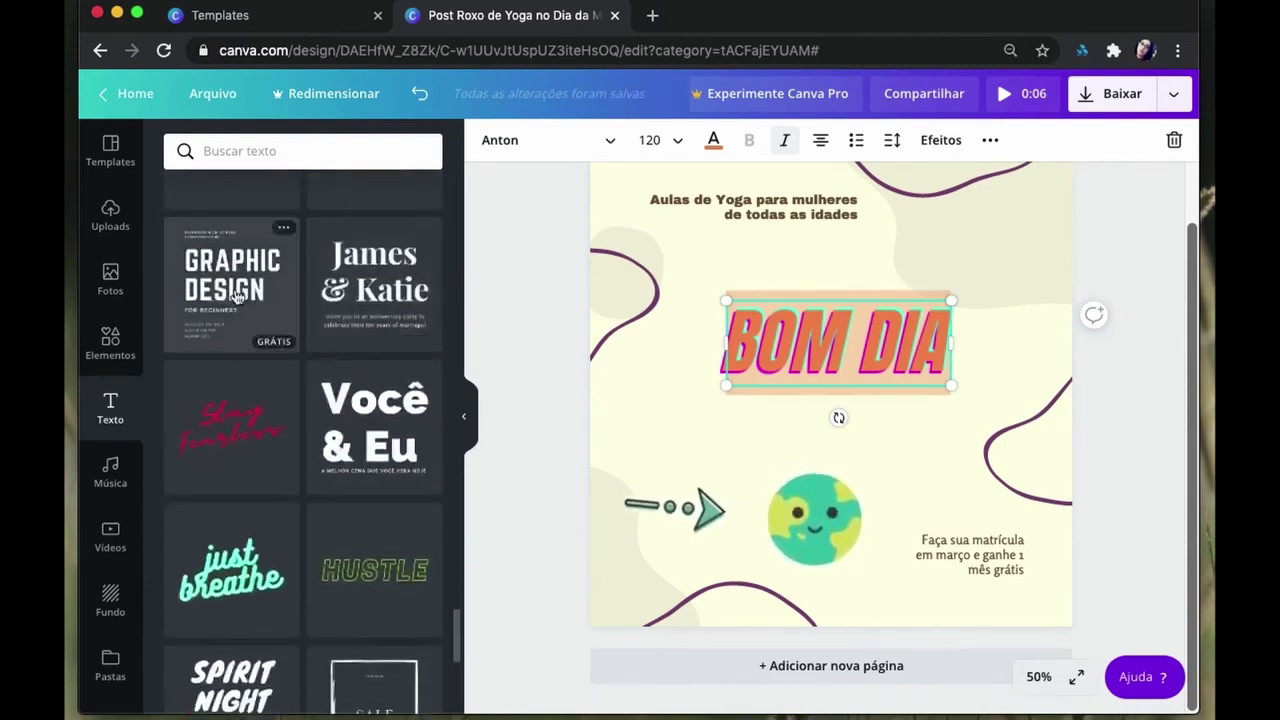
click(240, 293)
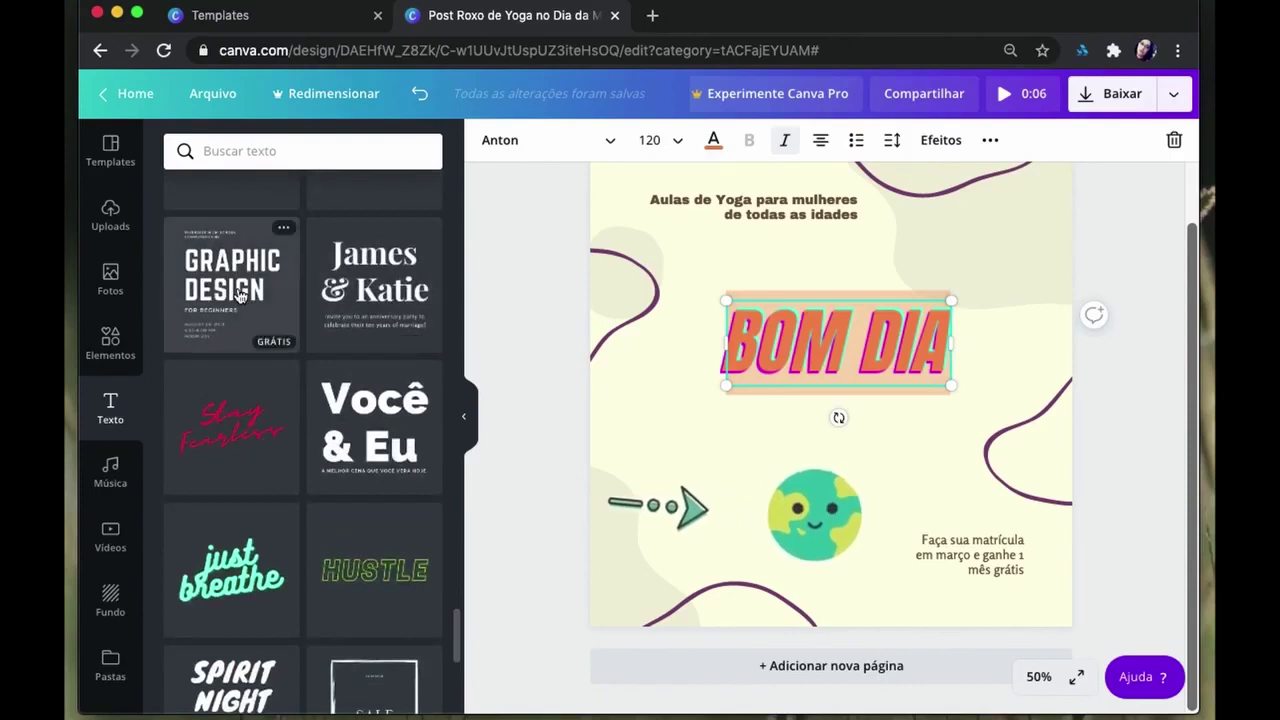
Step: Undo the duplicated GRAPHIC DESIGN copies and step back until BOM DIA is removed
drag(814, 341, 968, 347)
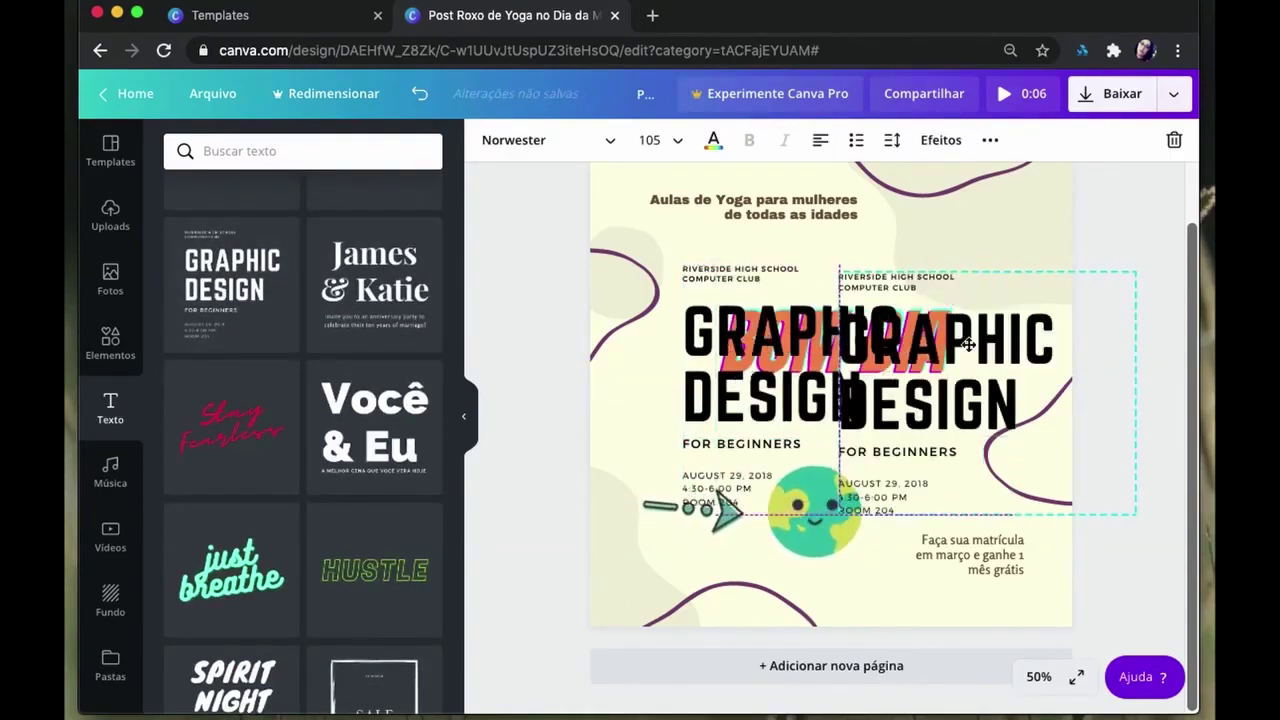
key(ctrl+z)
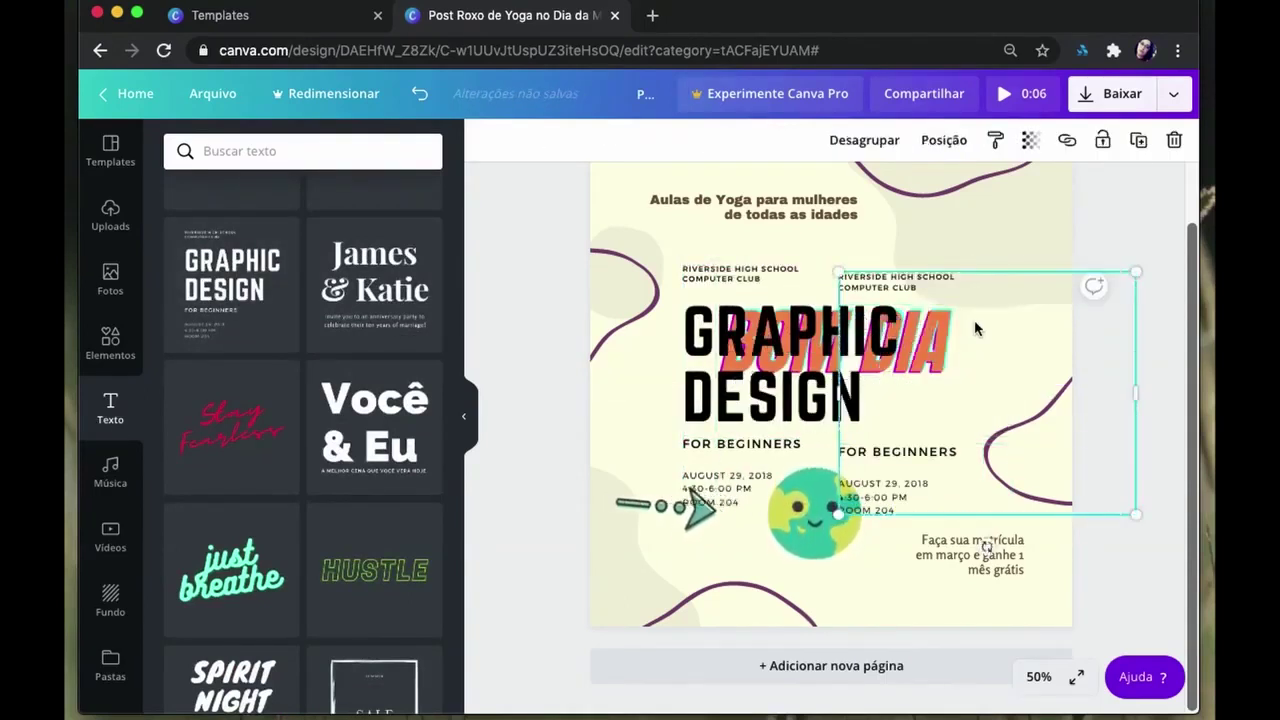
key(ctrl+z)
click(948, 328)
key(Delete)
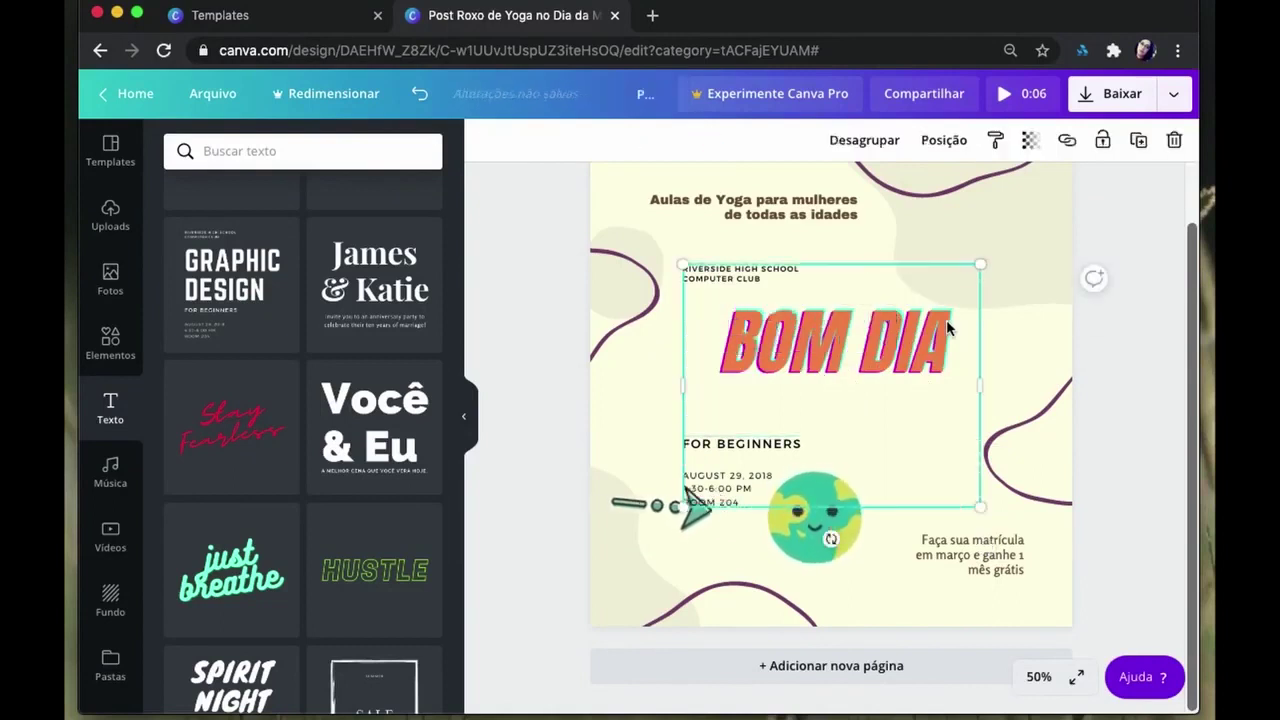
key(ctrl+z)
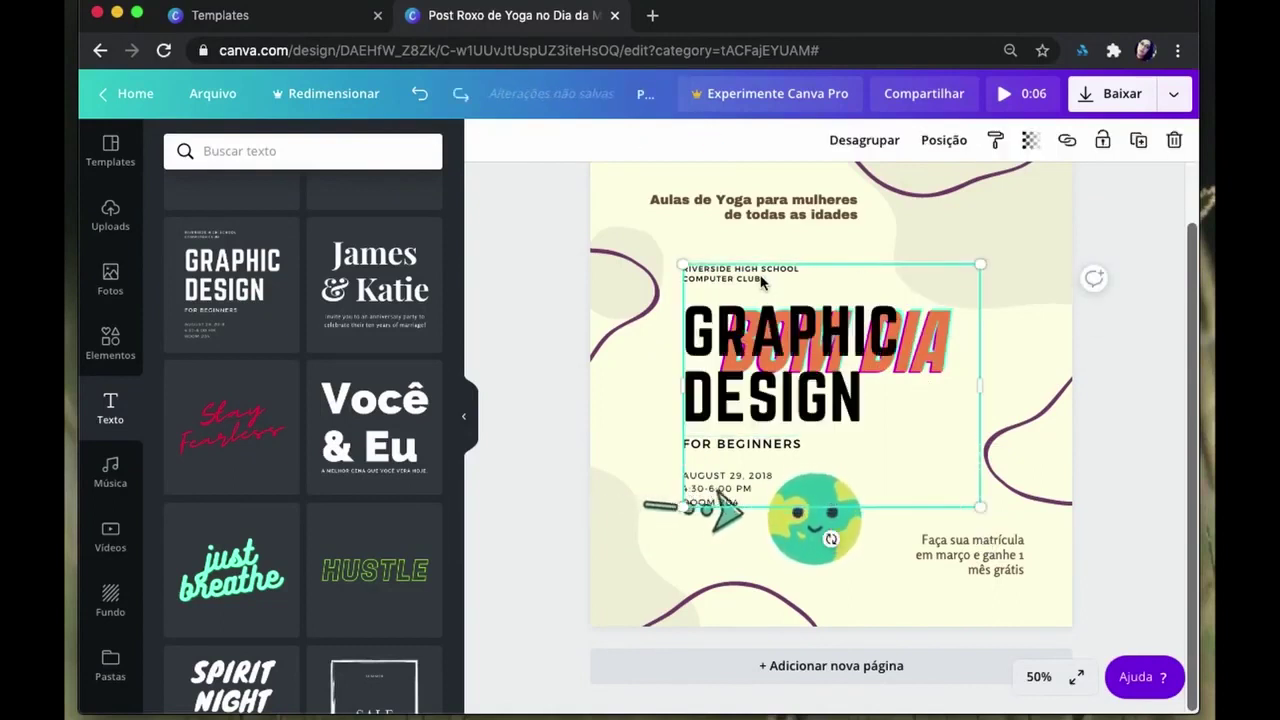
key(ctrl+z)
key(ctrl+z)
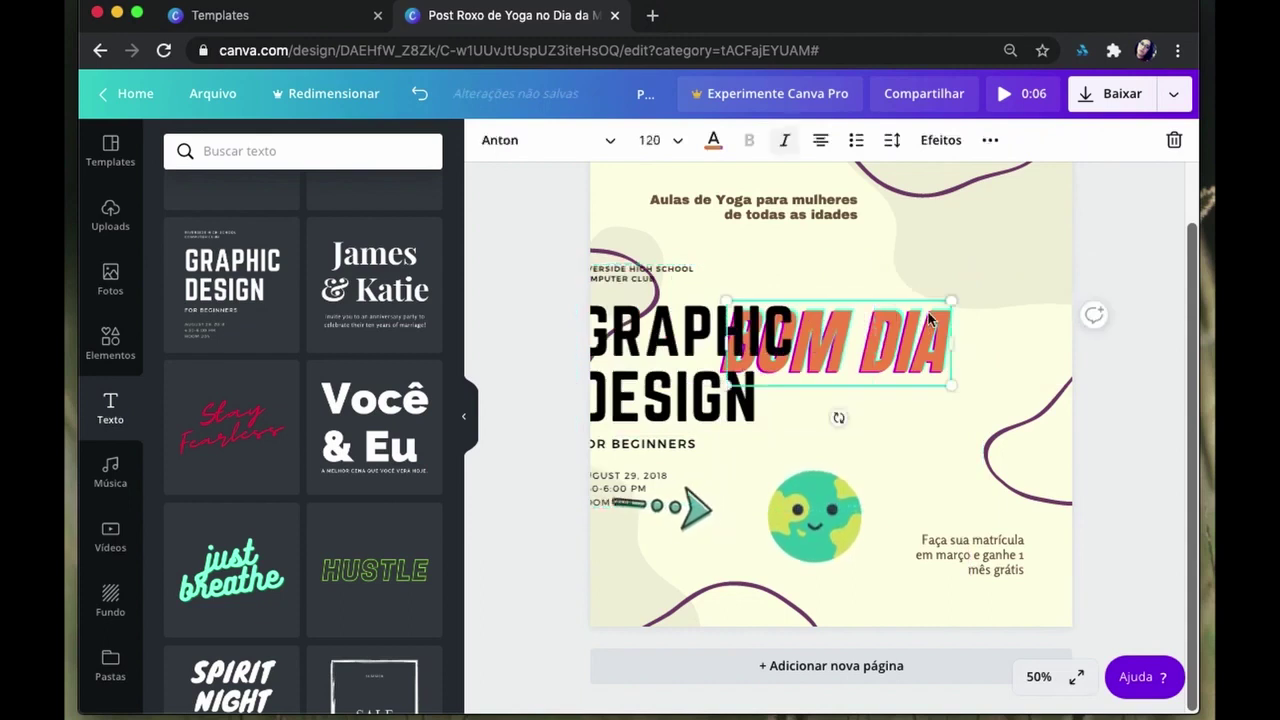
key(ctrl+z)
Step: Shrink the GRAPHIC DESIGN group and position it in the middle of the post
drag(760, 315, 868, 315)
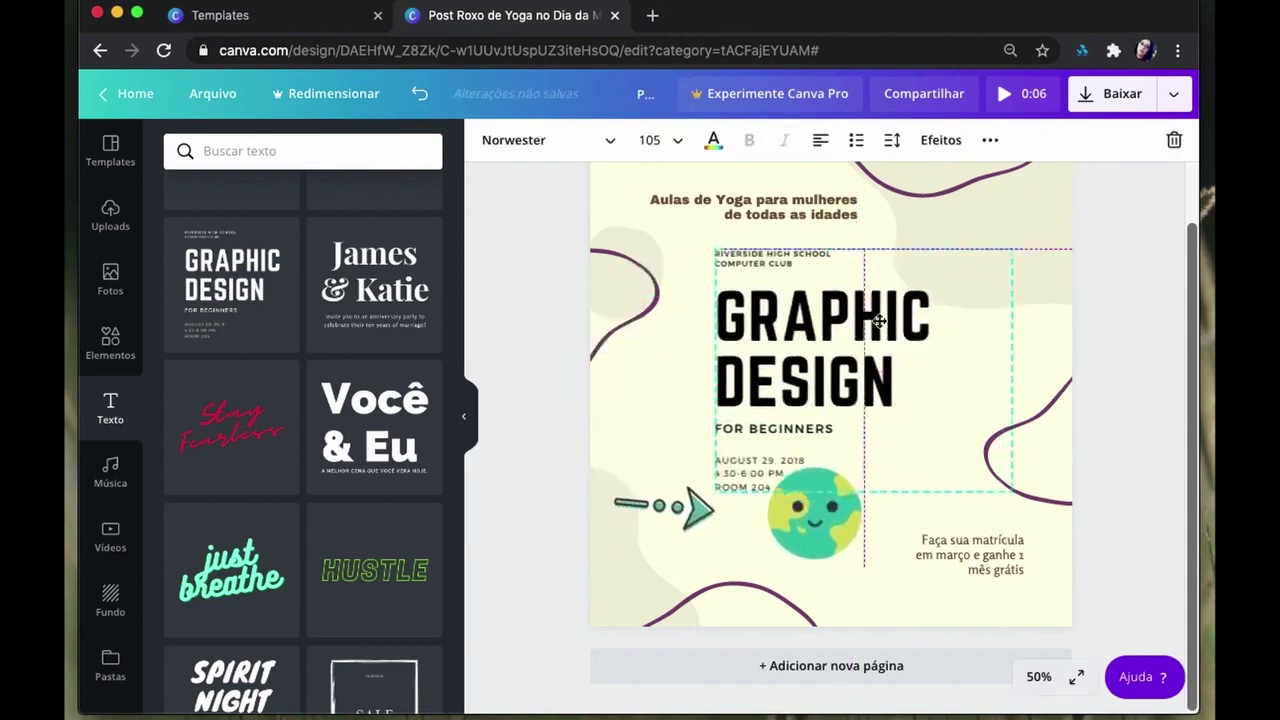
drag(947, 260, 881, 306)
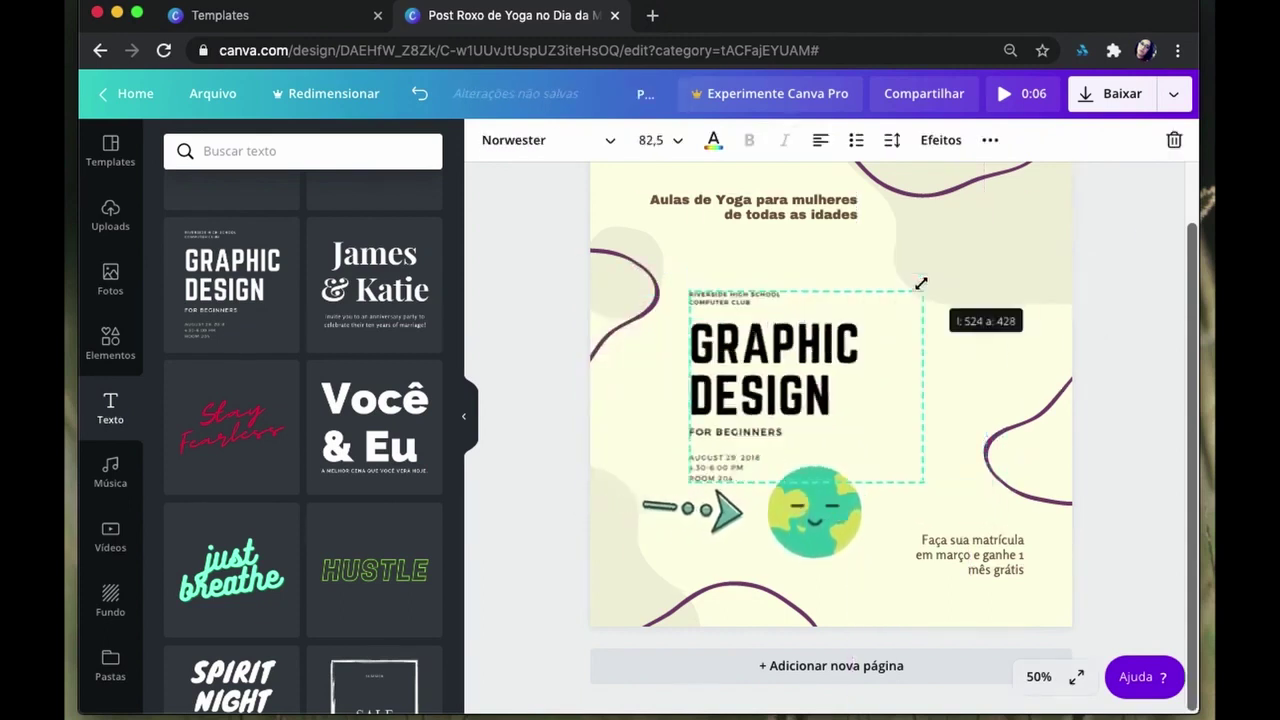
mouse_move(760, 431)
mouse_down()
mouse_move(763, 389)
mouse_move(733, 470)
mouse_up()
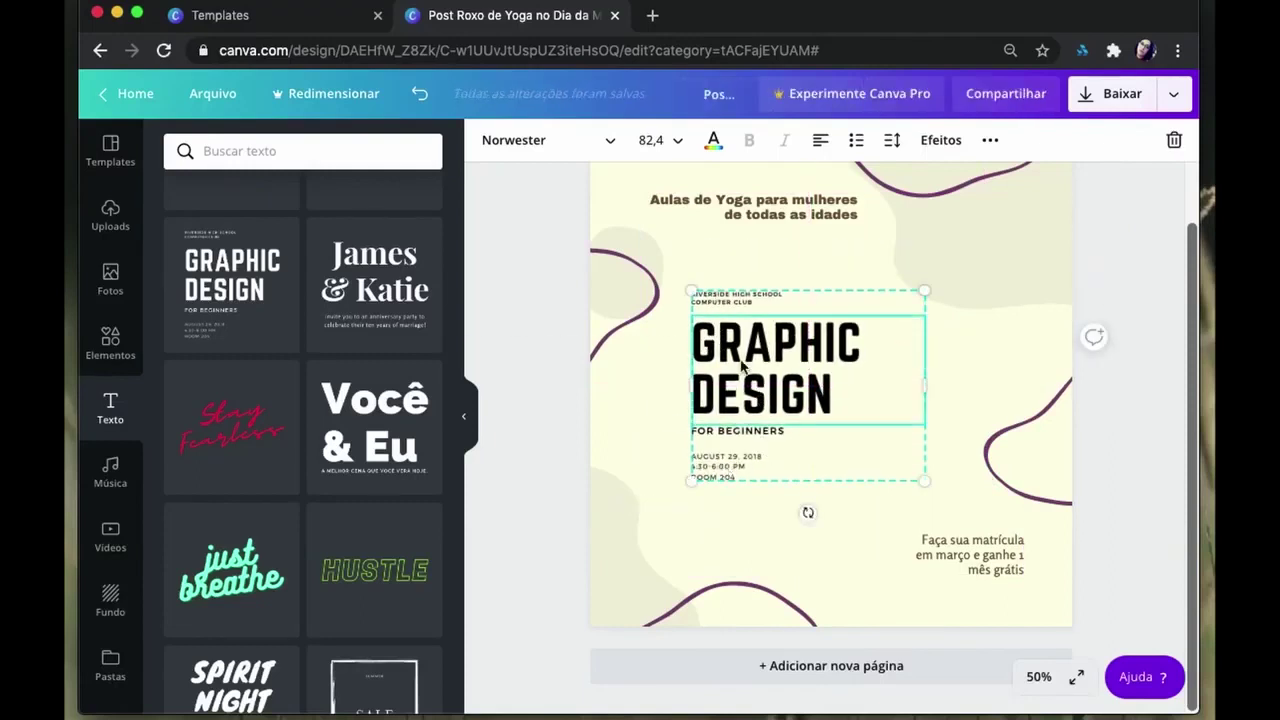
drag(742, 365, 746, 365)
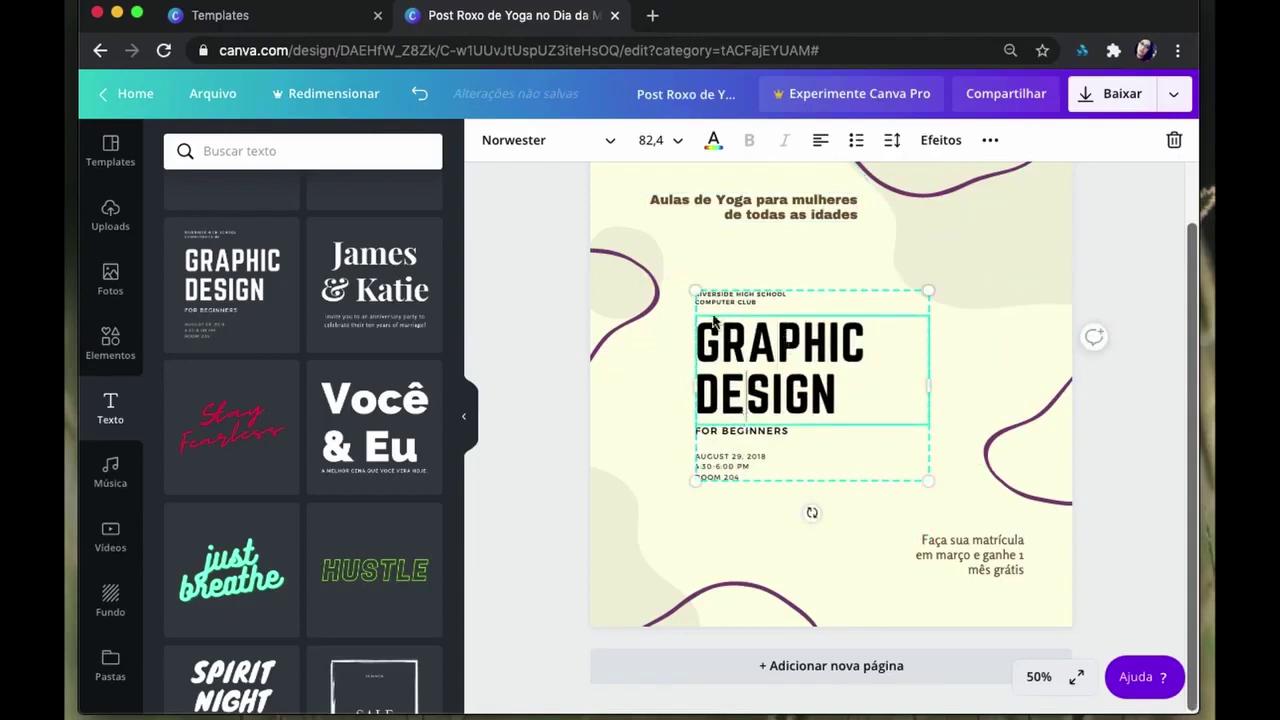
Step: Replace the GRAPHIC DESIGN heading with 'BOOOOM' and 'DIIIA' on two lines
key(ctrl+a)
text(ahsudhas)
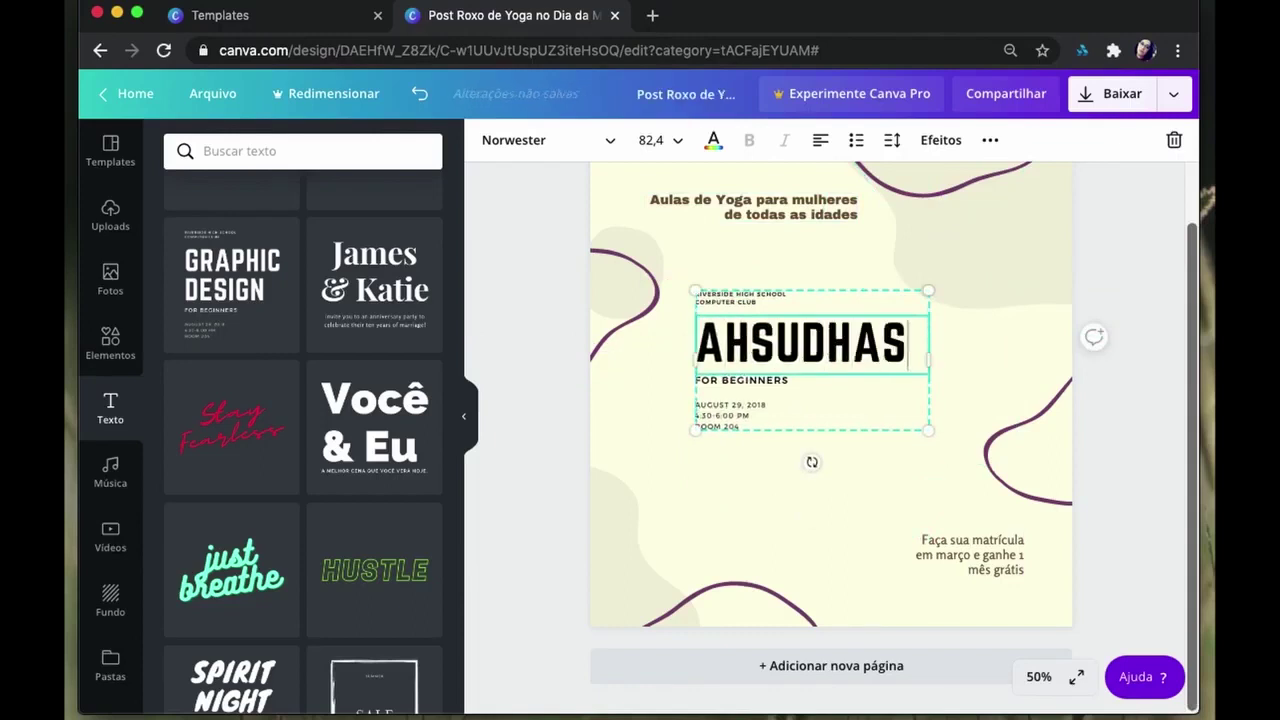
text( jdhajshd ja)
key(BackSpace)
key(BackSpace)
key(BackSpace)
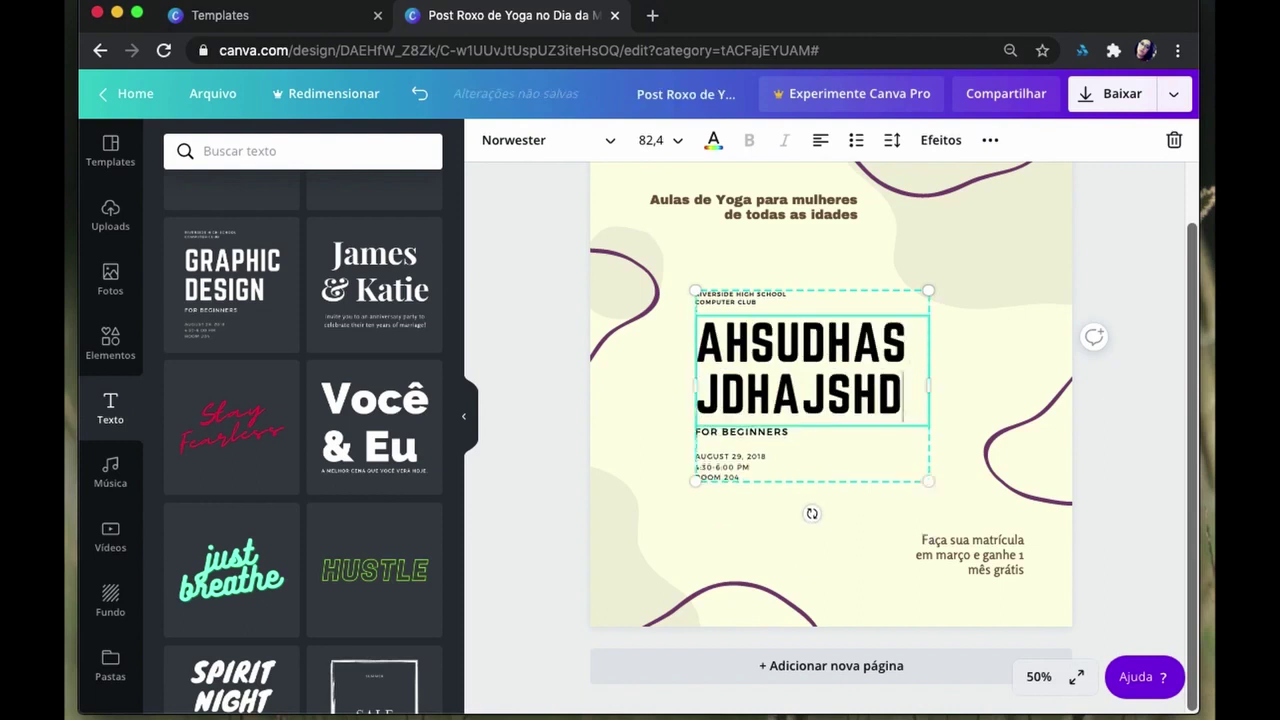
key(BackSpace)
key(BackSpace)
key(BackSpace)
key(BackSpace)
key(BackSpace)
key(BackSpace)
key(BackSpace)
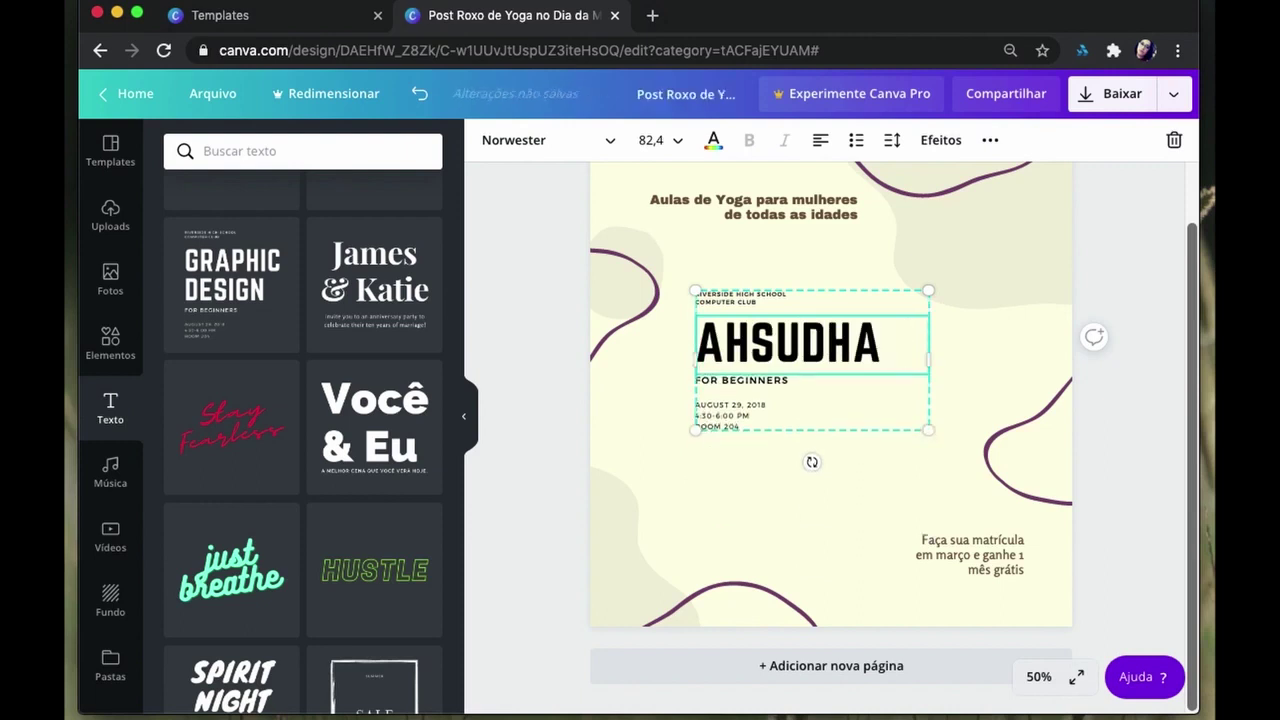
key(BackSpace)
key(BackSpace)
key(BackSpace)
key(BackSpace)
key(BackSpace)
key(BackSpace)
text(booo)
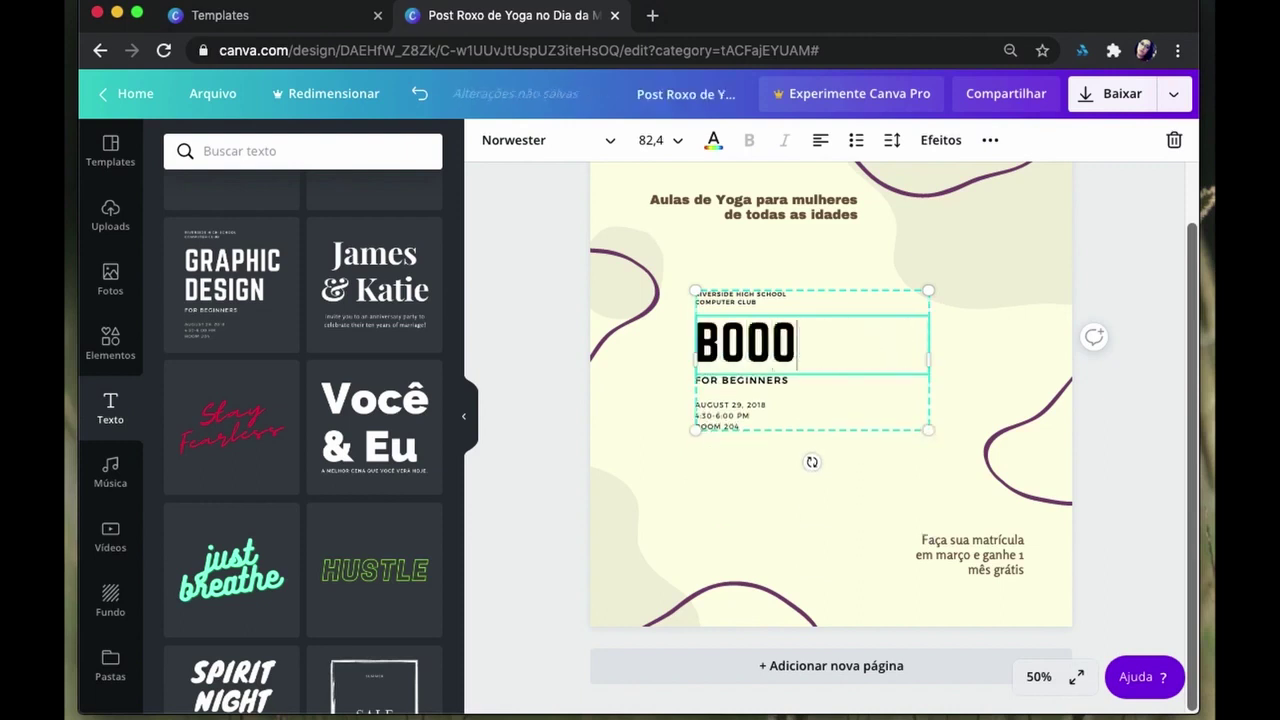
text(om)
key(Return)
text(diiia)
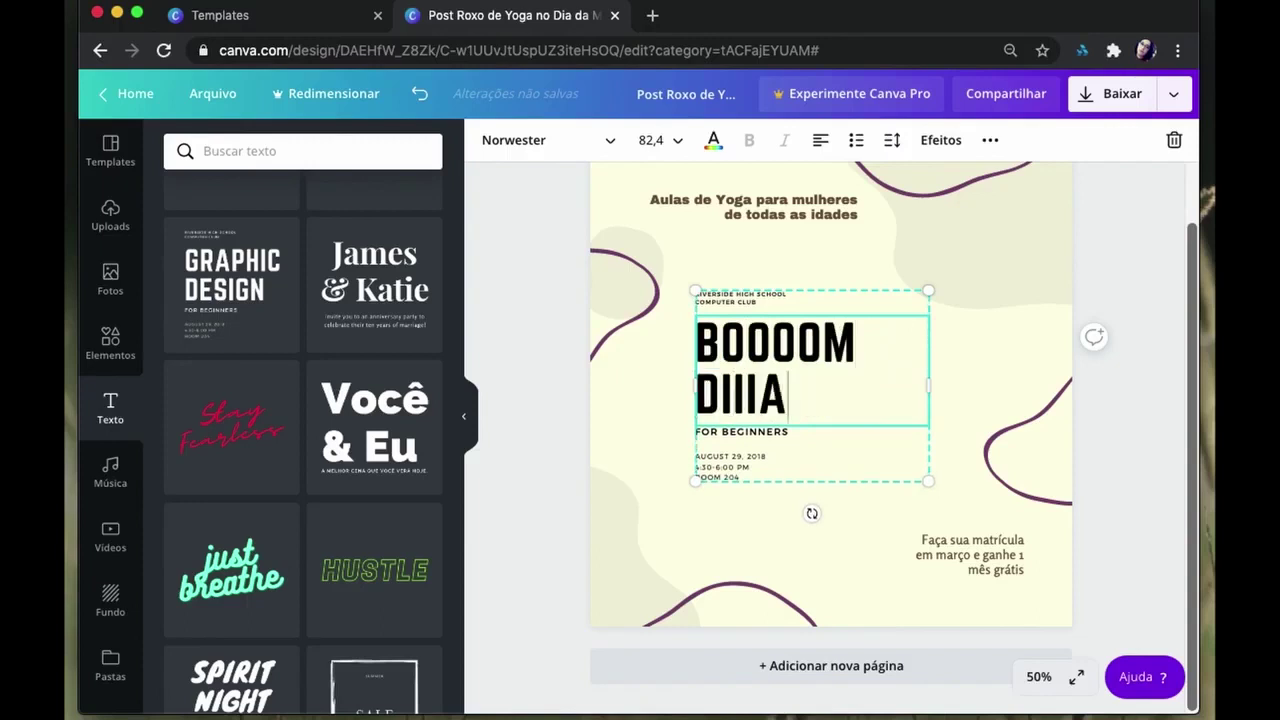
click(822, 303)
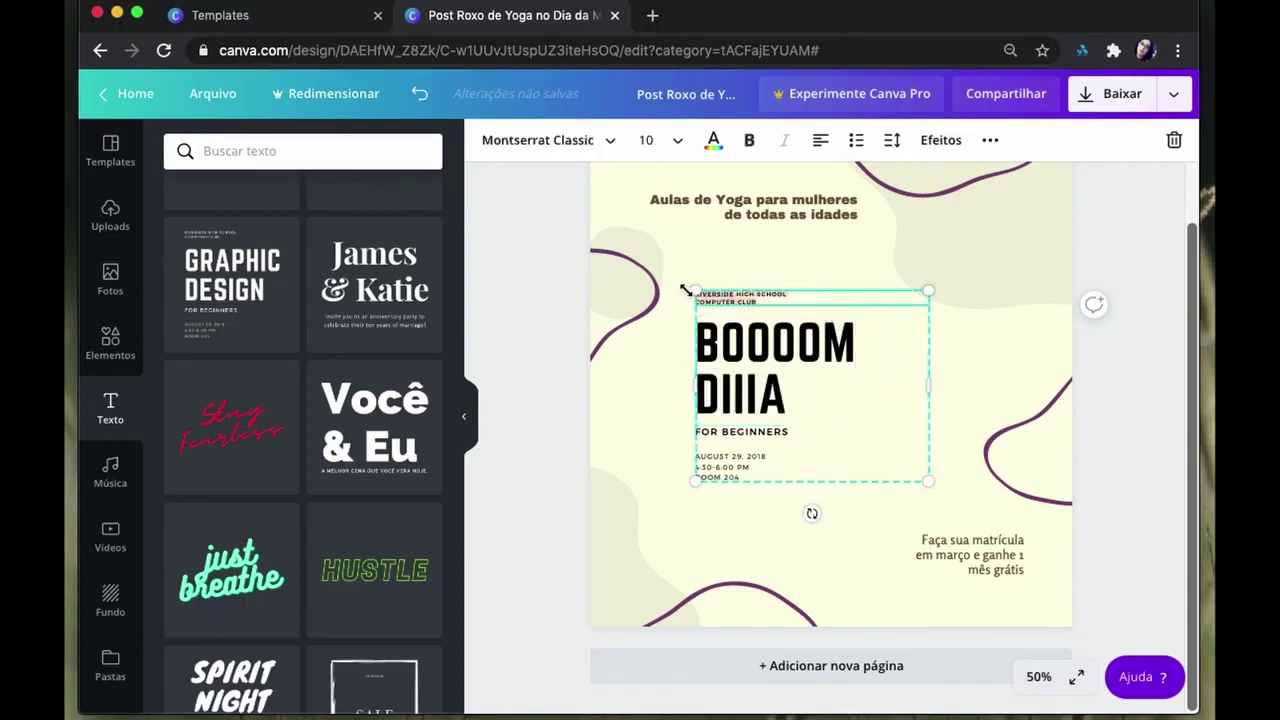
Step: Change the FOR BEGINNERS subtitle to LIVES
text(dia)
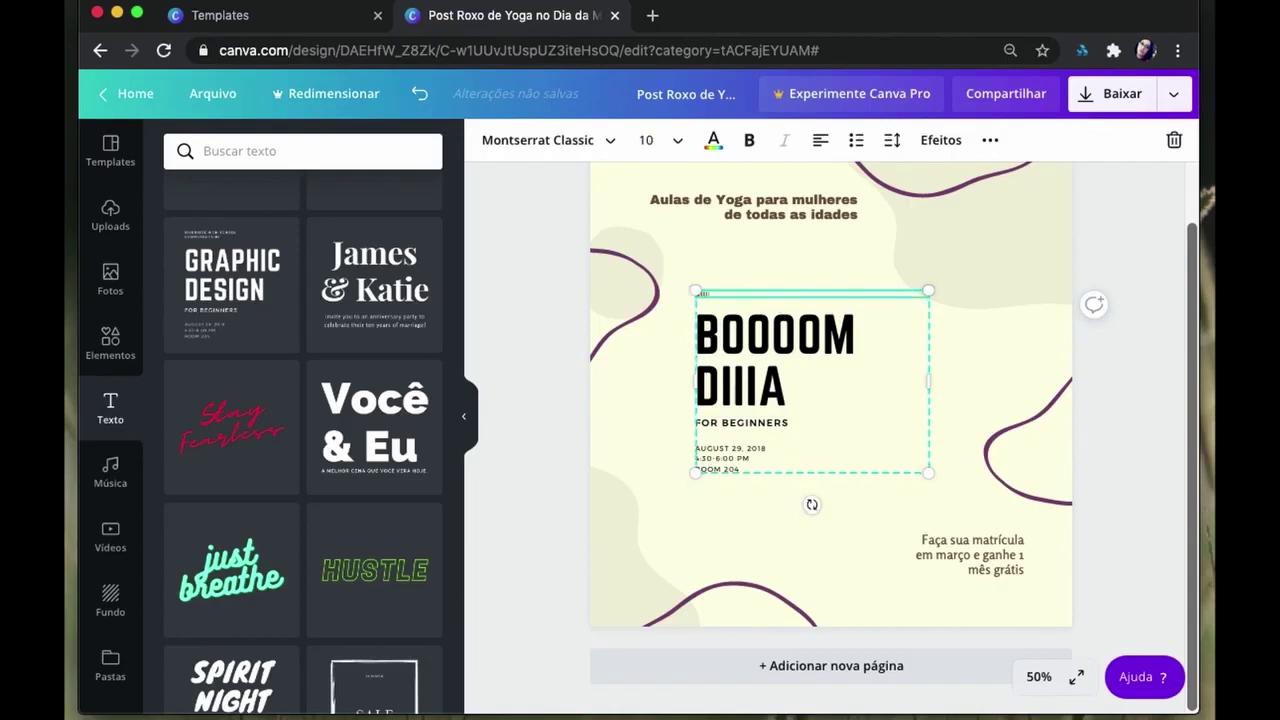
click(782, 462)
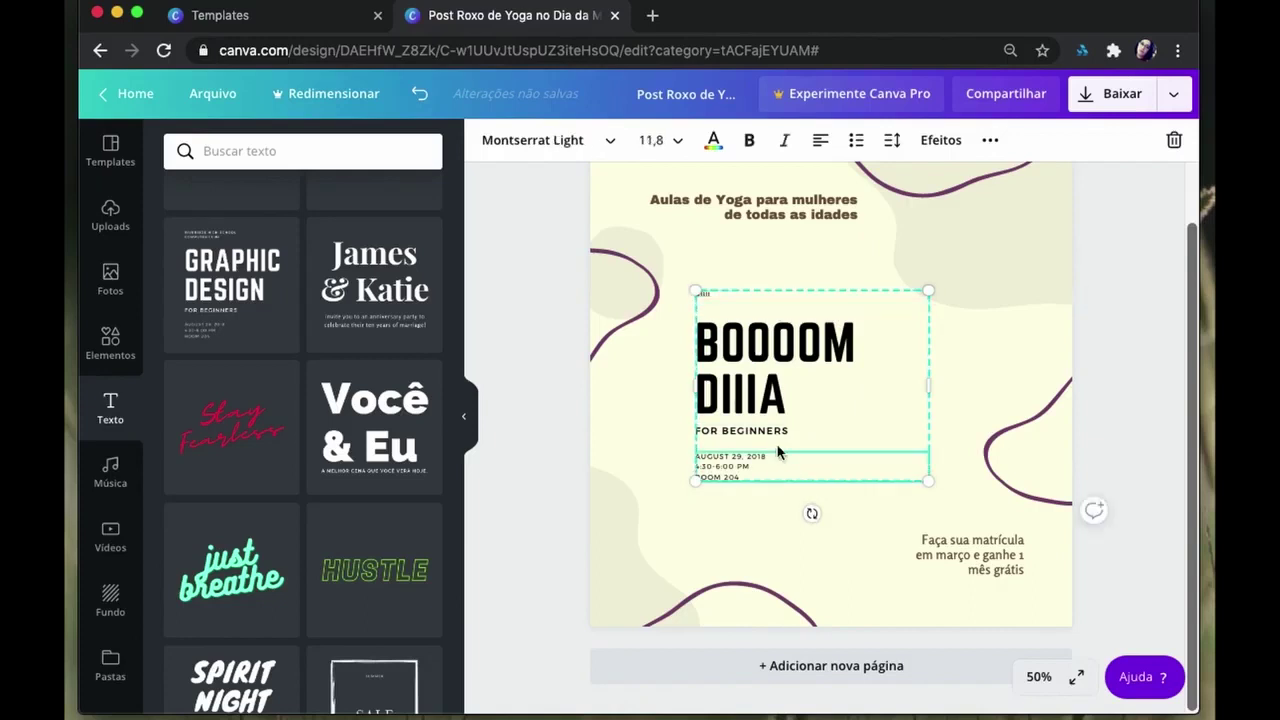
click(778, 436)
text(lives)
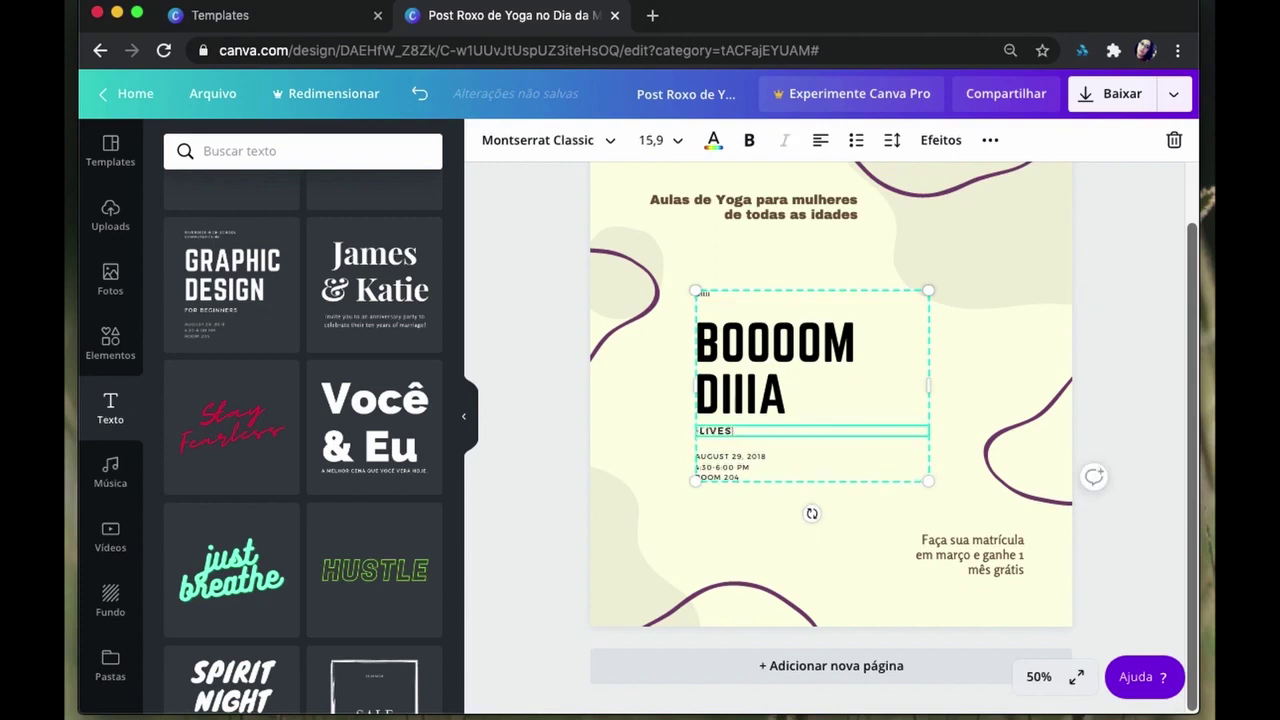
click(773, 500)
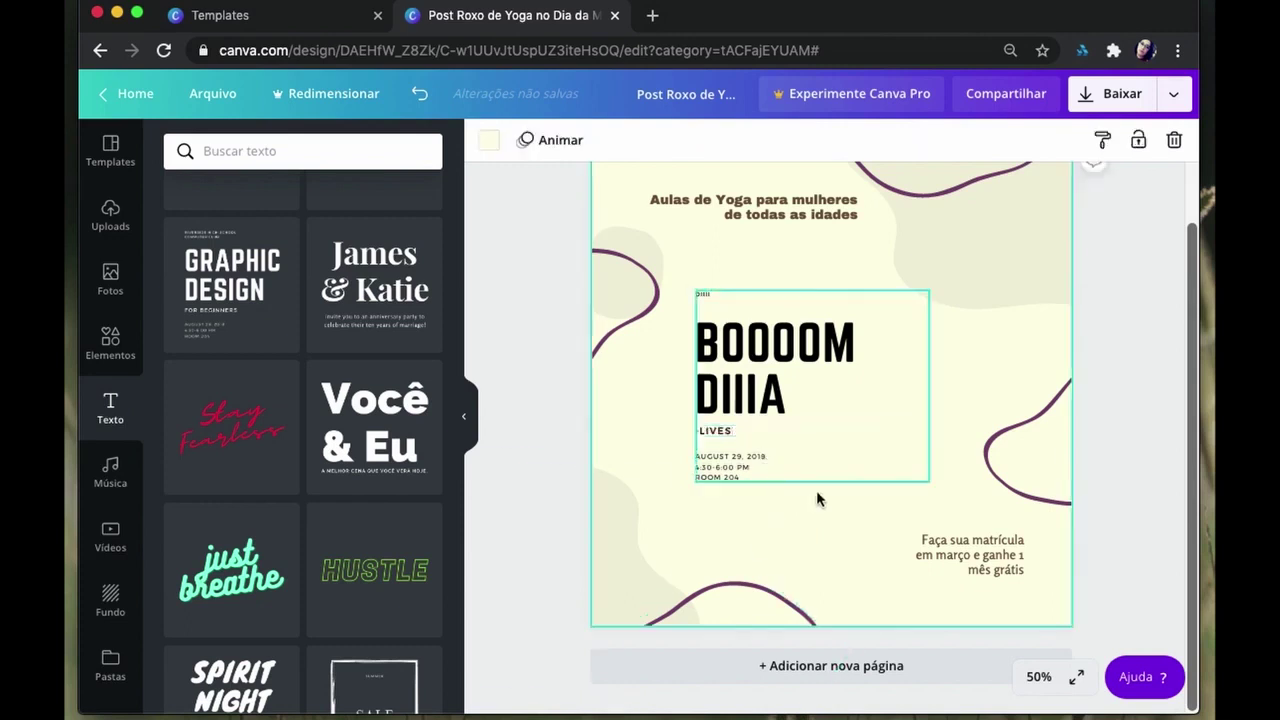
Step: Select all the template texts together and ungroup them
click(742, 465)
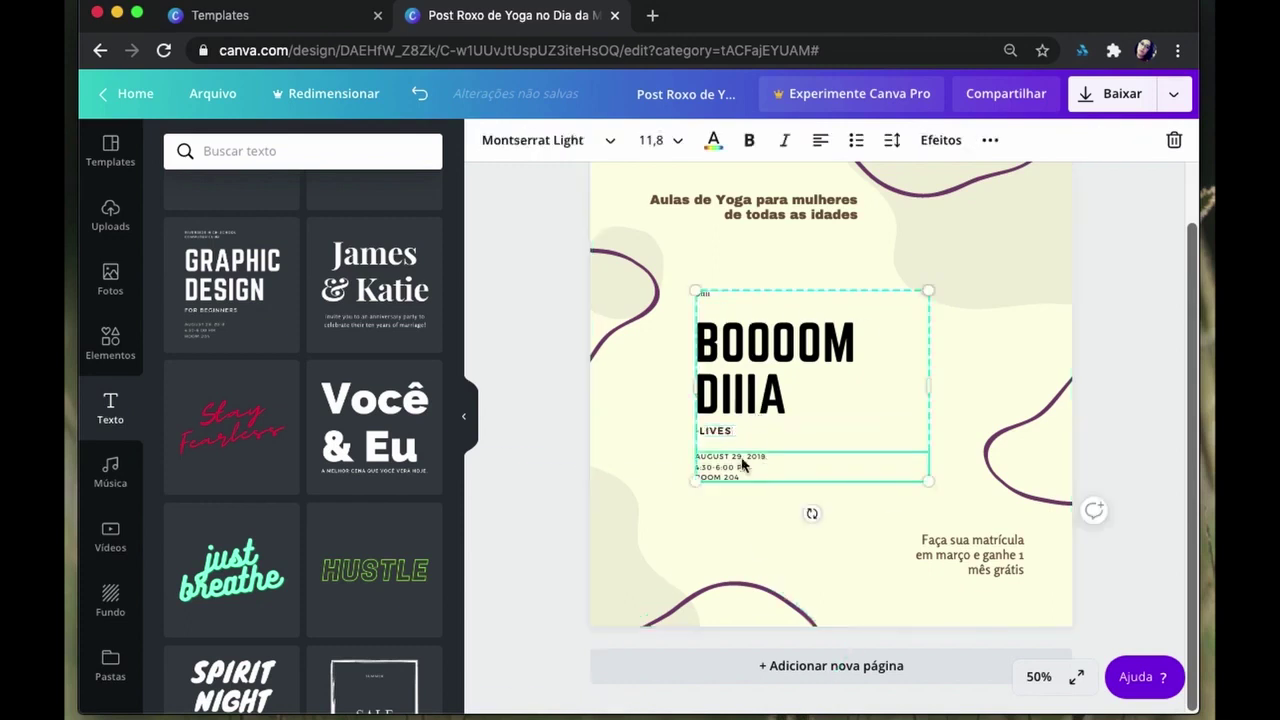
click(720, 440)
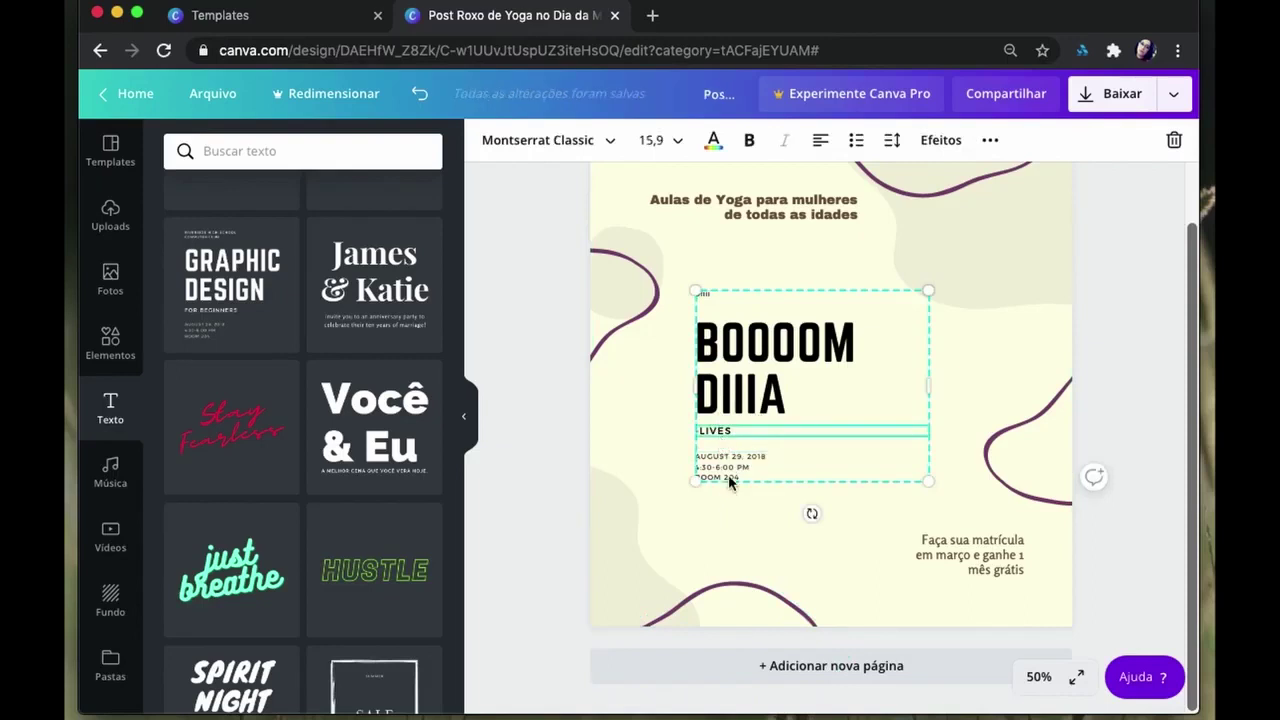
click(730, 480)
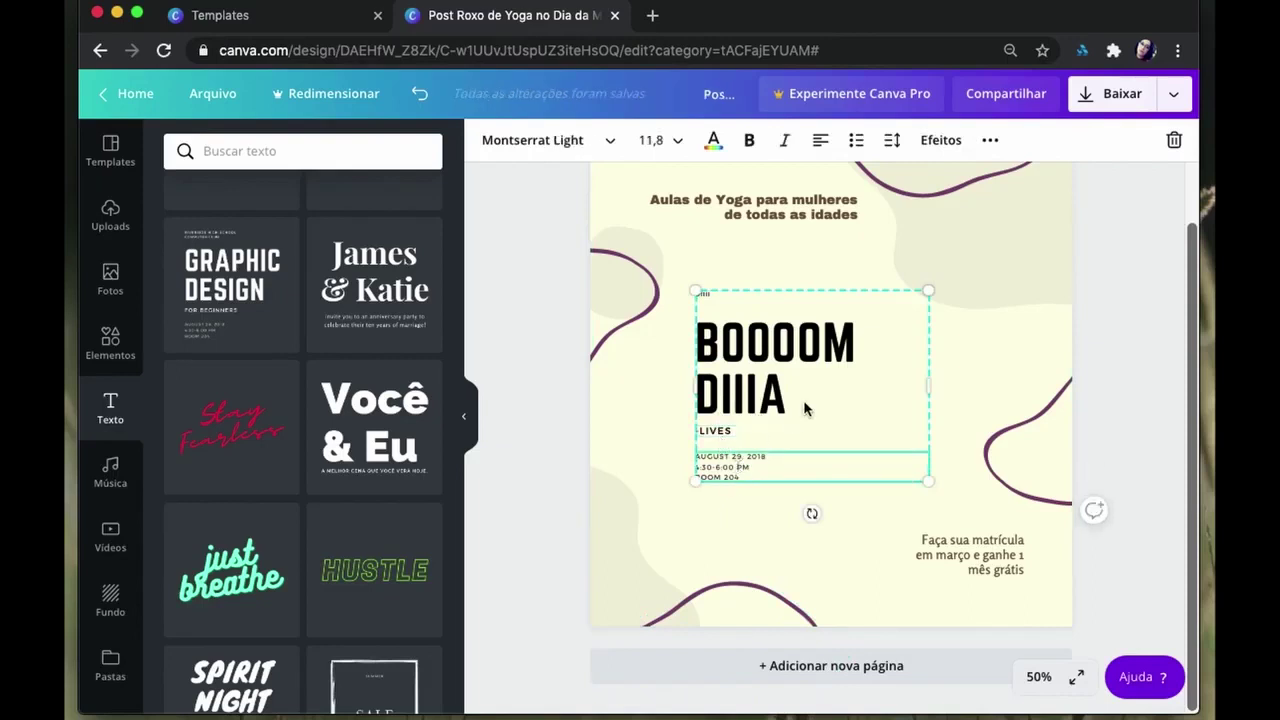
click(675, 270)
click(715, 272)
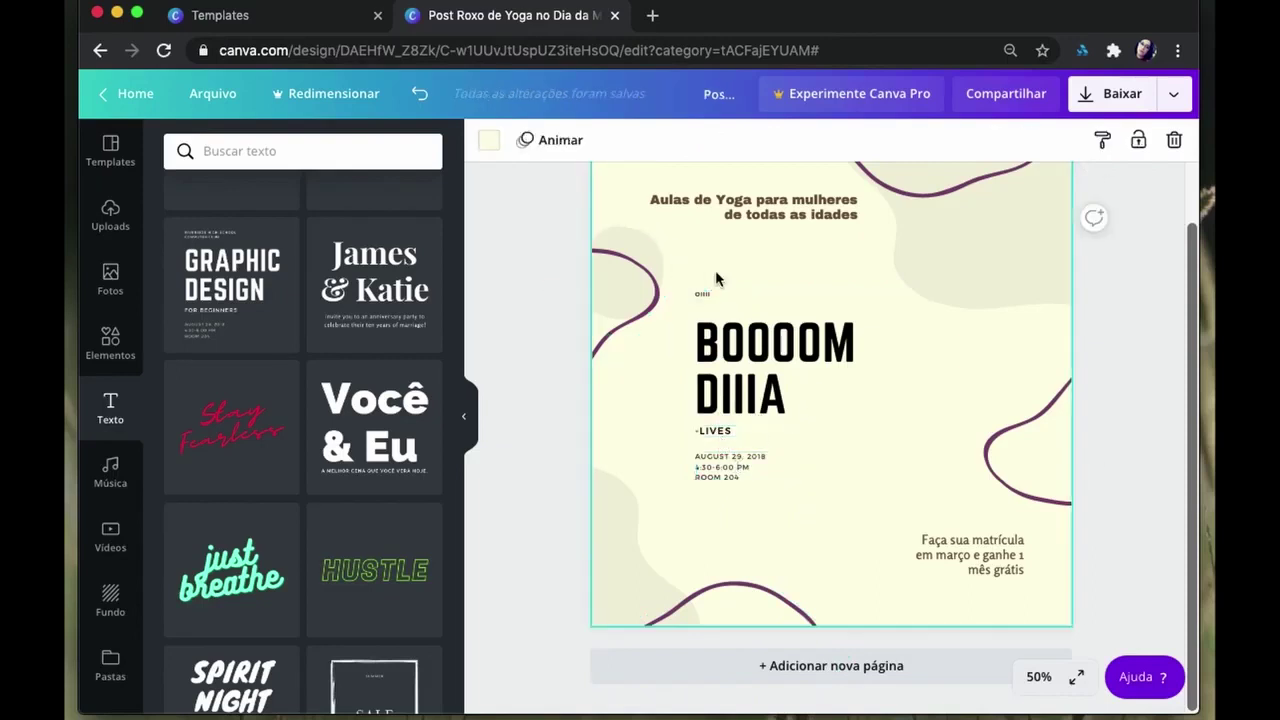
drag(715, 270, 935, 486)
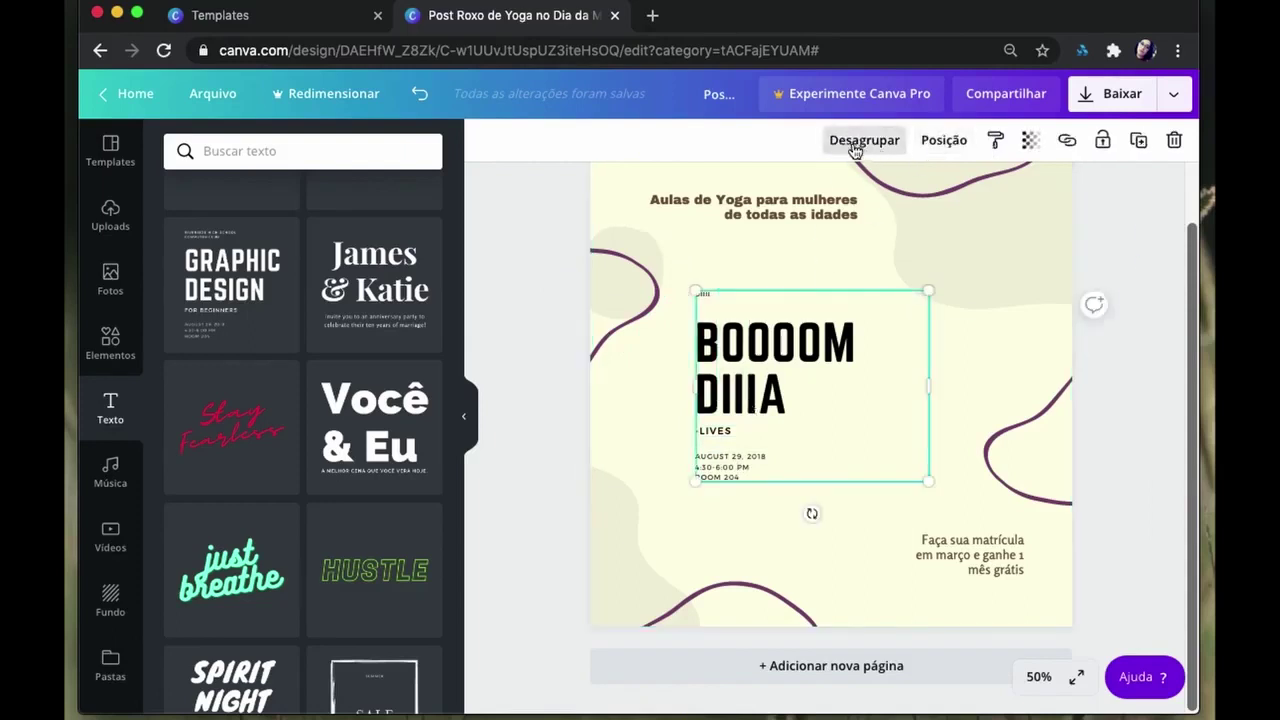
click(846, 146)
Step: Rearrange the texts: tiny top text up-right, BOOOOM DIIIA left, LIVES right
drag(668, 240, 537, 417)
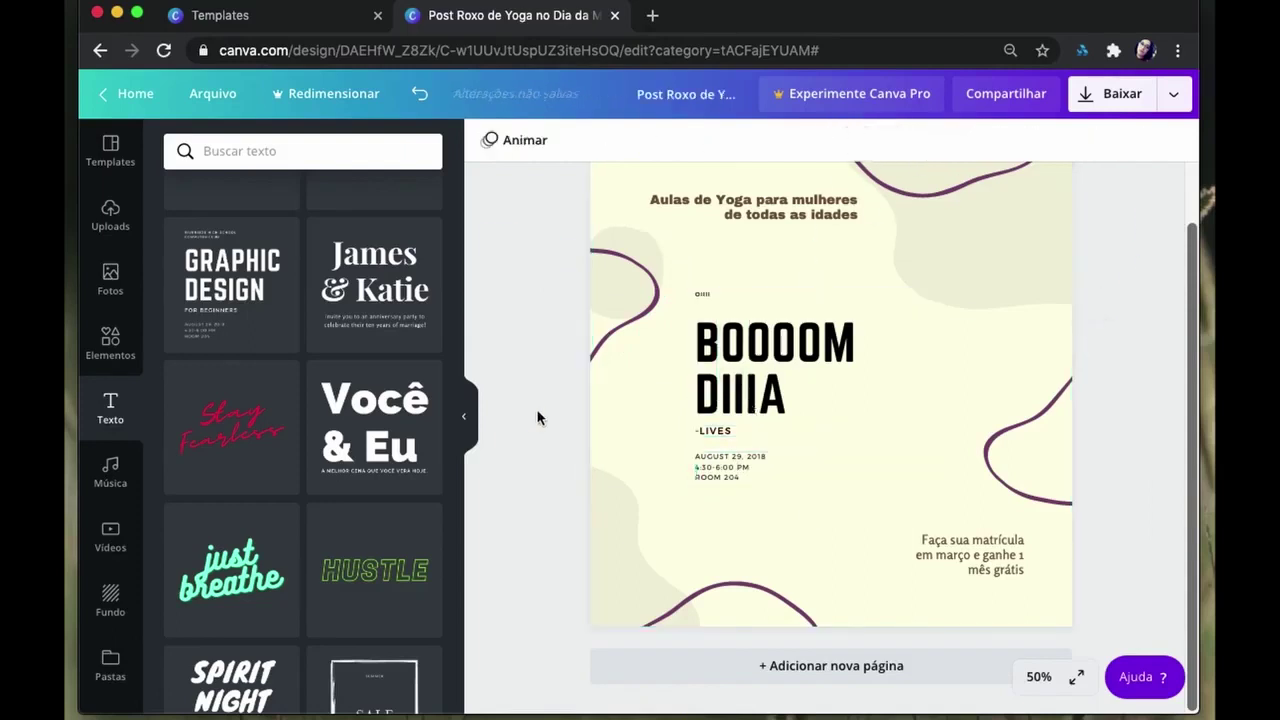
drag(705, 297, 745, 247)
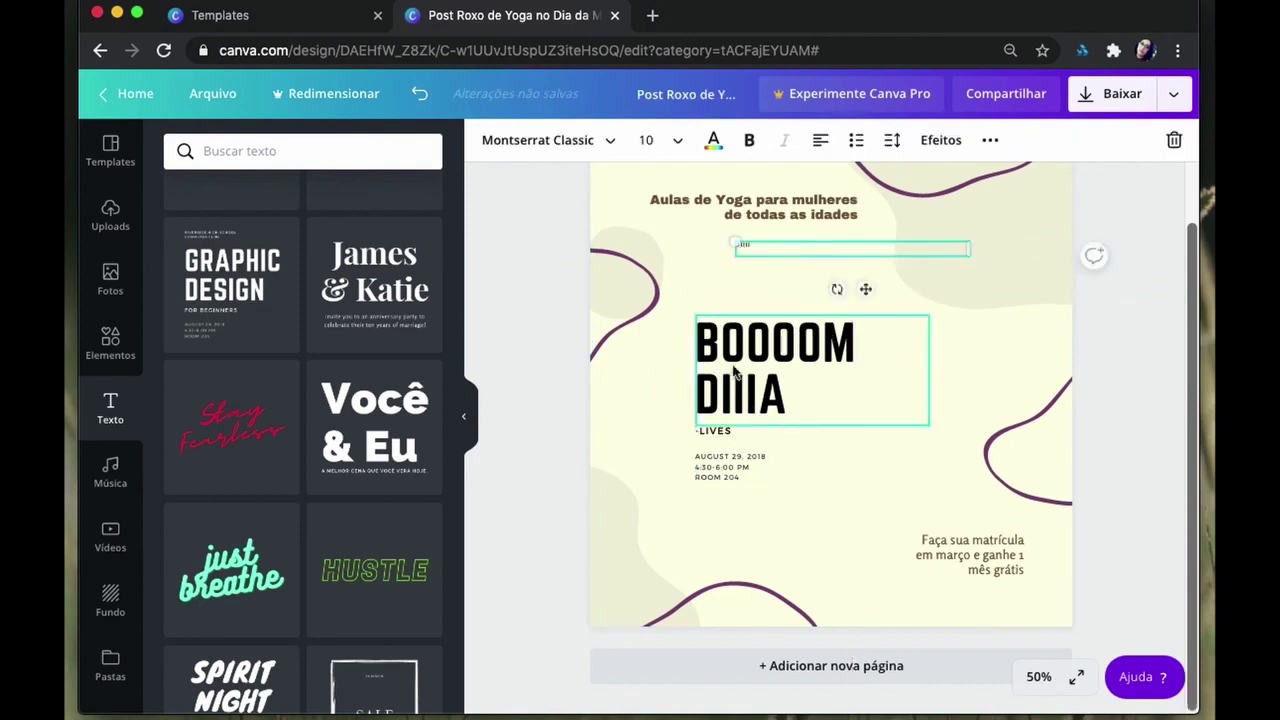
drag(711, 348, 639, 333)
drag(714, 430, 889, 433)
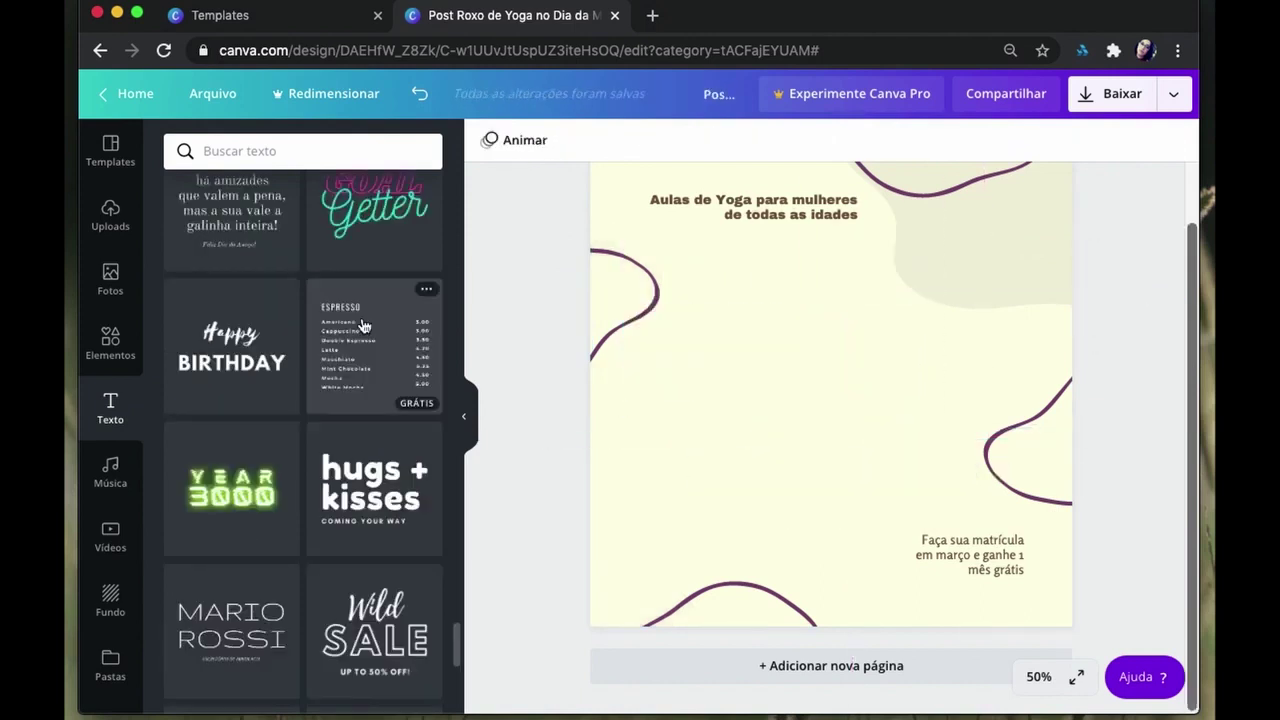
Step: Try the Espresso menu and CERVEJARIA DO MORRO text templates on the post
click(363, 326)
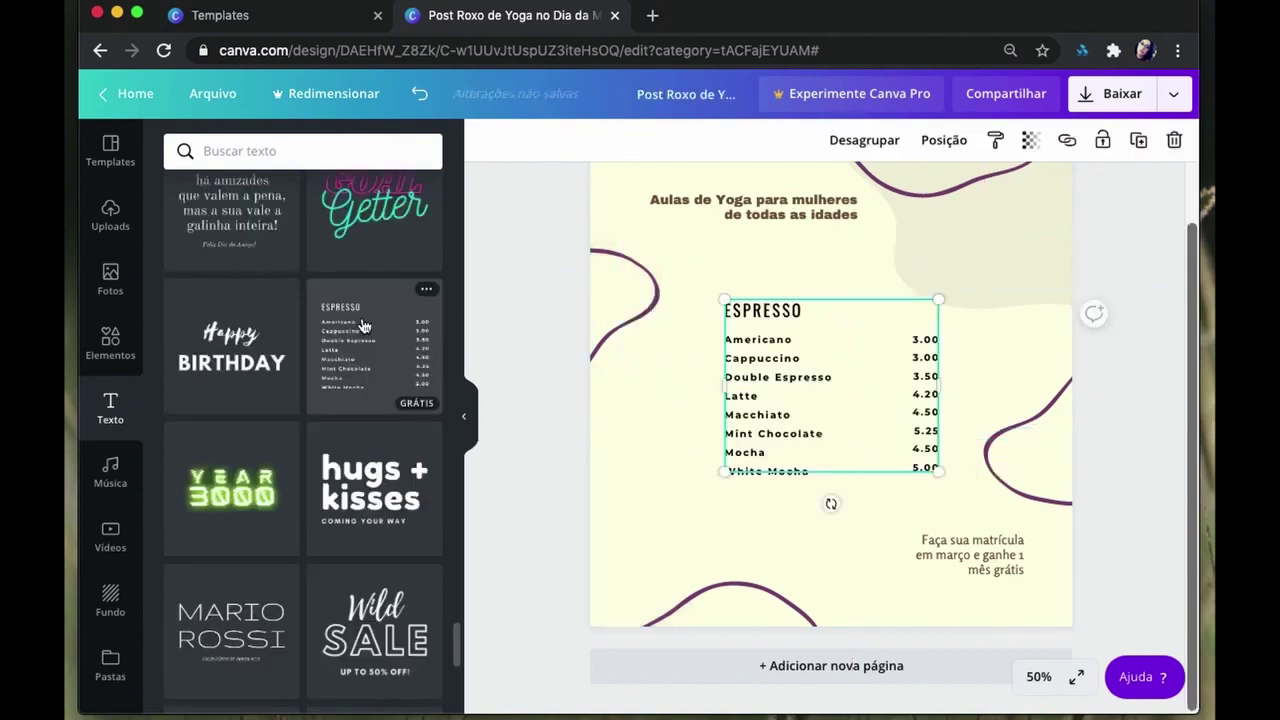
click(749, 303)
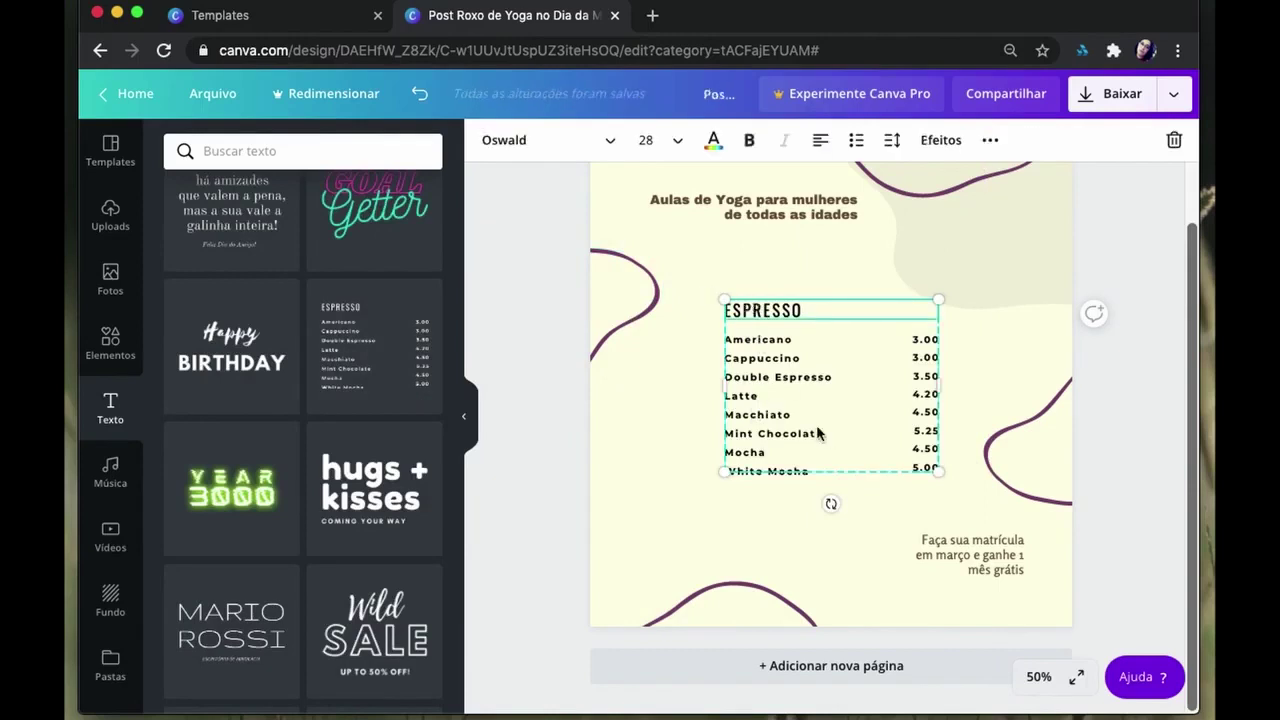
click(334, 140)
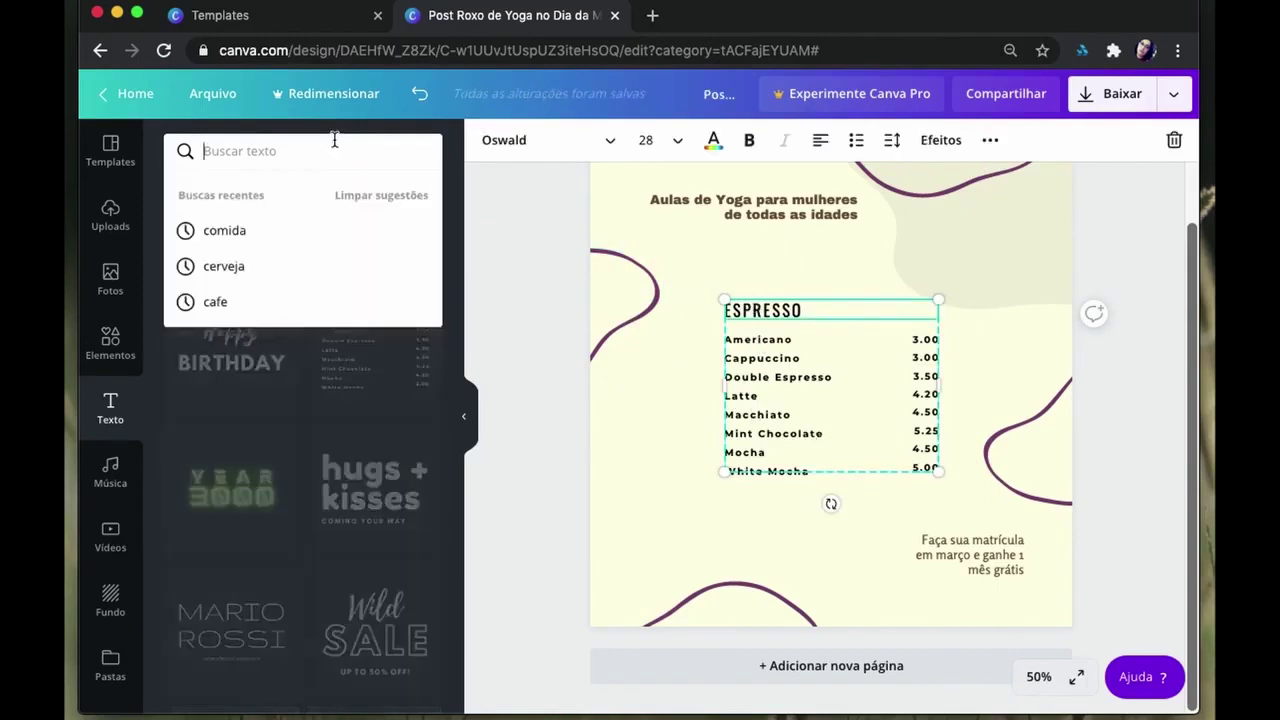
click(245, 267)
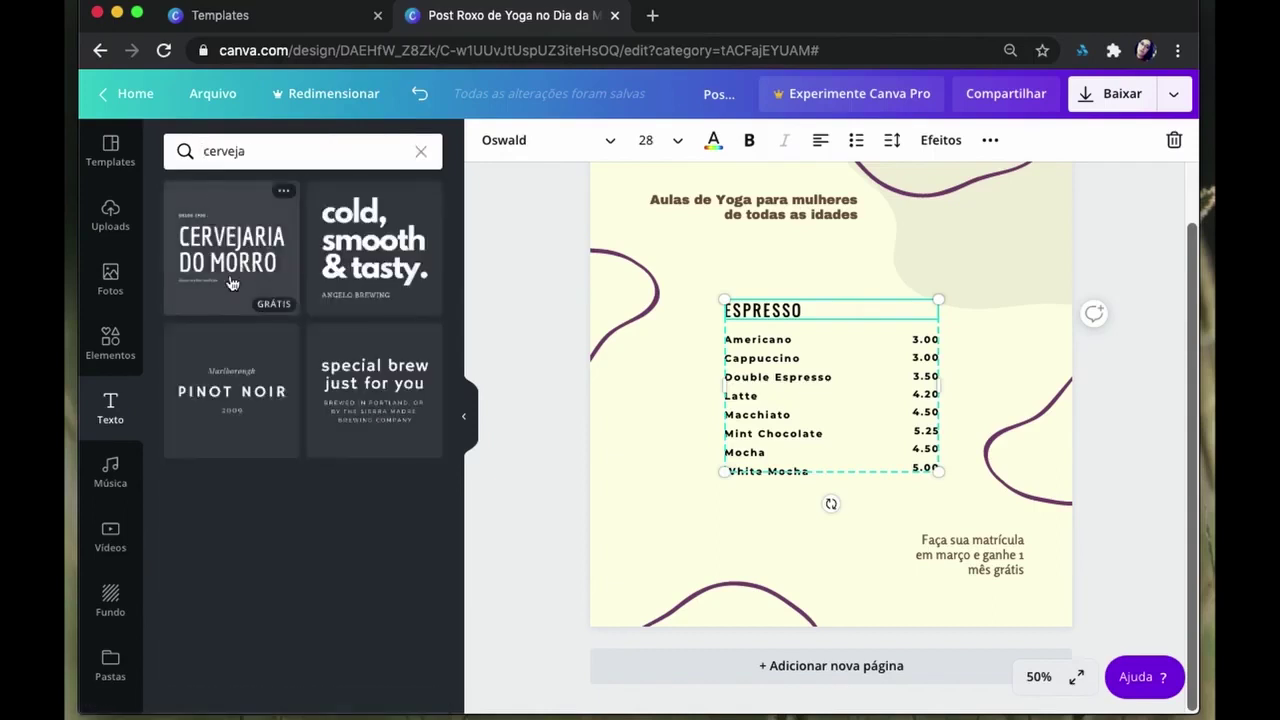
drag(230, 284, 790, 316)
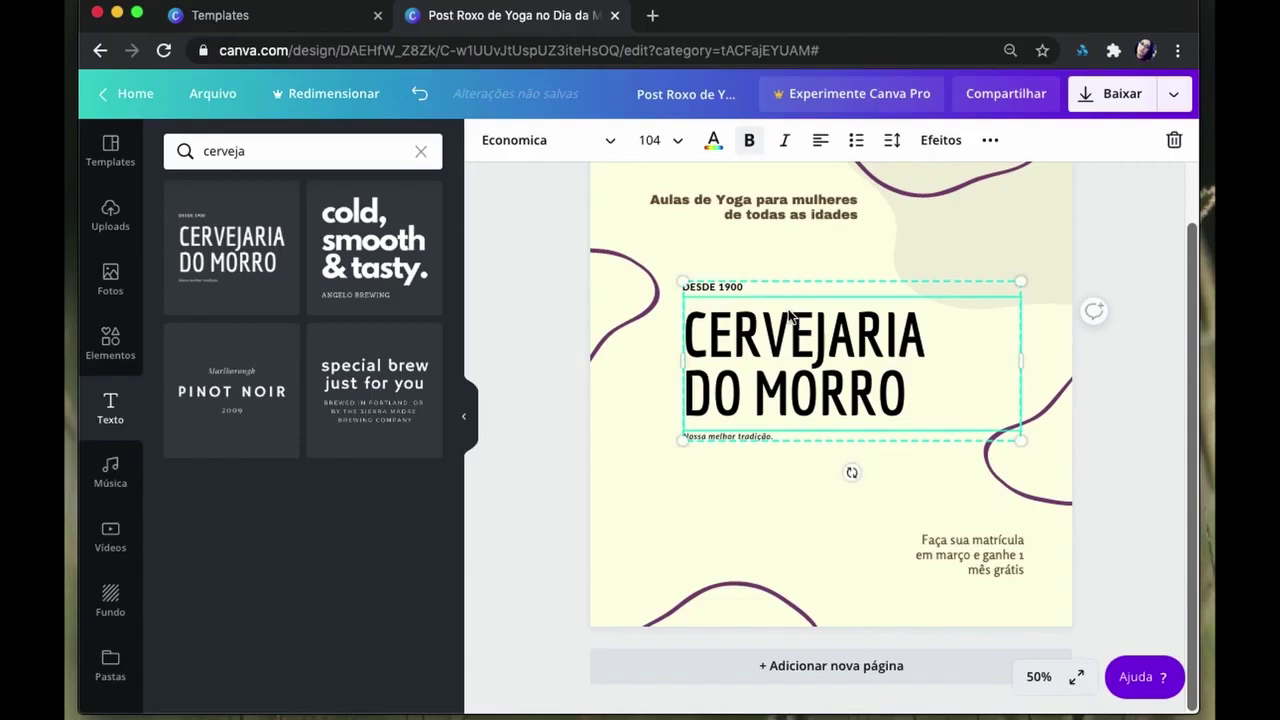
Step: Search café templates and add COFFEE PLEASE, shrunk slightly in the middle of the post
click(366, 143)
text(café)
key(Return)
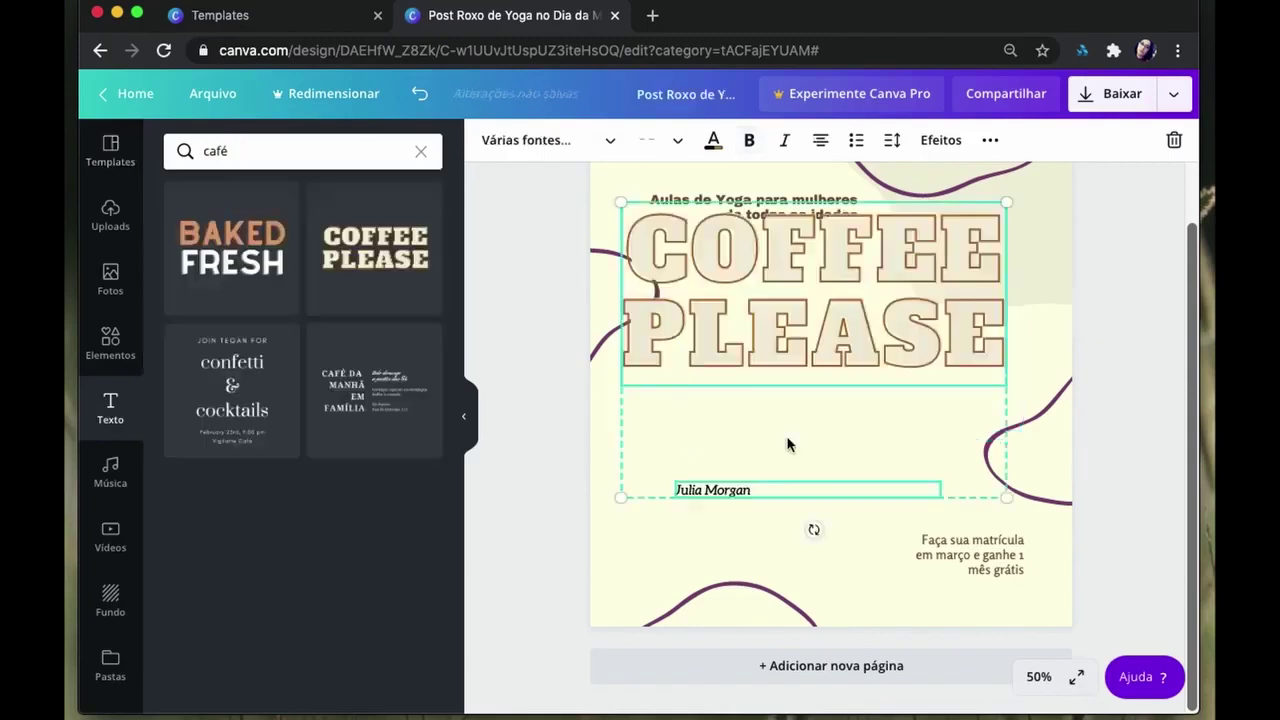
key(Delete)
click(360, 232)
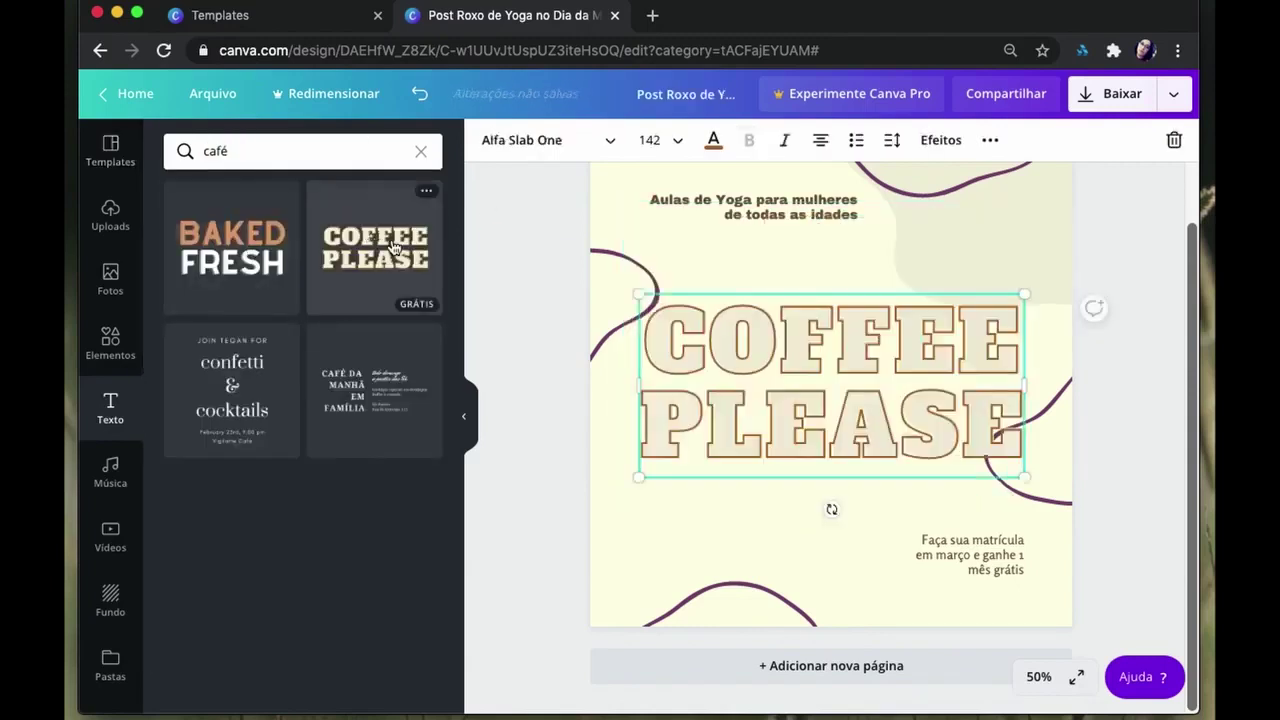
drag(931, 357, 926, 343)
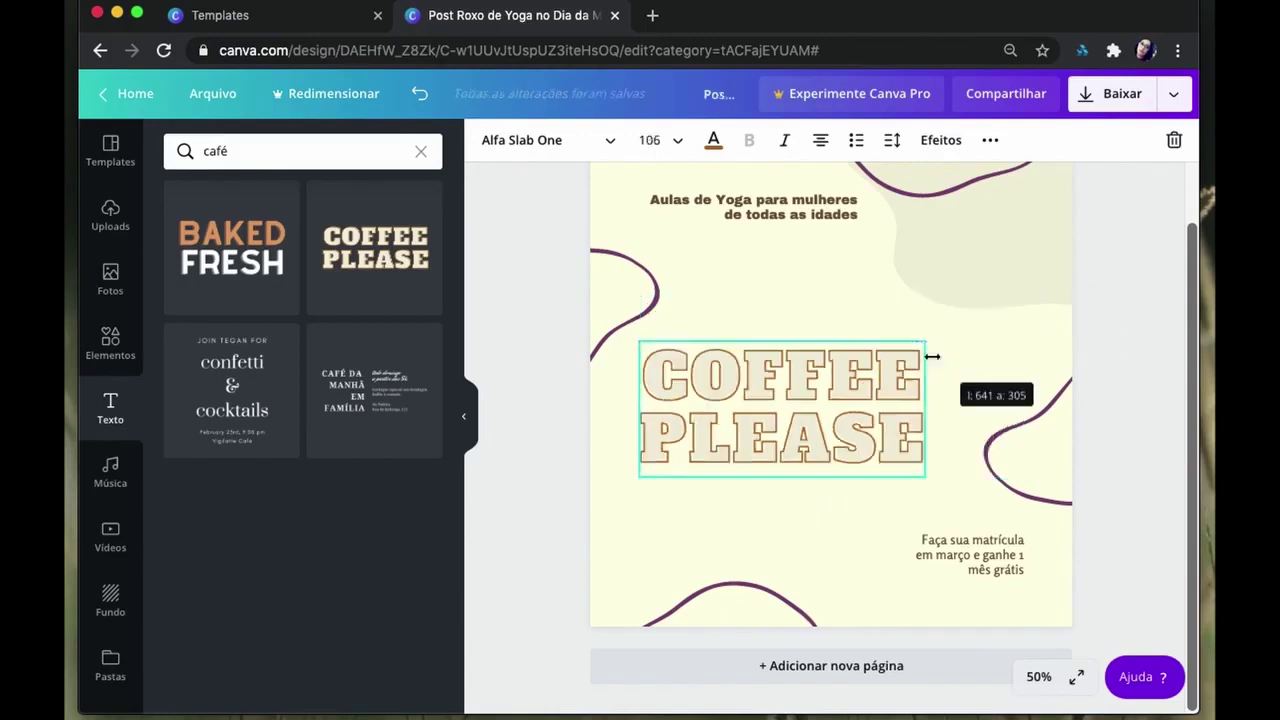
click(713, 140)
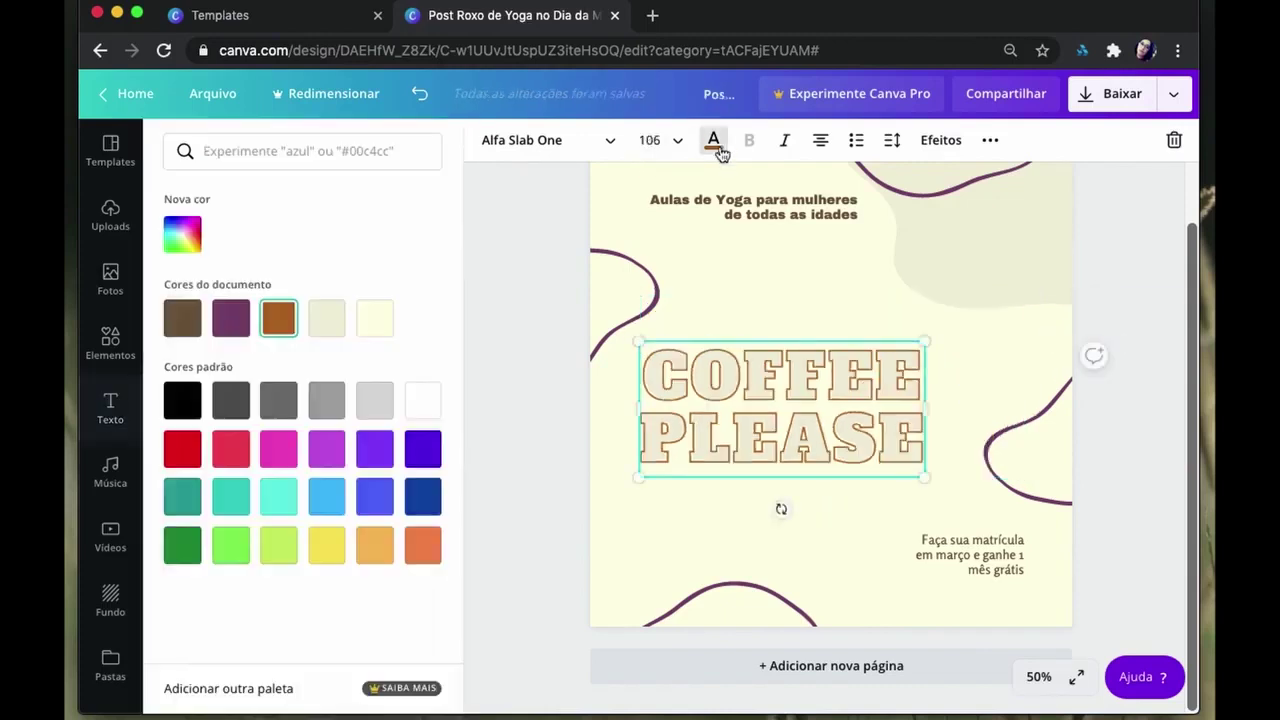
Step: Try purple and orange outlines on COFFEE PLEASE, keeping the text dark brown
click(181, 316)
click(422, 452)
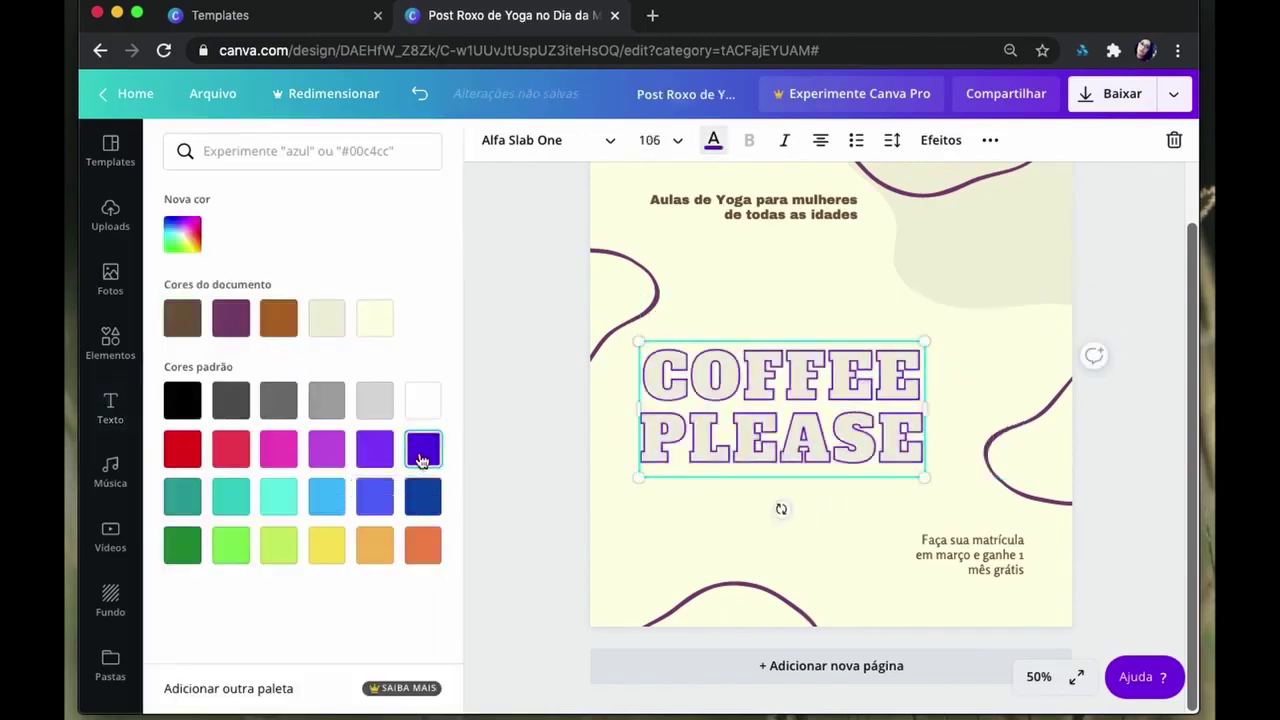
click(423, 549)
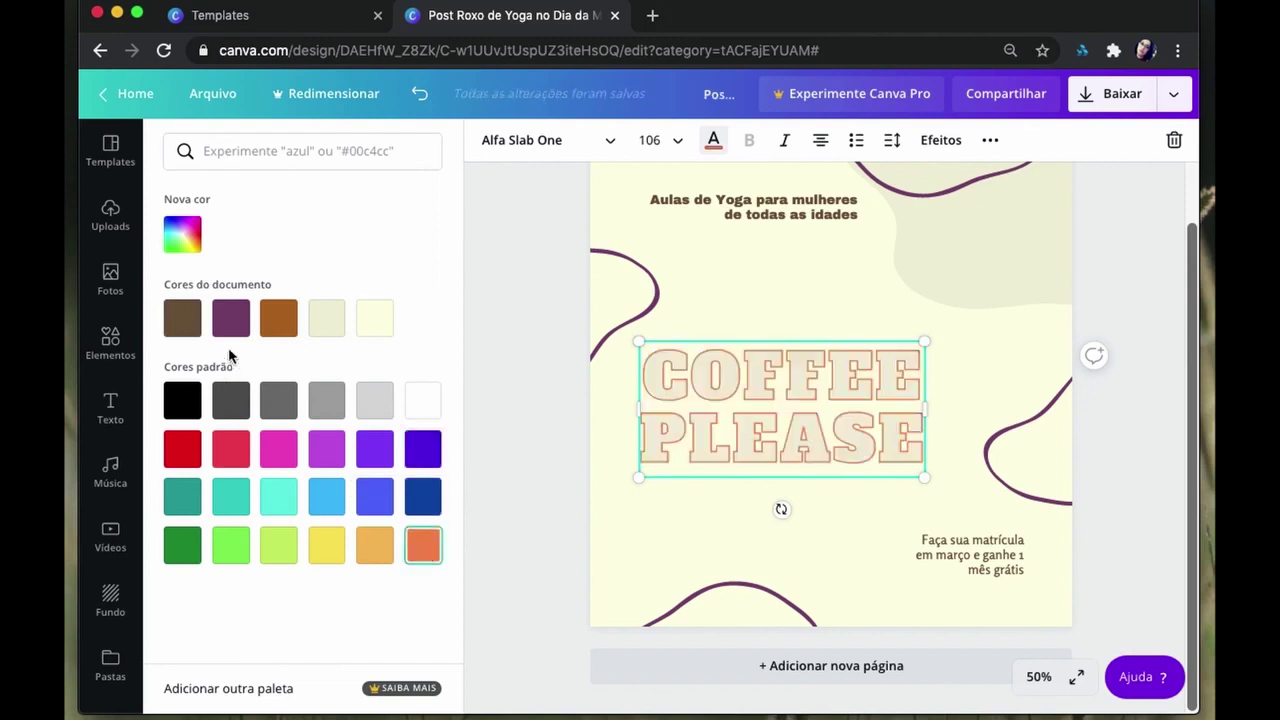
click(184, 324)
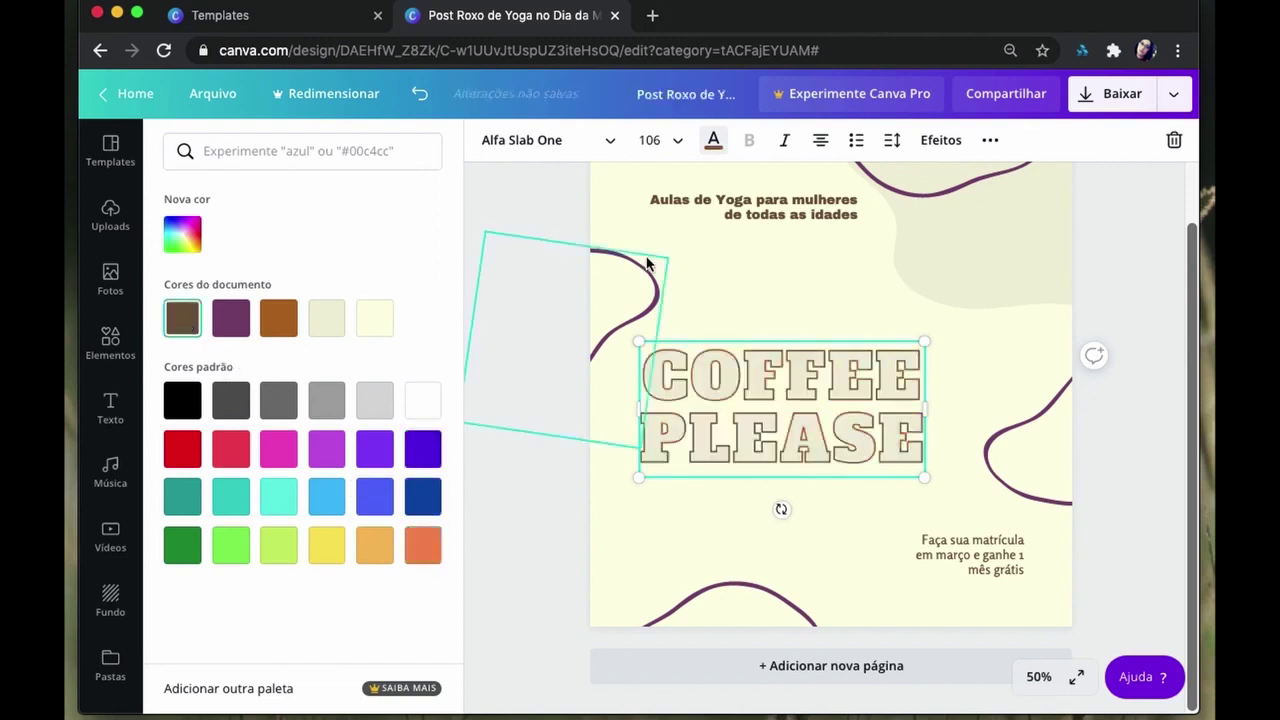
Step: Try the Apricots and BP Child Fatty fonts, then delete COFFEE PLEASE
click(535, 145)
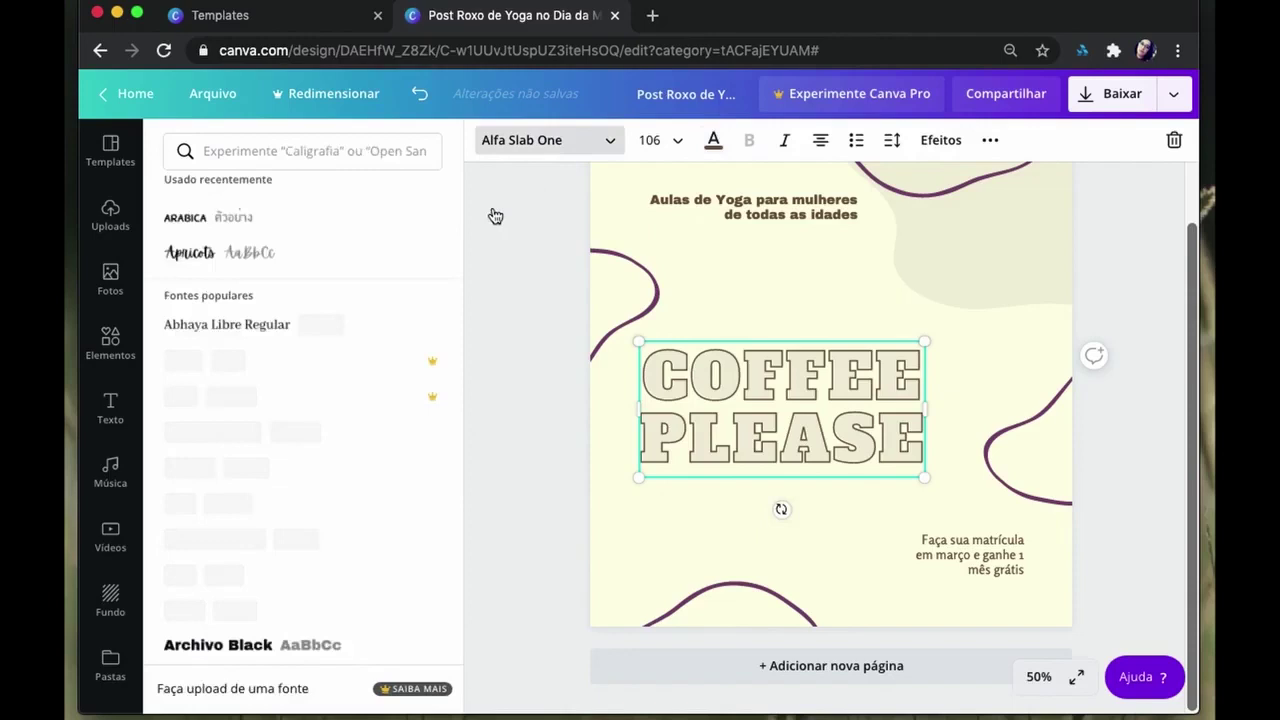
click(258, 255)
click(262, 326)
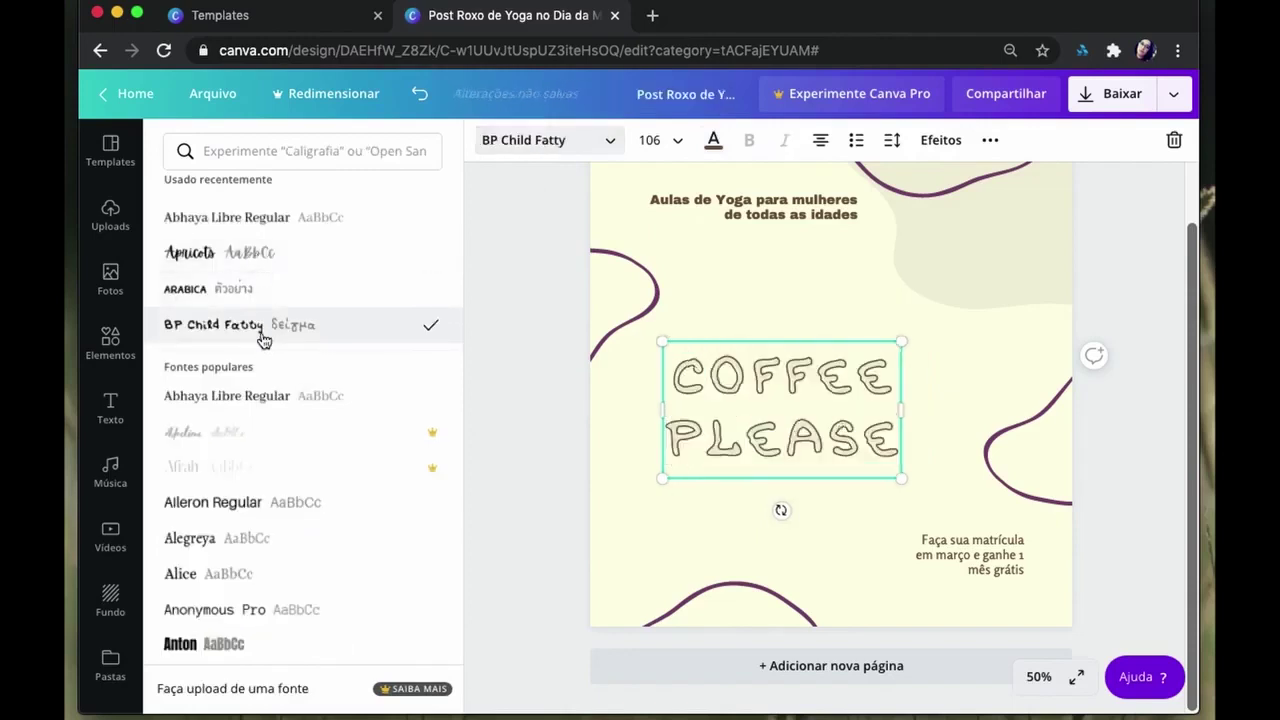
click(110, 408)
key(Delete)
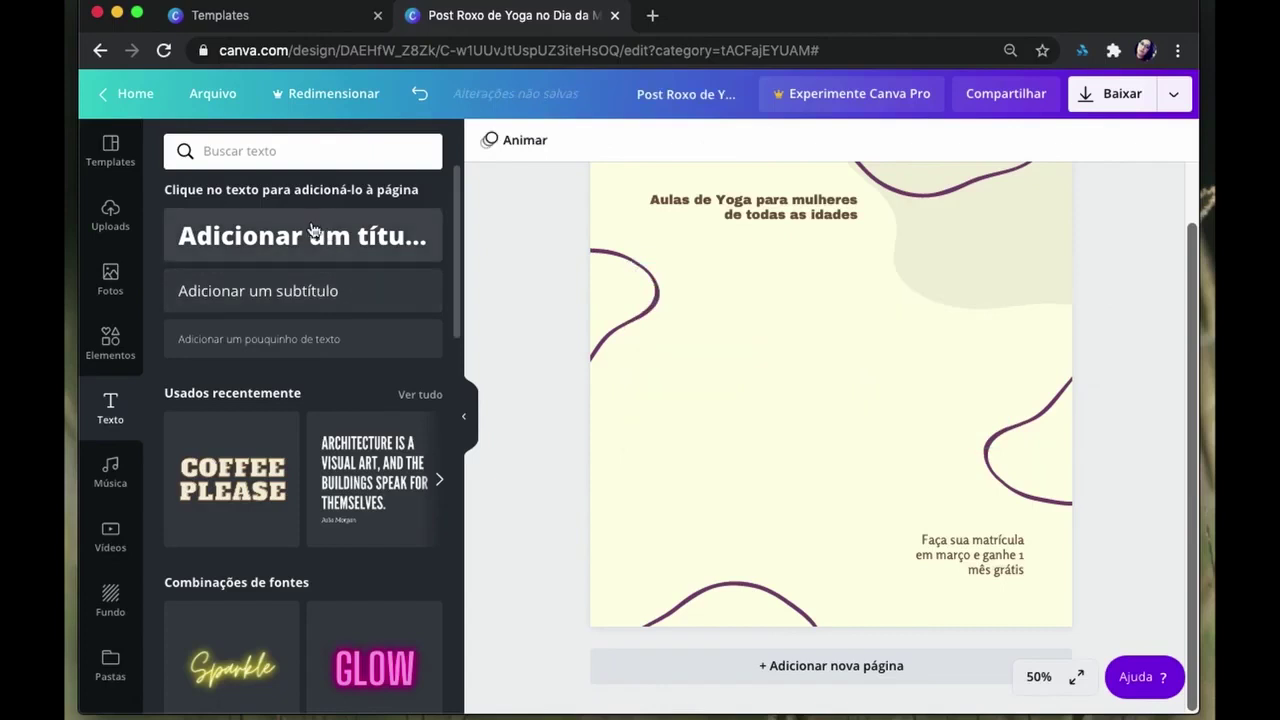
Step: Add a body text box, clear its placeholder text and discard it
click(322, 340)
click(748, 395)
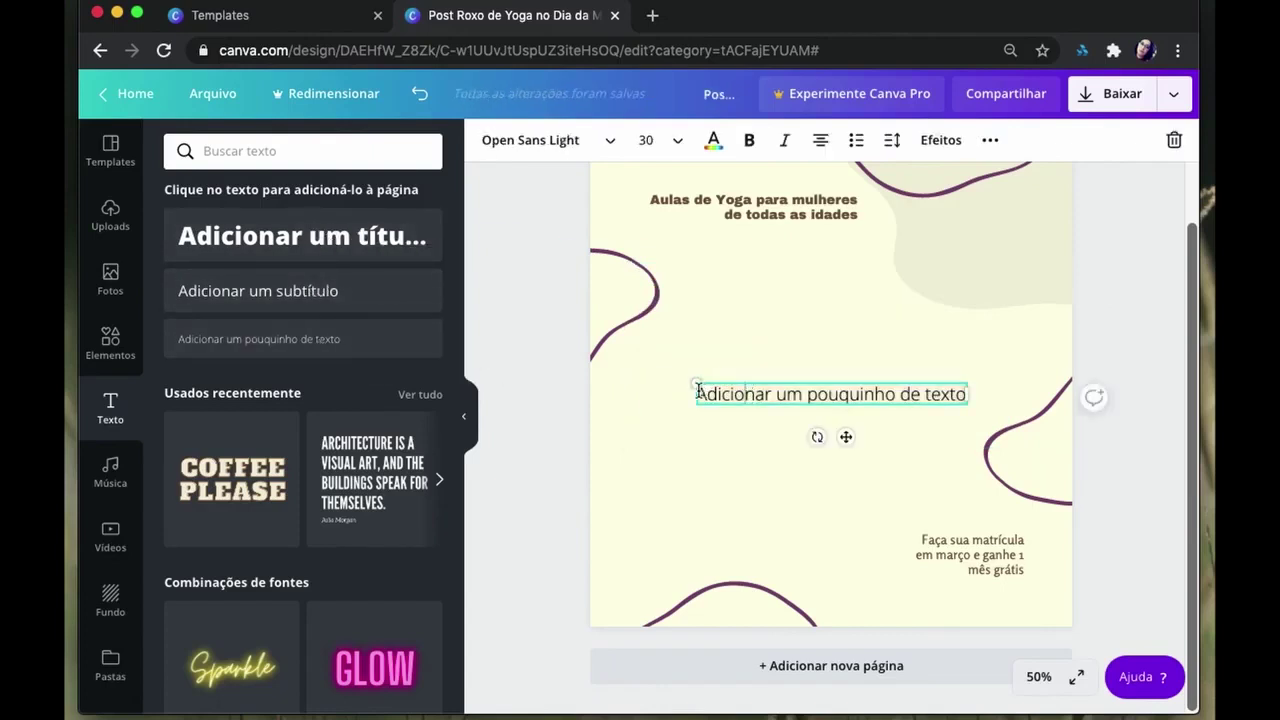
key(super+a)
key(BackSpace)
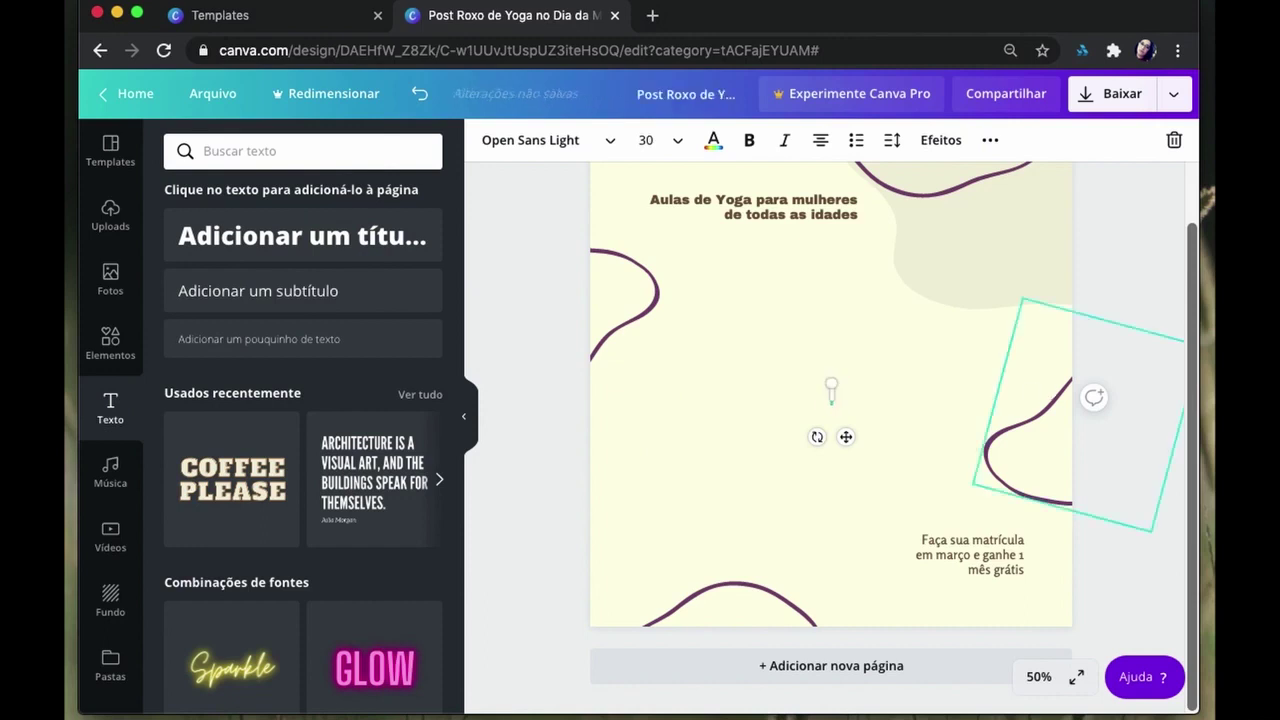
key(Escape)
Step: Add and delete heading, subtitle and body text boxes, then open the music library
click(375, 255)
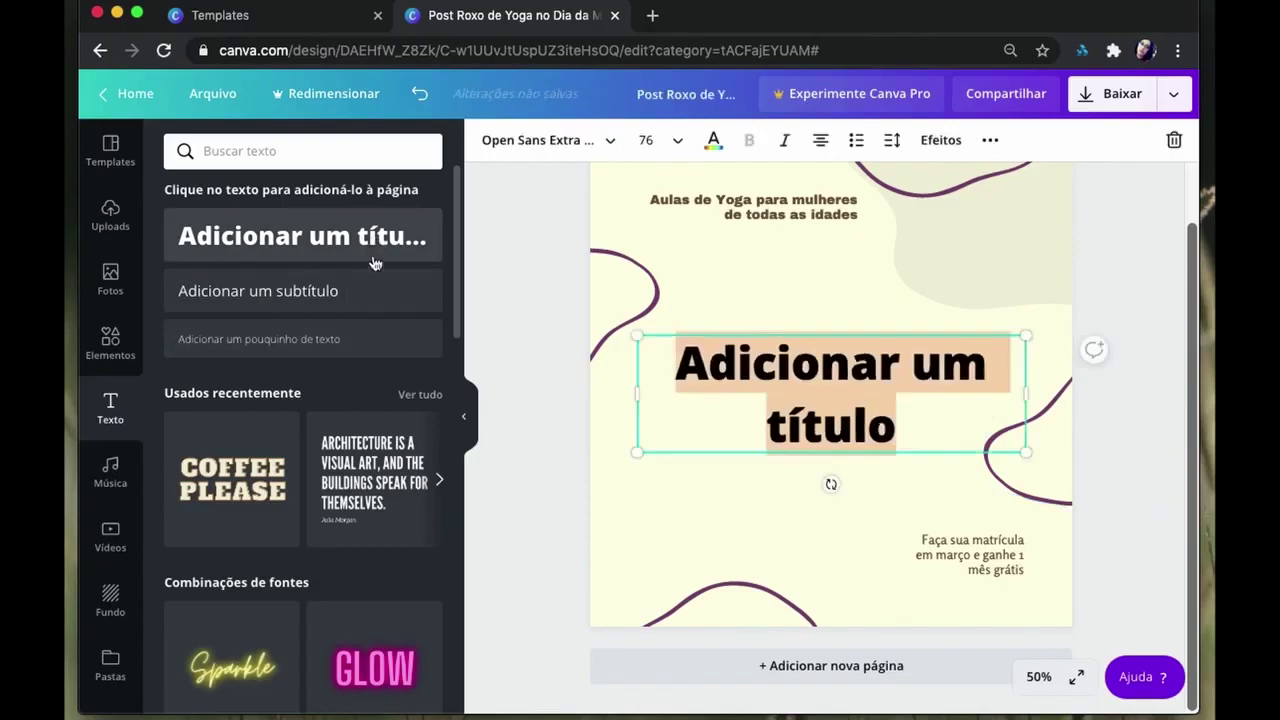
click(365, 295)
click(360, 338)
click(360, 338)
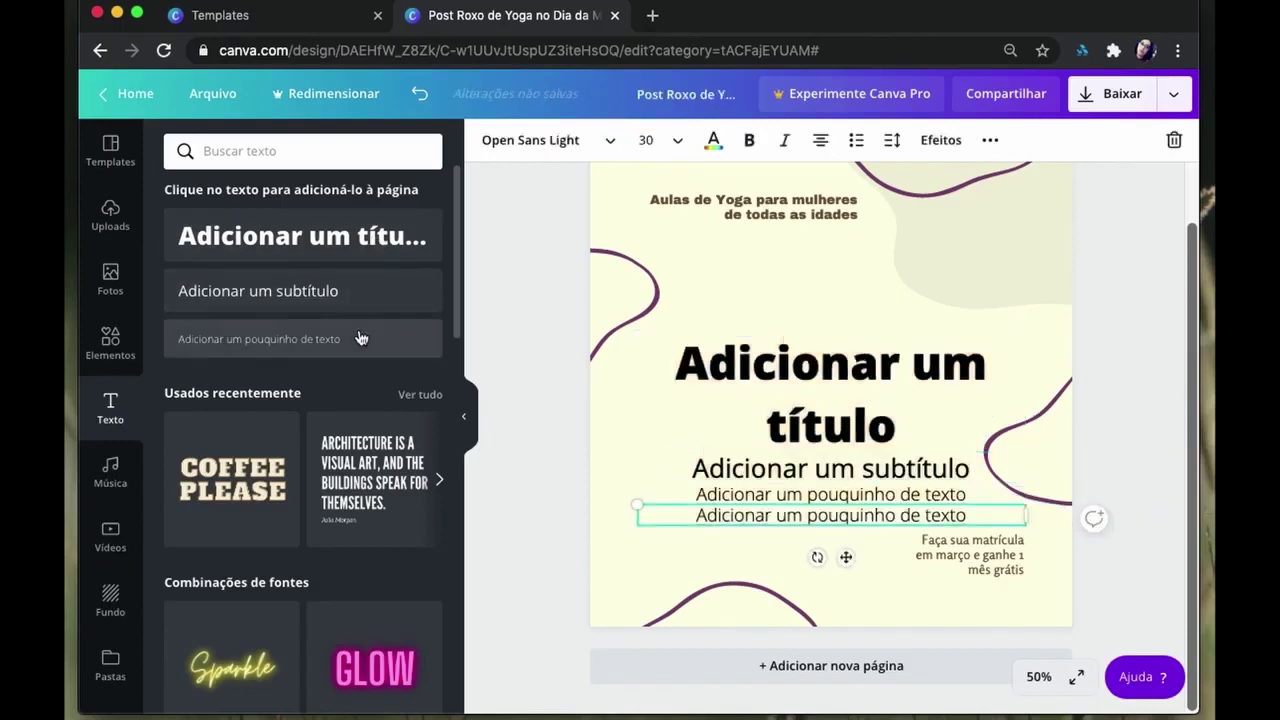
shift+click(760, 370)
key(Delete)
click(755, 472)
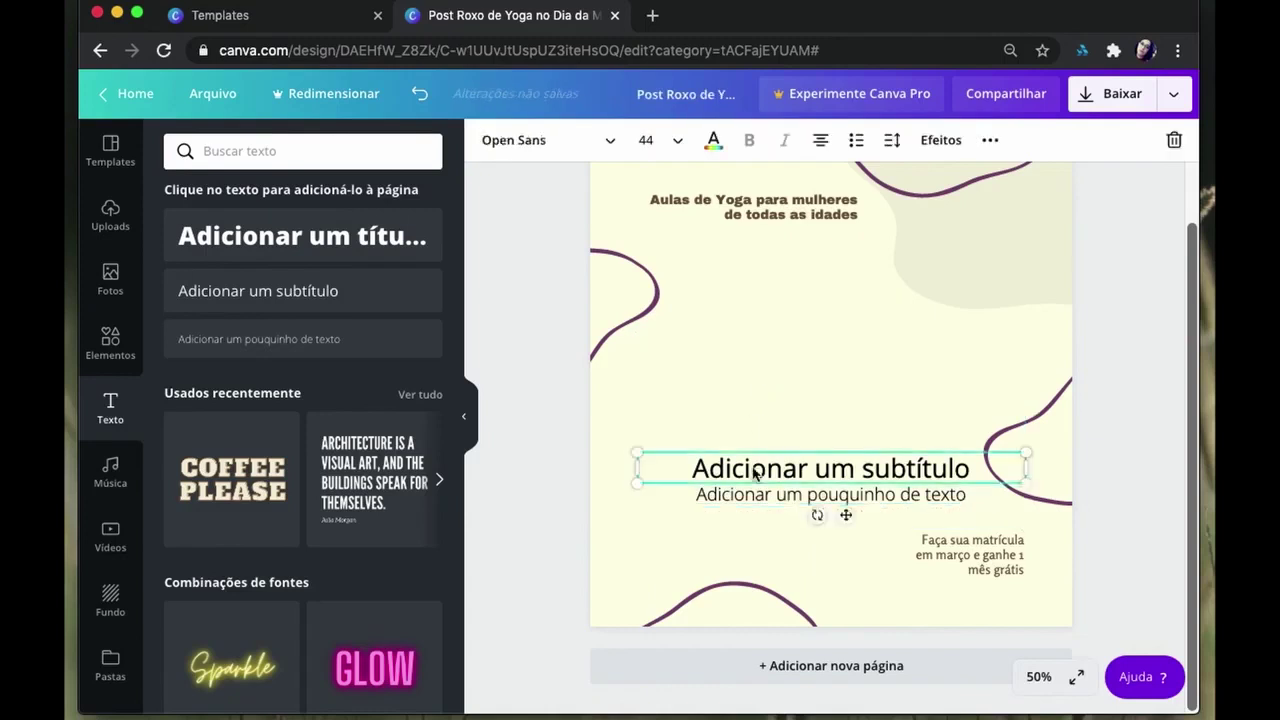
key(Delete)
click(750, 496)
key(Delete)
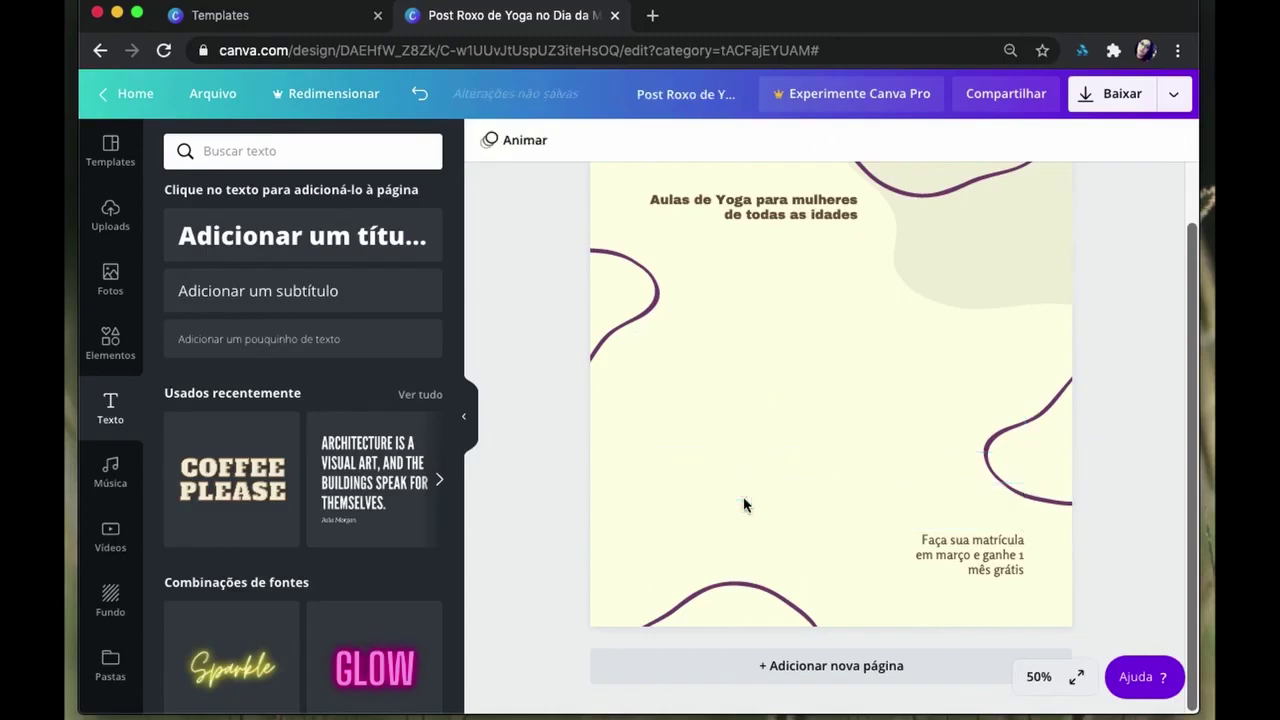
scroll(300, 480, down, 5)
click(118, 467)
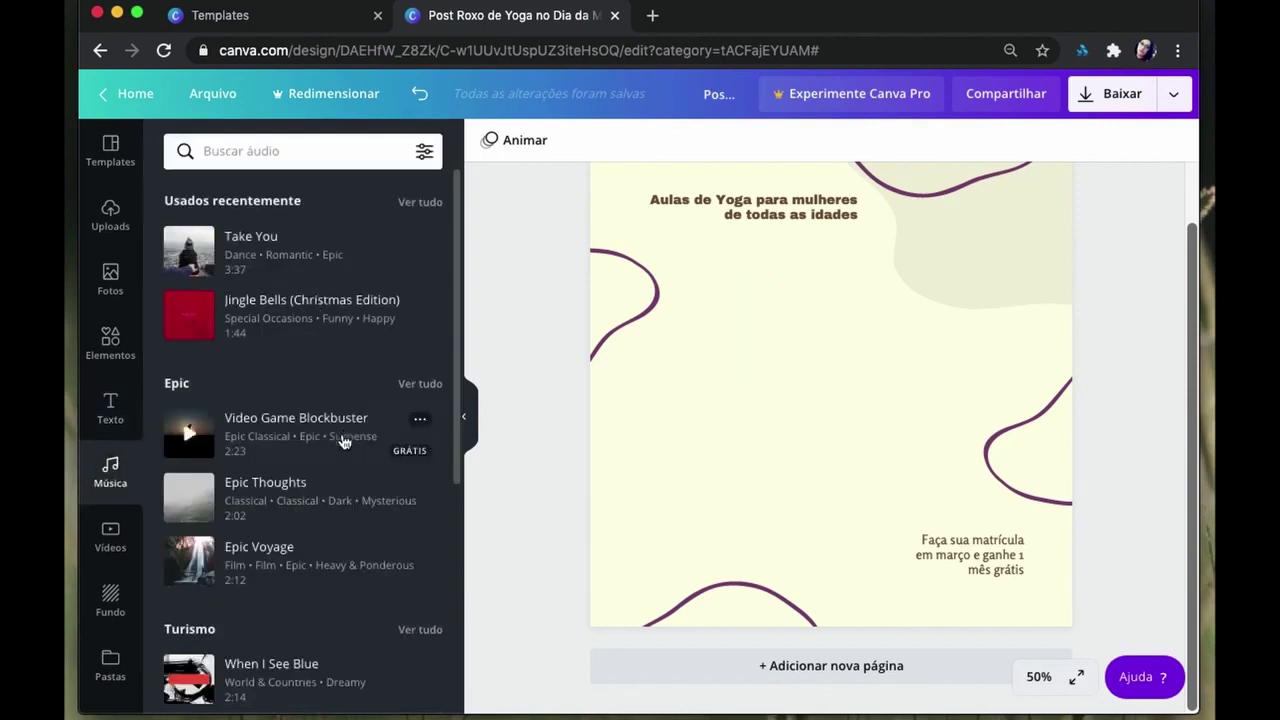
mouse_move(290, 251)
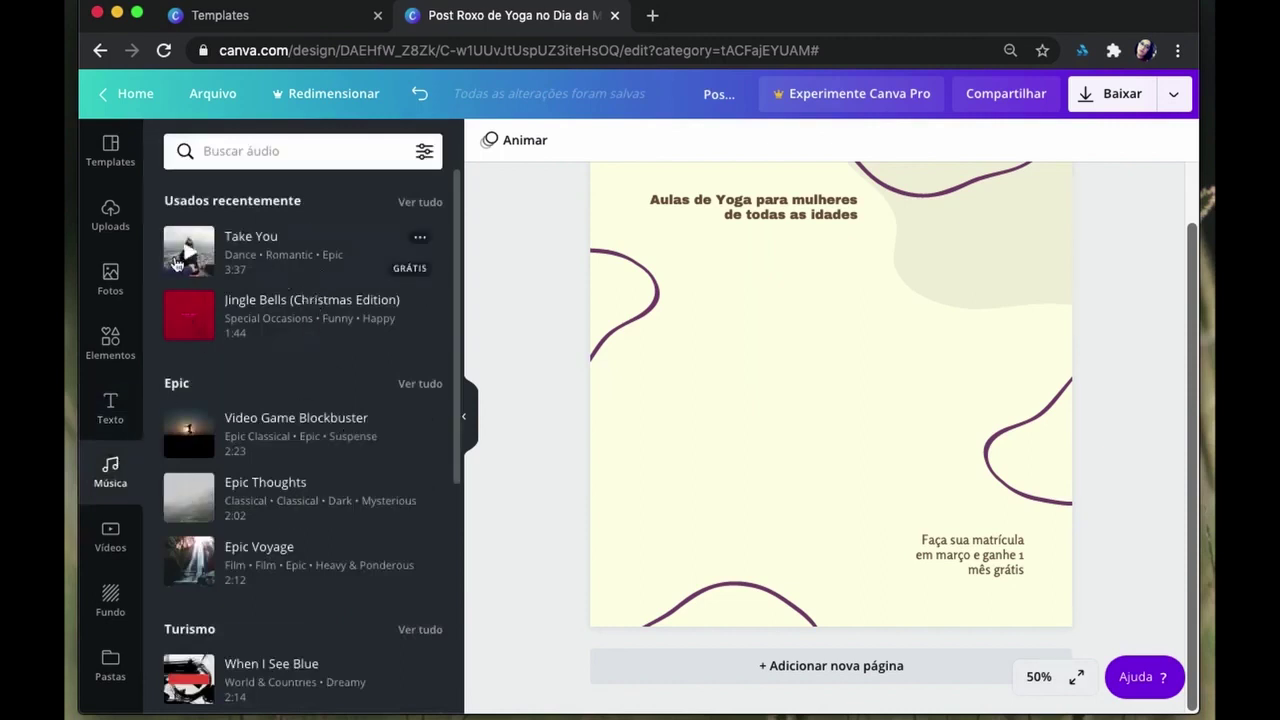
Step: Preview and stop the Take You track, then scroll through the music categories
click(182, 259)
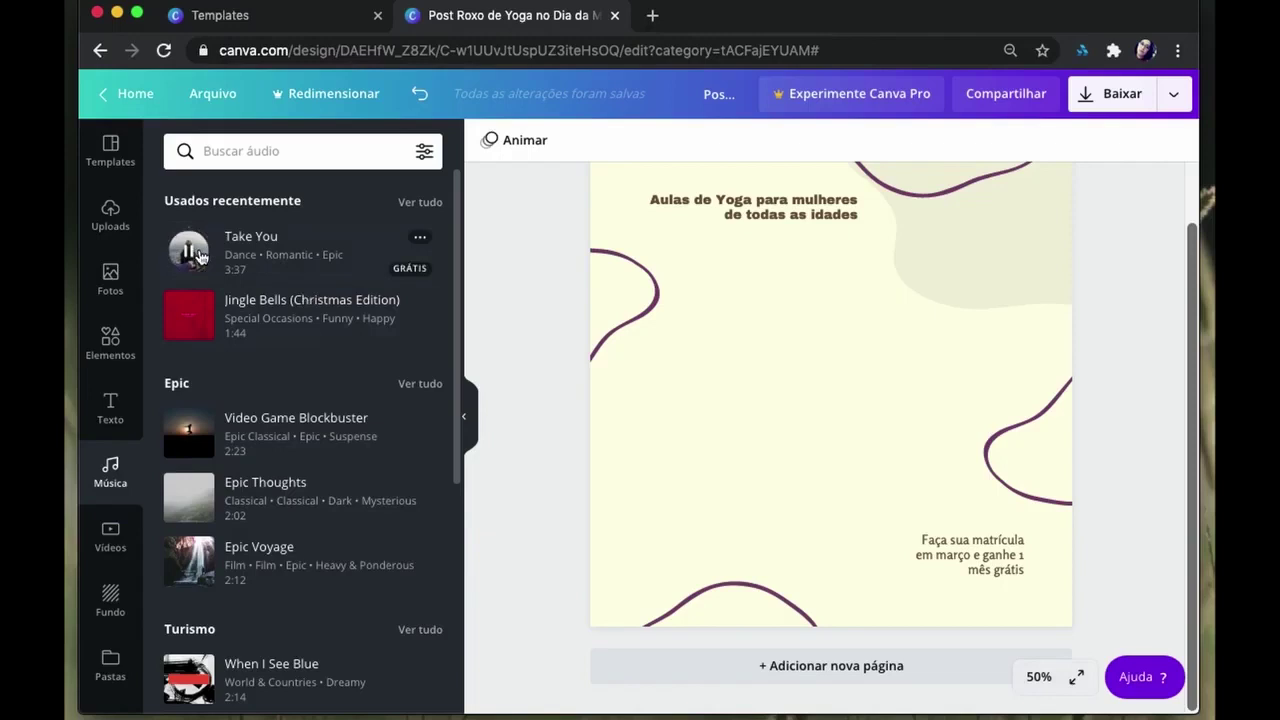
key(XF86AudioRaiseVolume)
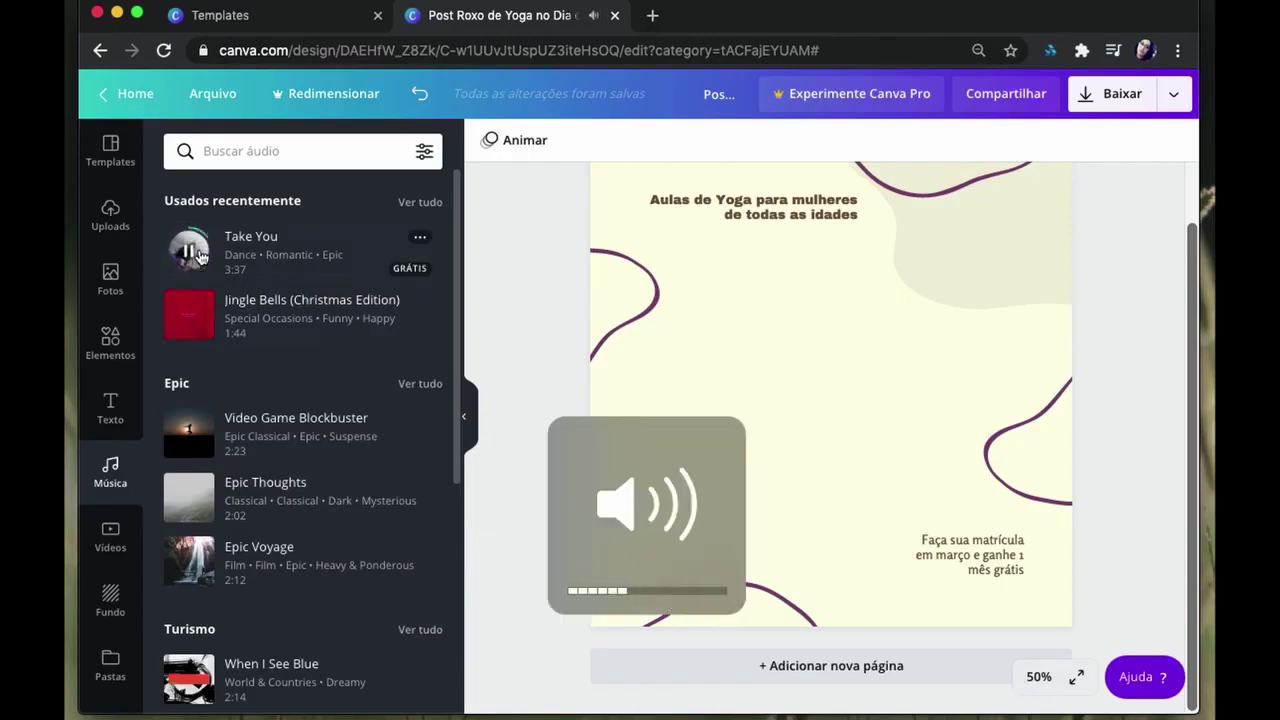
click(199, 256)
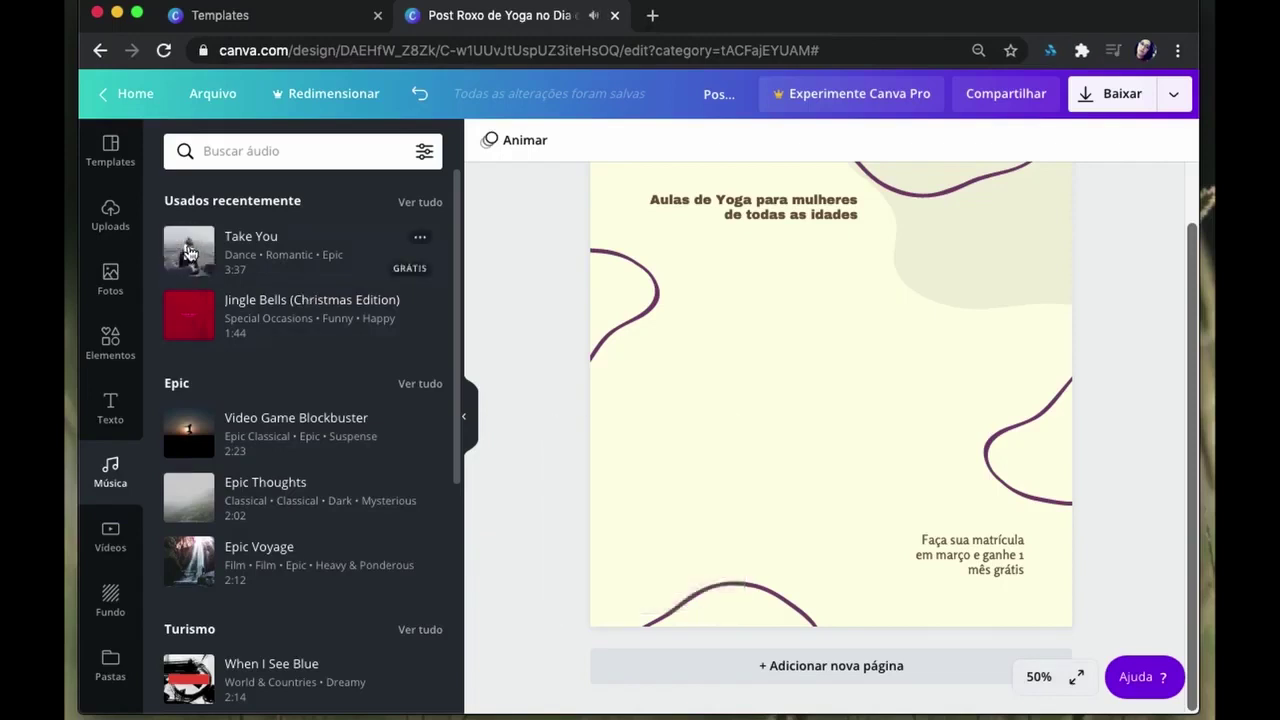
scroll(205, 420, down, 4)
scroll(228, 435, down, 1)
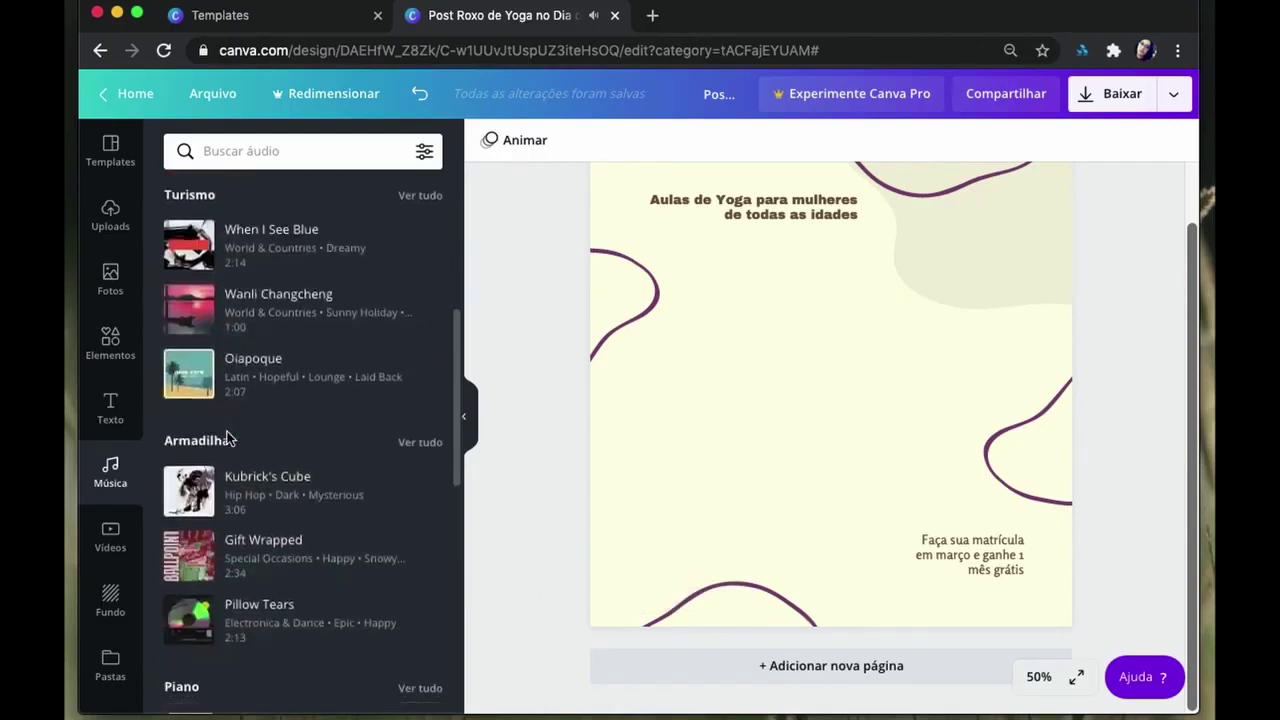
scroll(220, 360, down, 2)
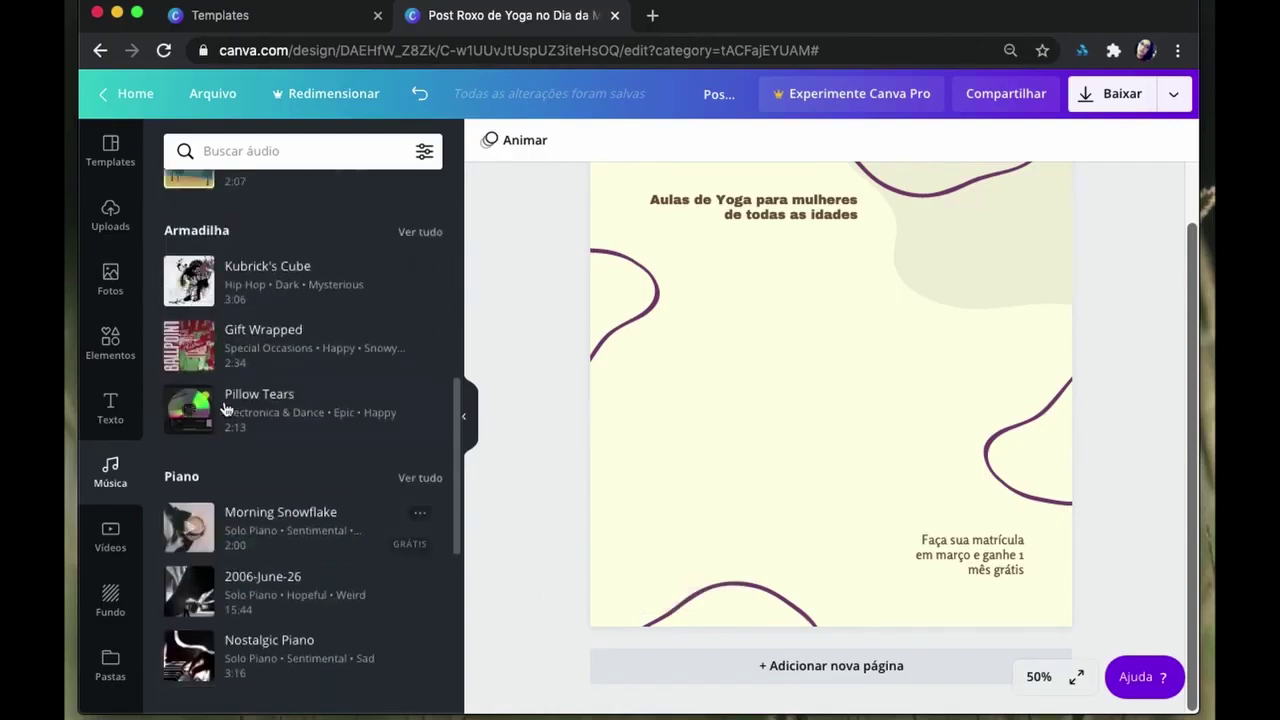
scroll(210, 395, down, 2)
scroll(170, 520, down, 2)
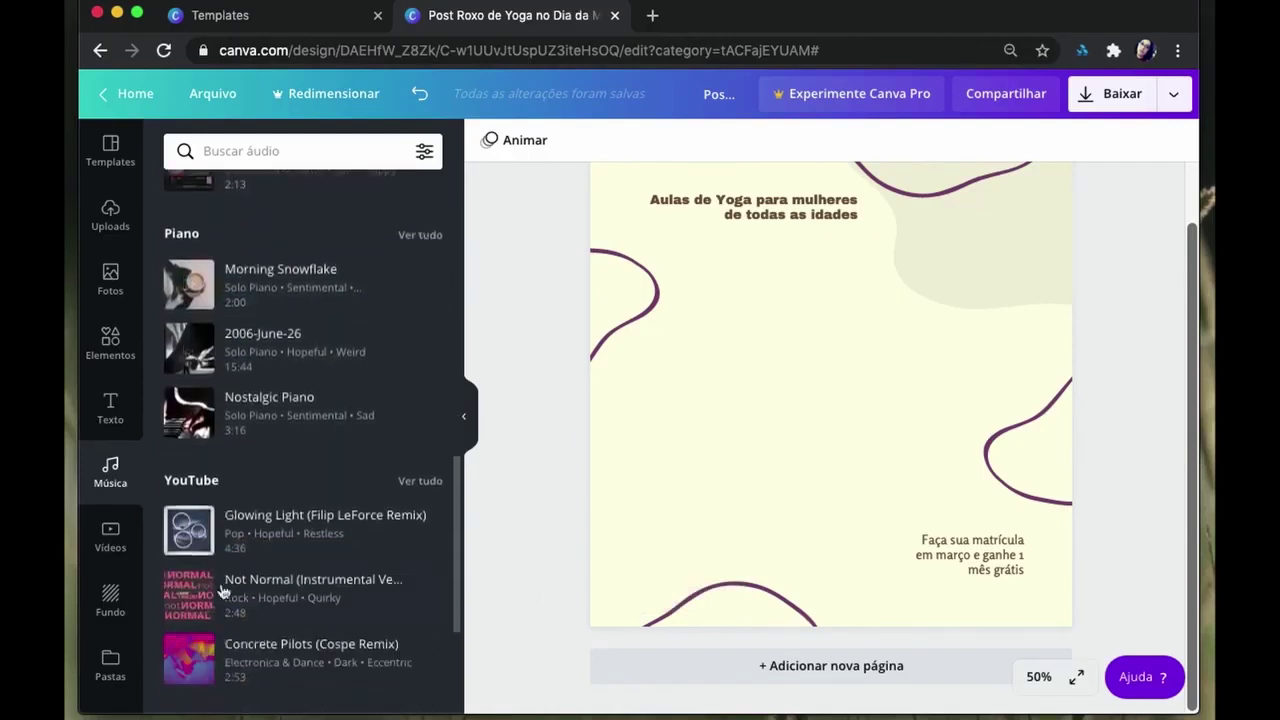
Step: Browse the video library's clip categories like Moda, Gastronomia and Natureza
click(132, 554)
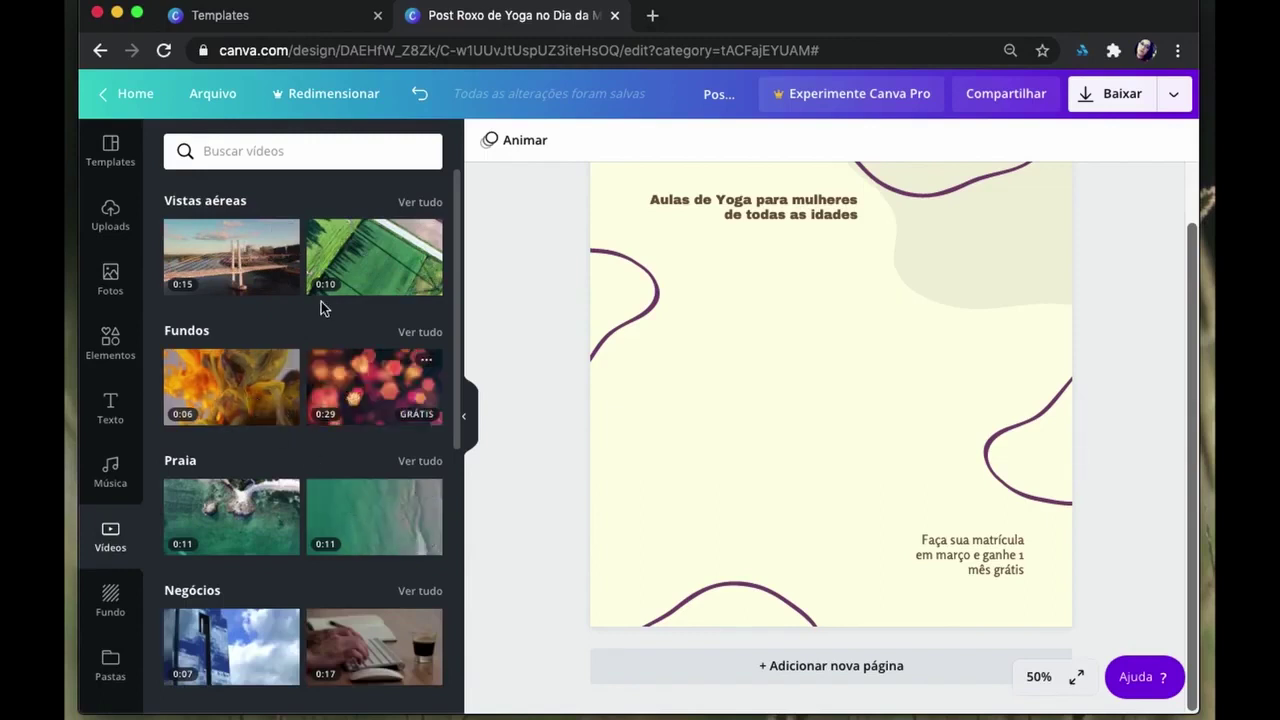
scroll(320, 300, down, 2)
scroll(310, 290, down, 2)
scroll(320, 400, down, 3)
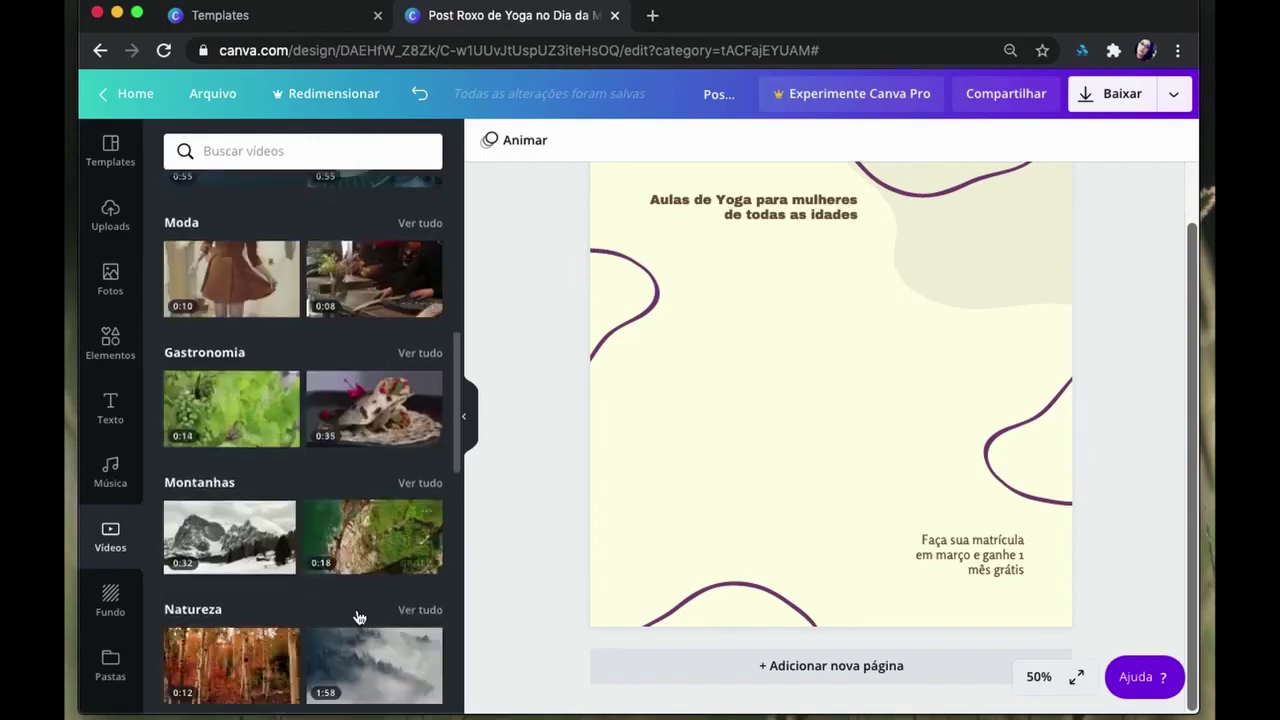